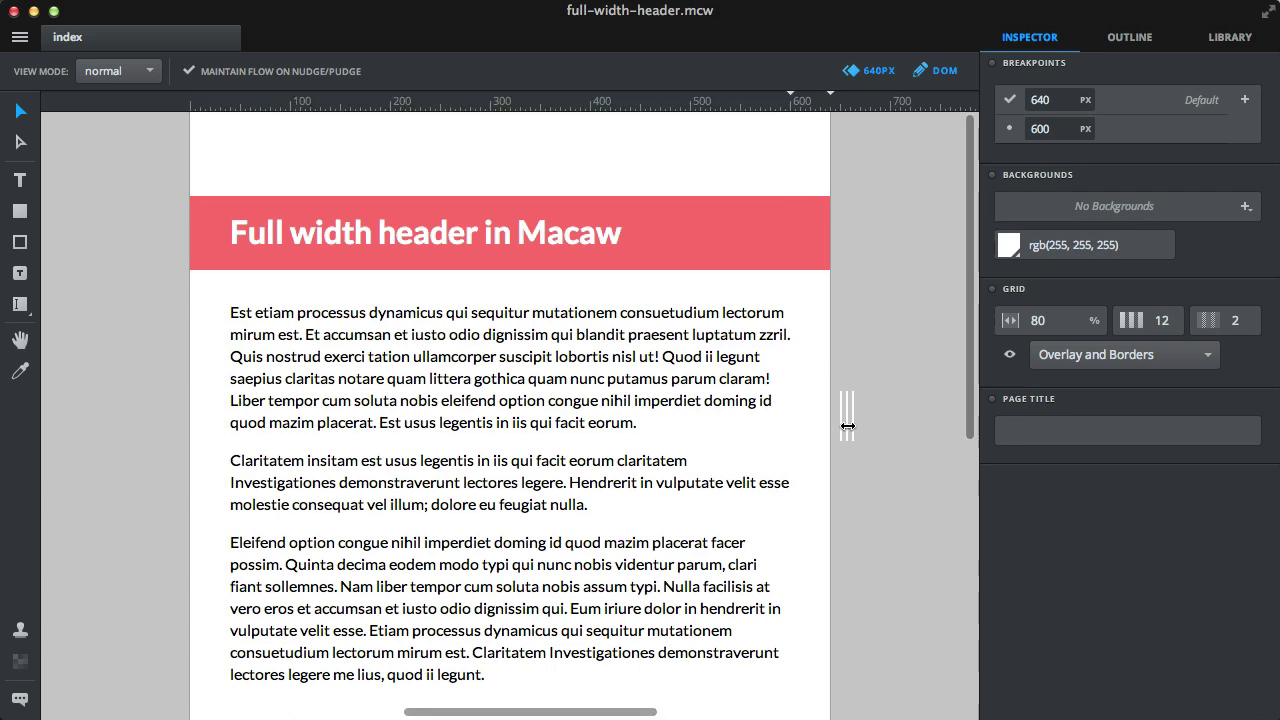
mouse_move(847, 426)
mouse_down()
mouse_move(806, 428)
mouse_move(858, 424)
mouse_move(797, 420)
mouse_move(870, 417)
mouse_move(835, 412)
mouse_up()
key(super+p)
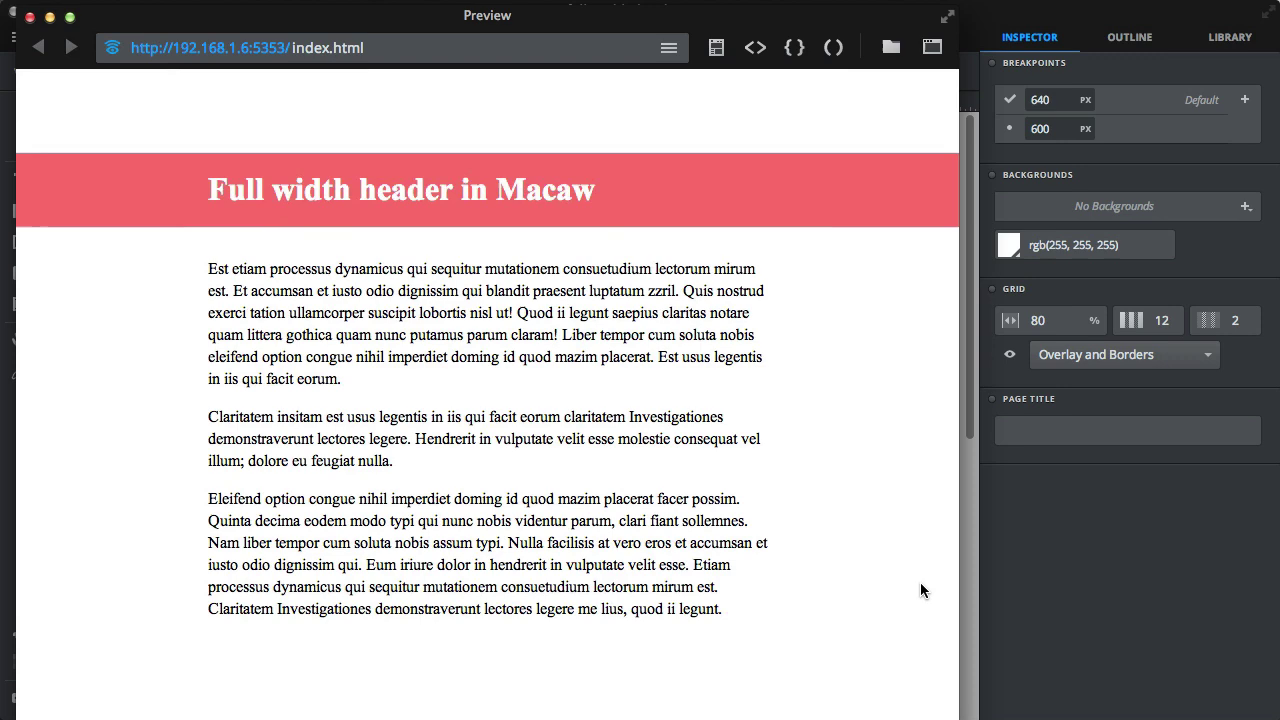
drag(958, 716, 660, 681)
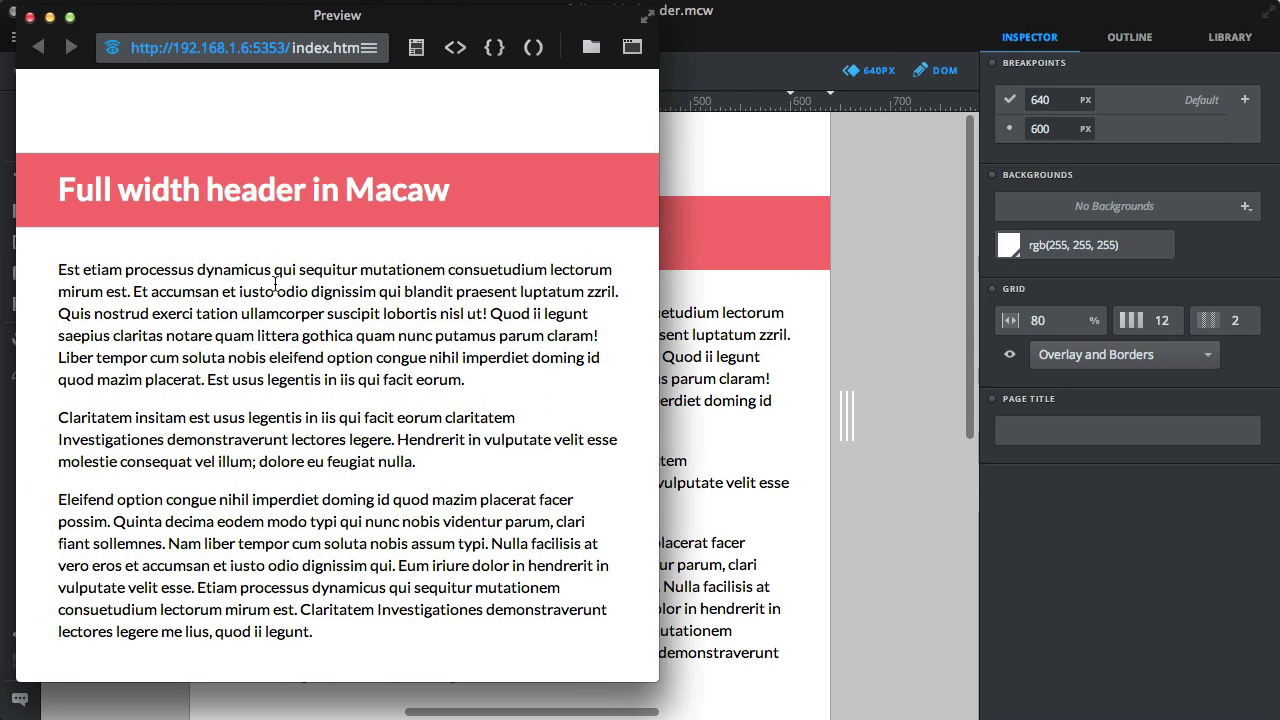
click(30, 17)
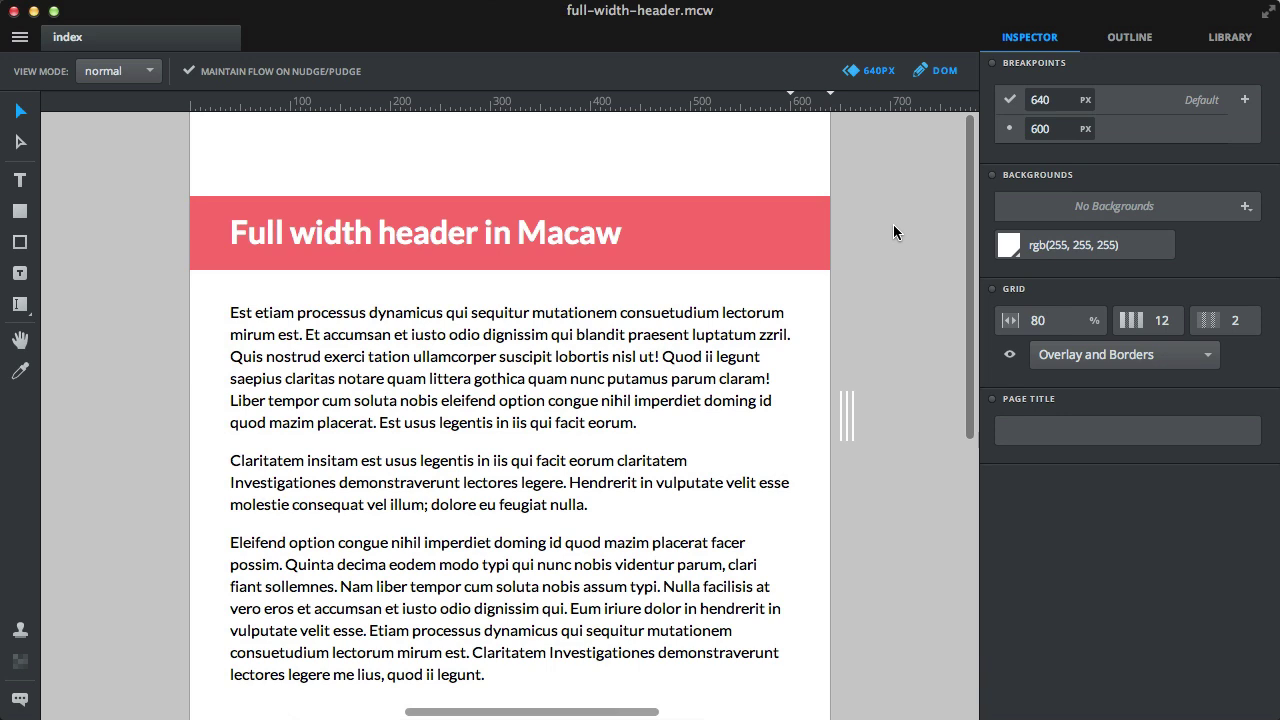
- Set the red header's height to auto
click(785, 214)
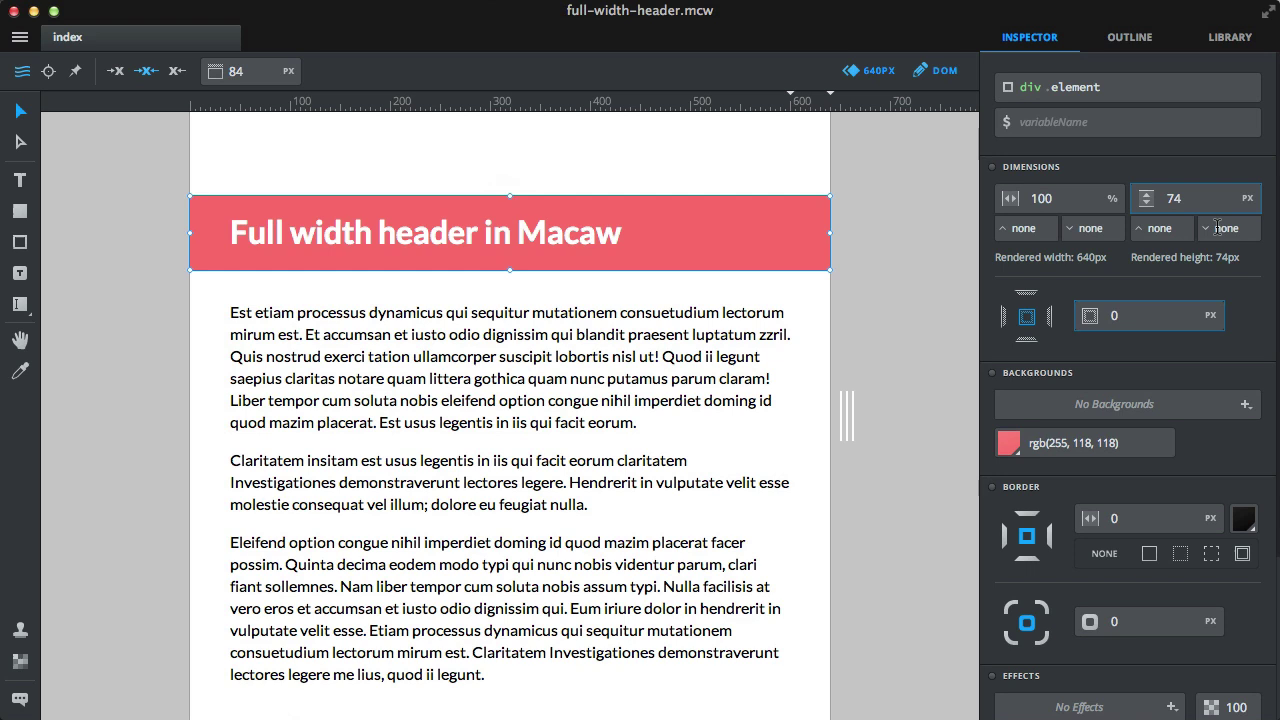
click(1170, 197)
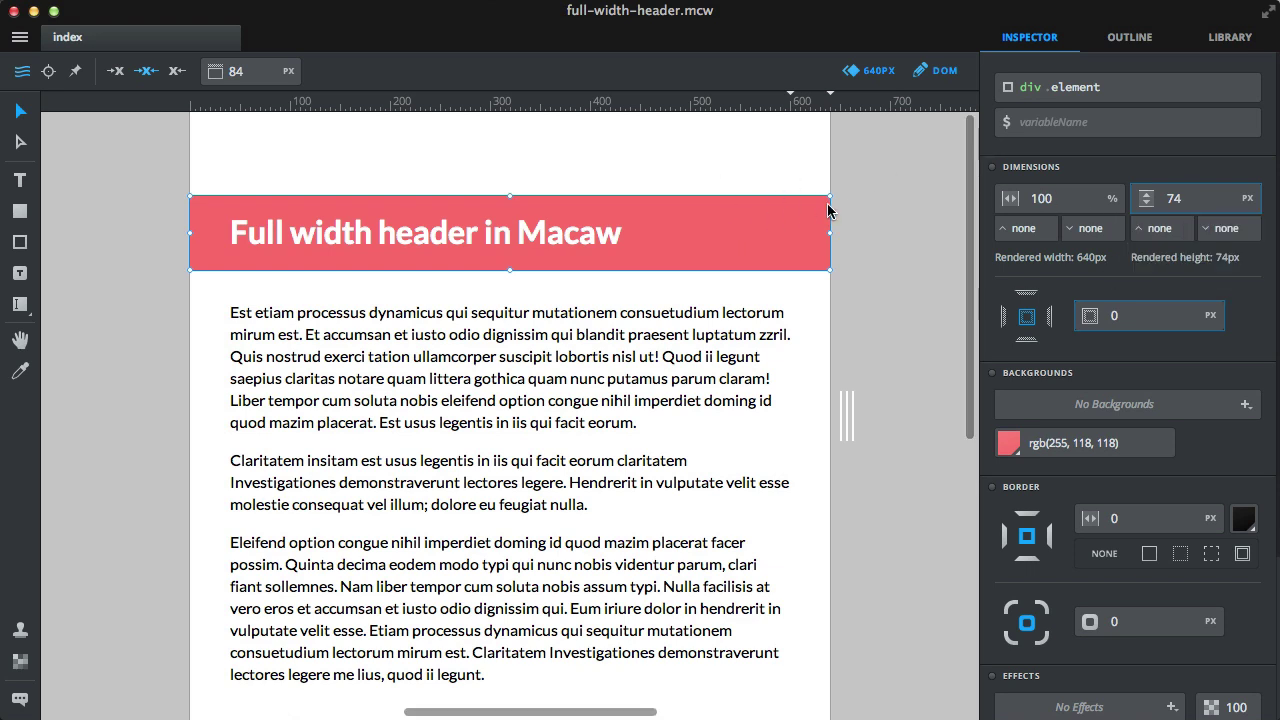
mouse_move(1160, 205)
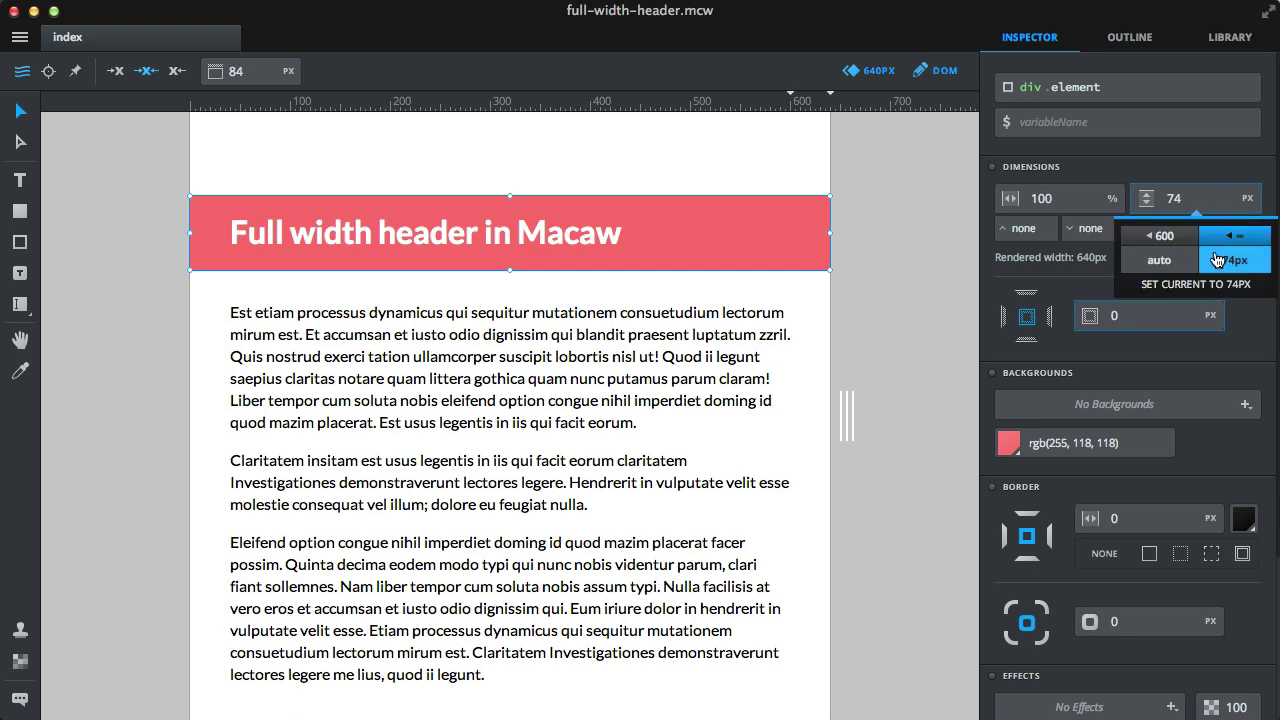
click(1158, 258)
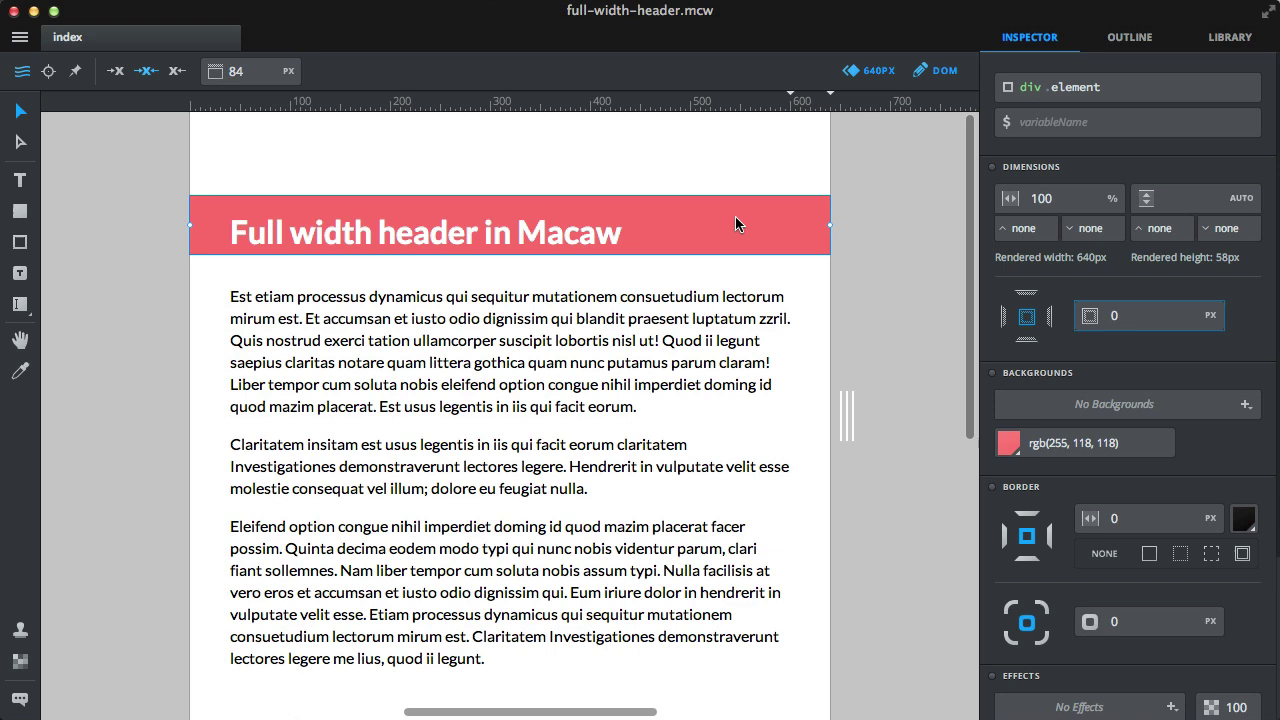
- Nudge the header title up until its top margin is 0
key(Escape)
click(586, 244)
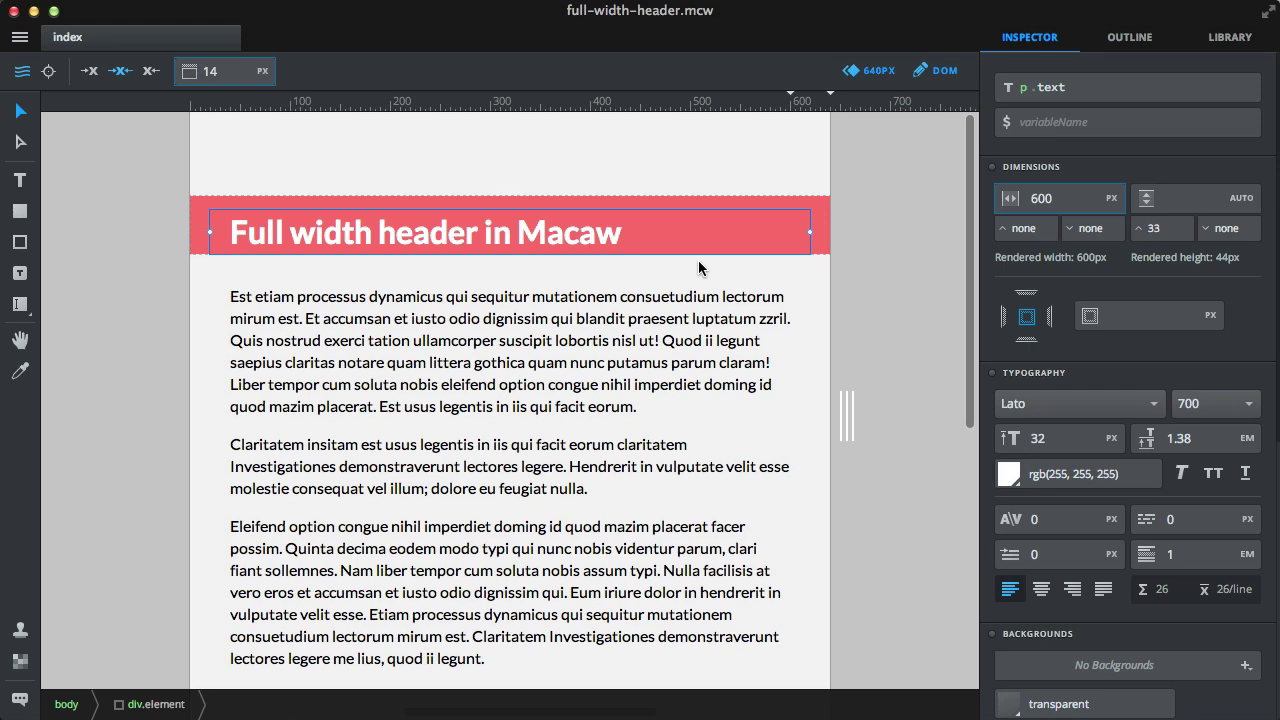
key(shift+Up)
key(Up)
key(Up)
key(Up)
key(Up)
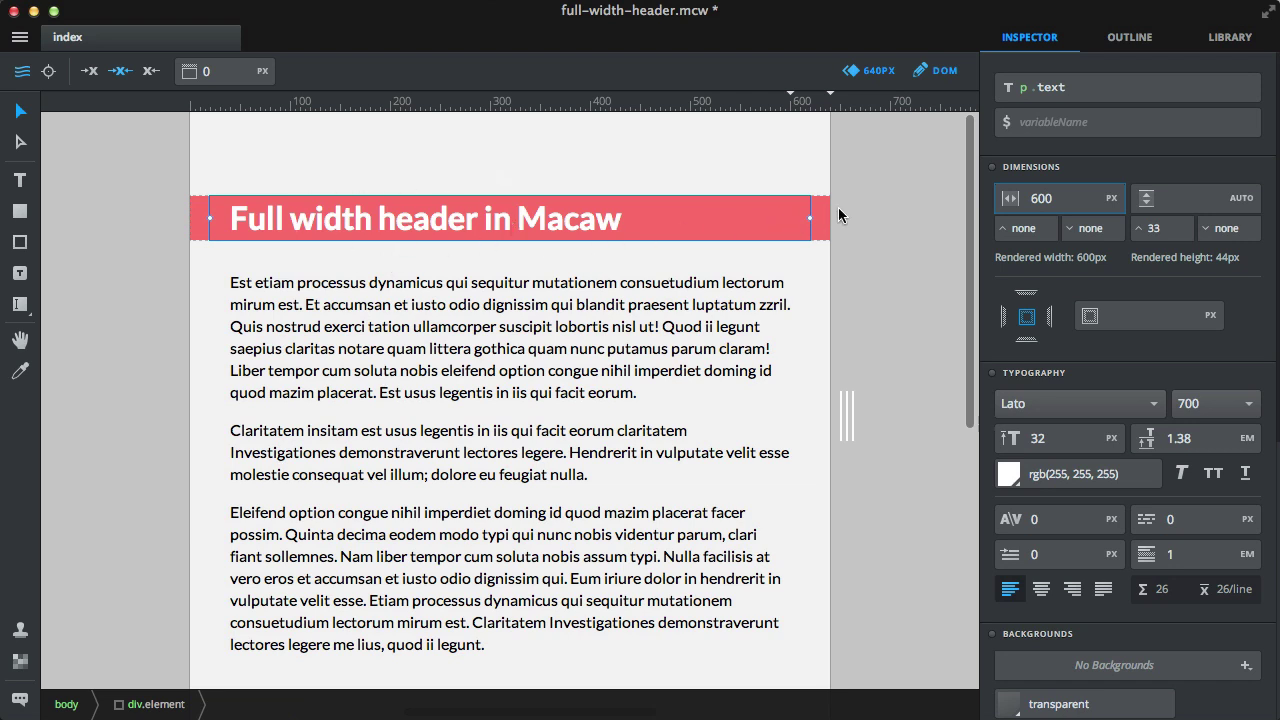
- Give the red header 10px top and bottom padding, then narrow the page toward 600px
click(791, 174)
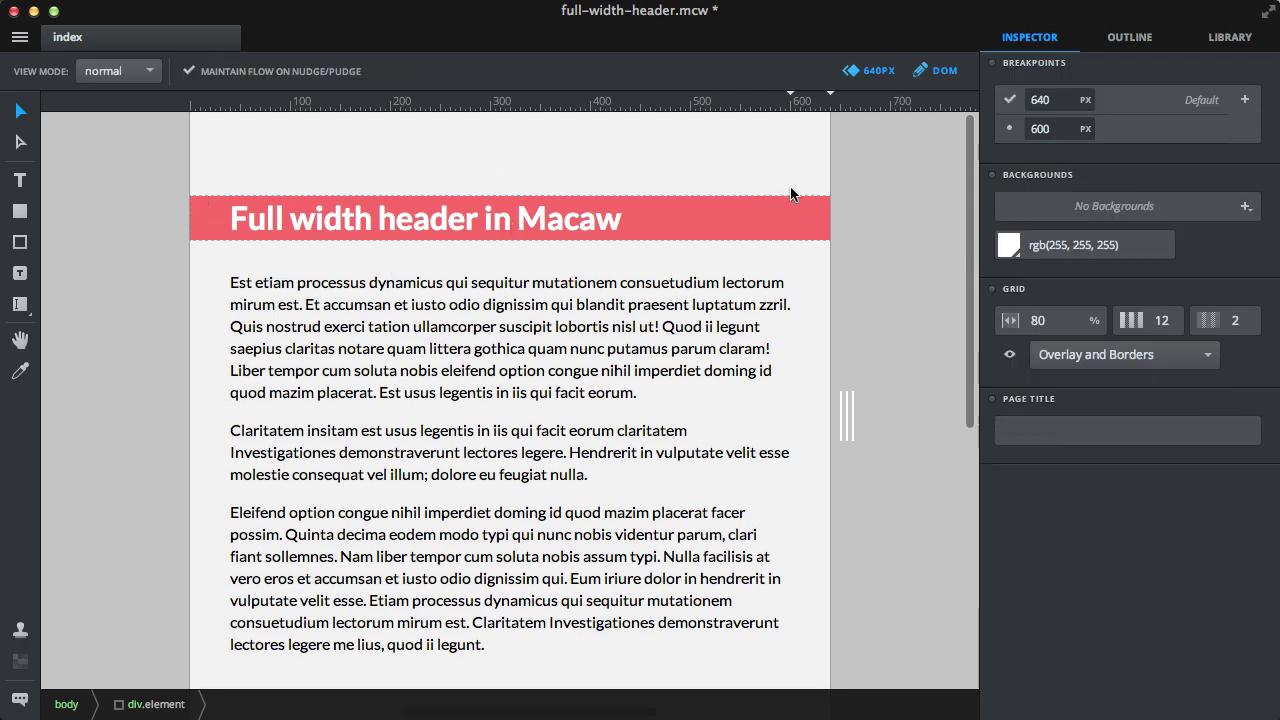
click(785, 217)
click(1150, 315)
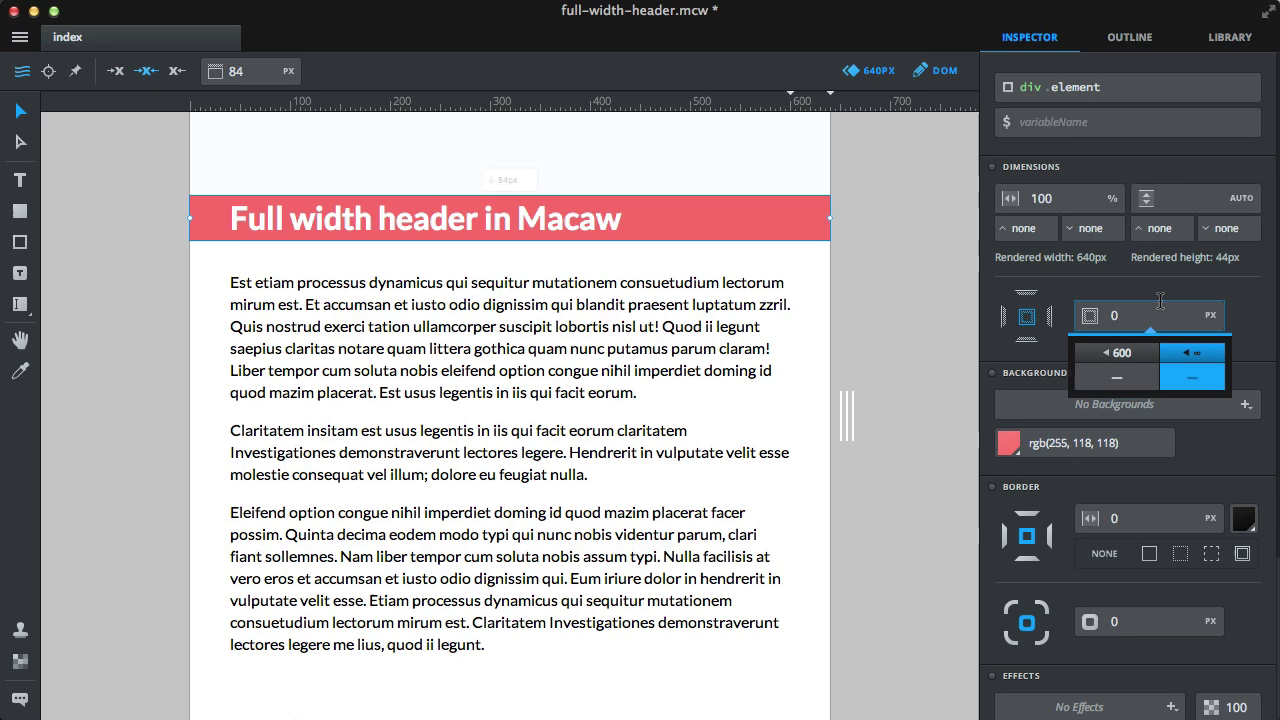
click(1026, 293)
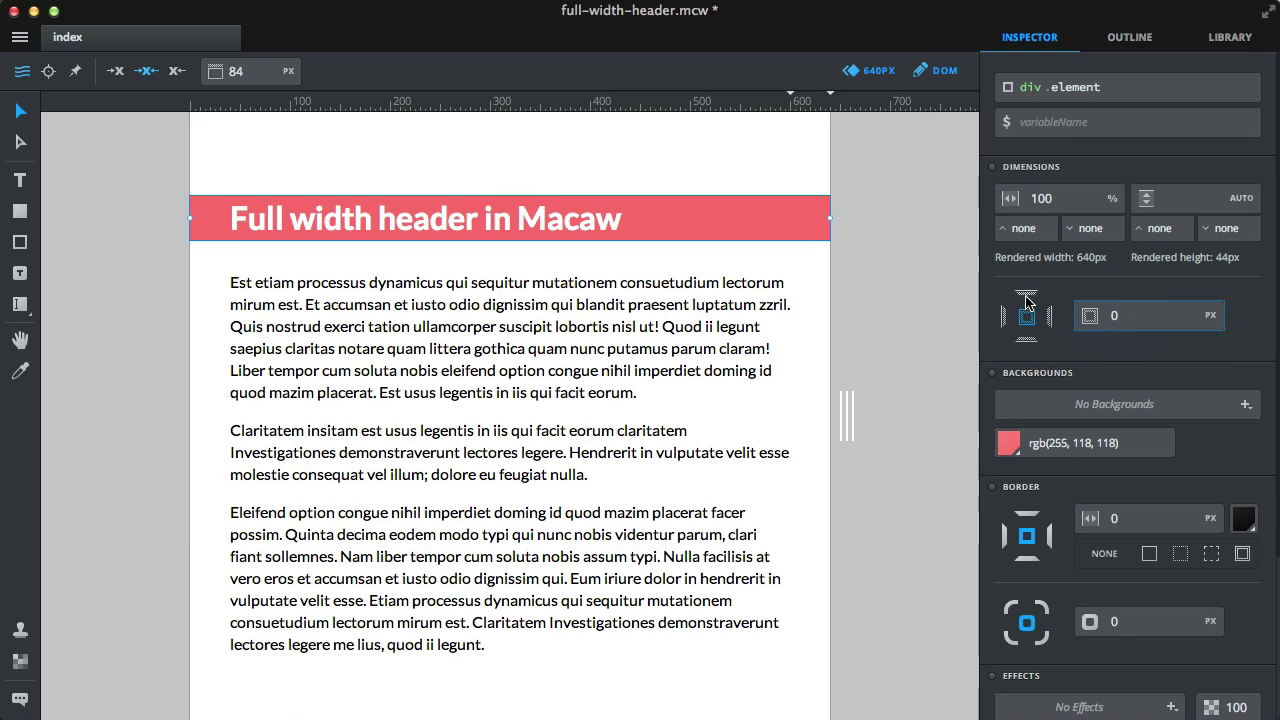
click(1114, 317)
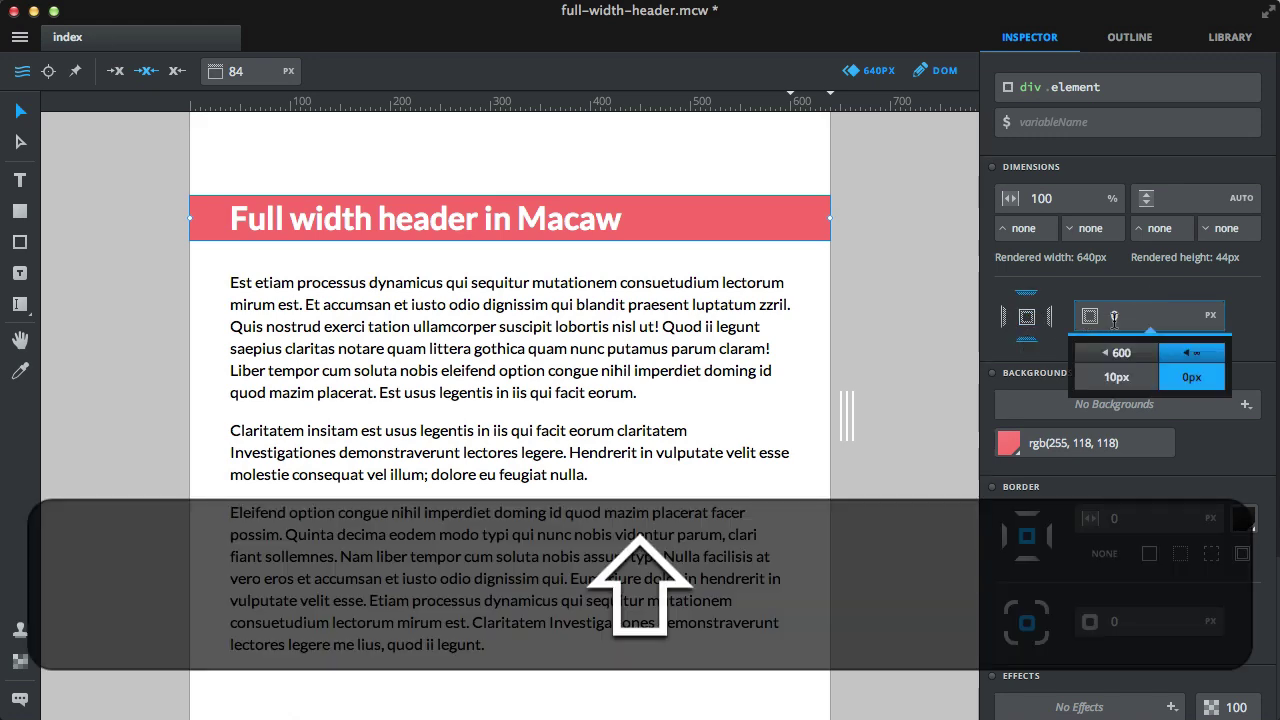
click(1116, 377)
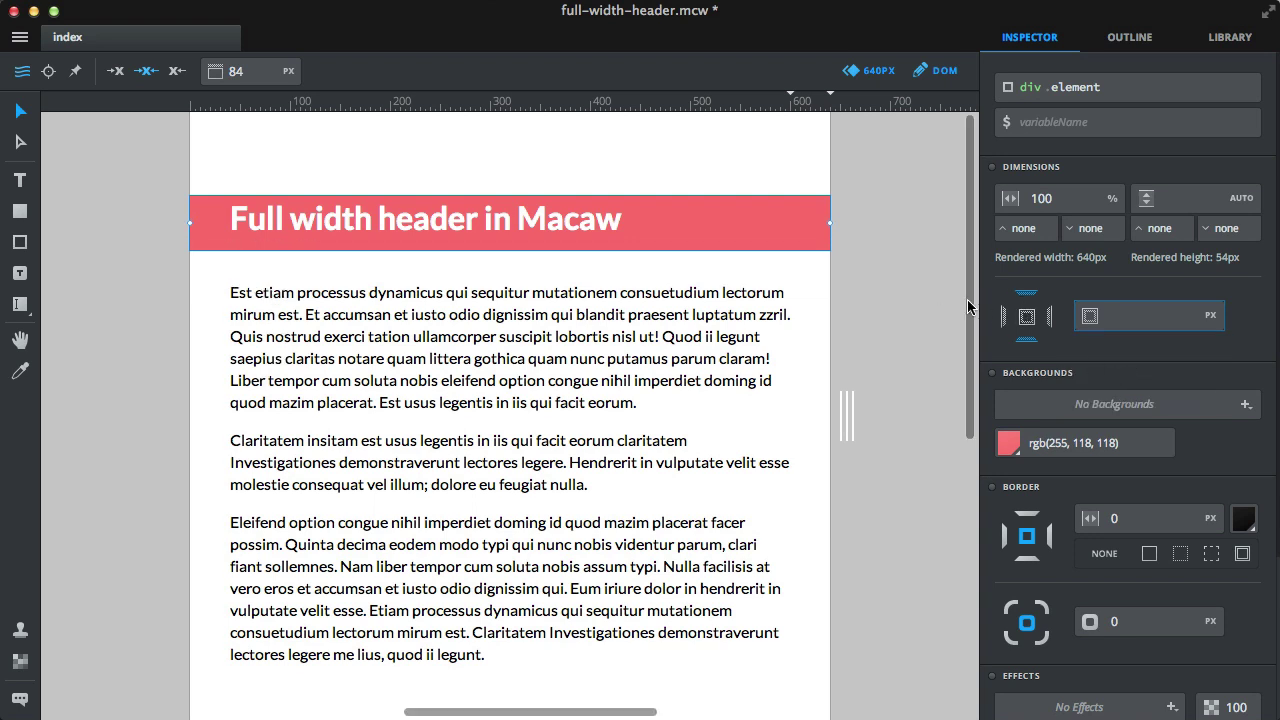
click(1081, 320)
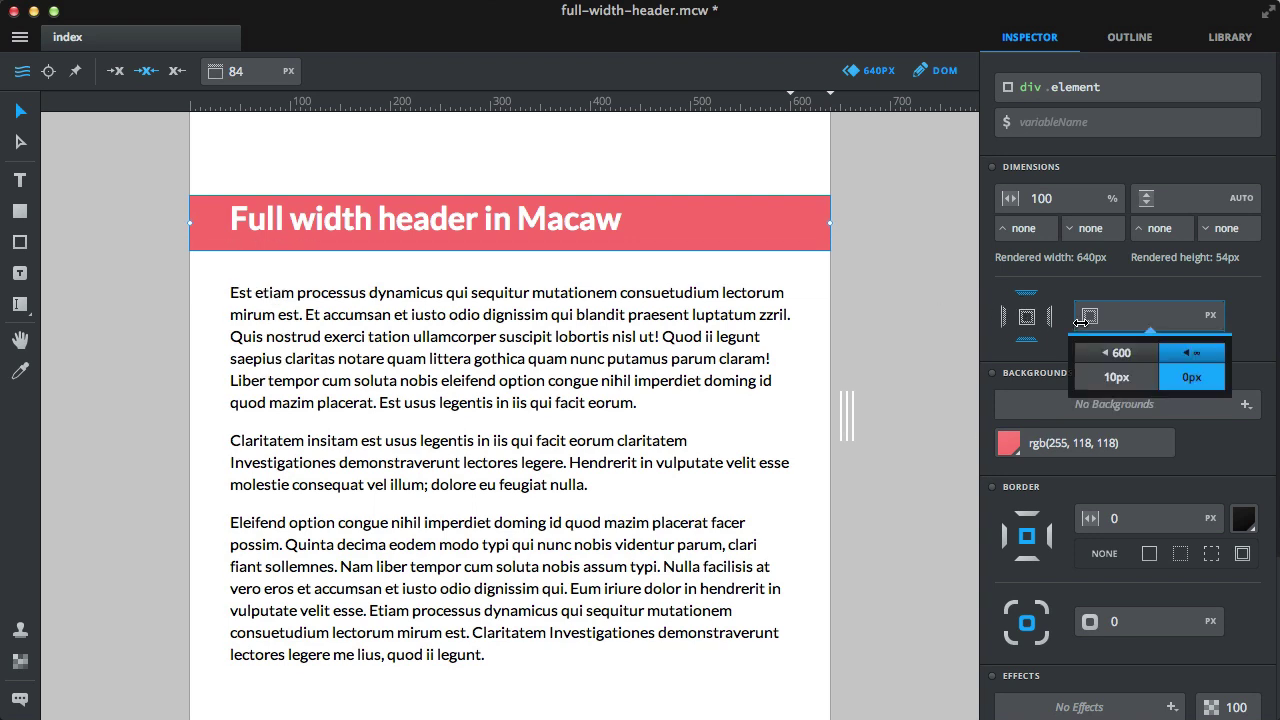
click(1135, 317)
text(10)
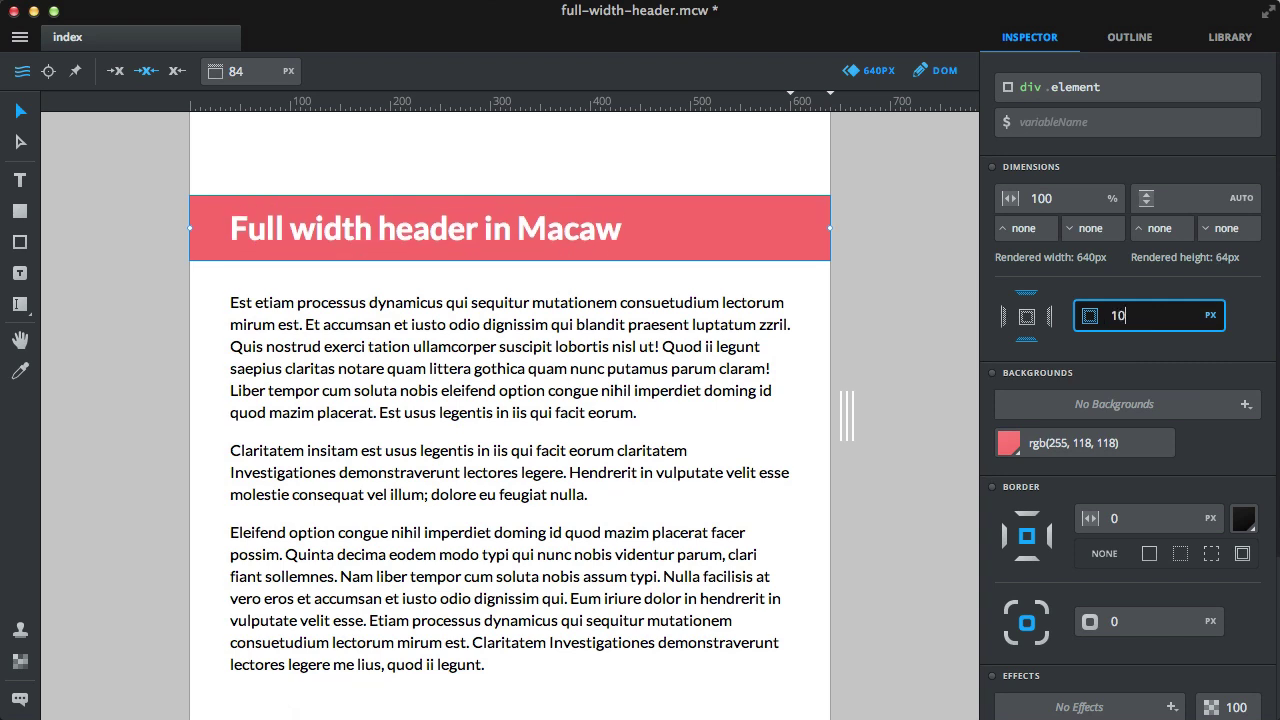
key(Return)
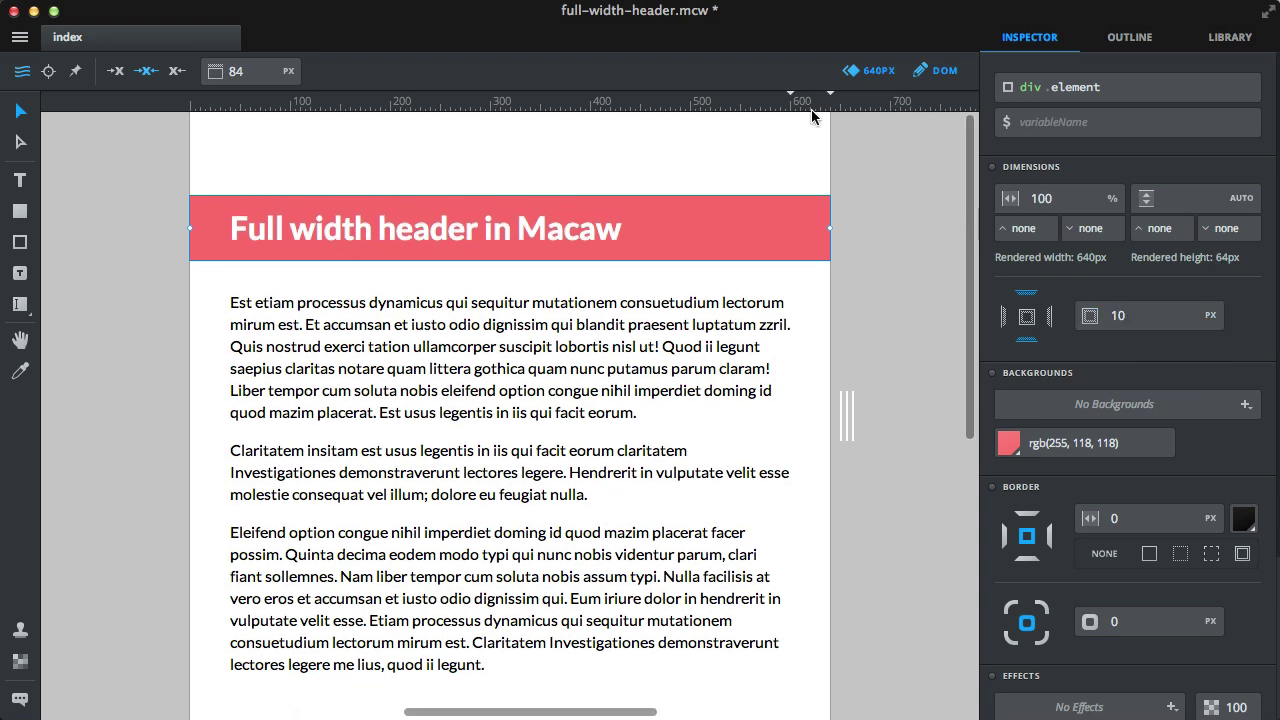
drag(848, 414, 795, 409)
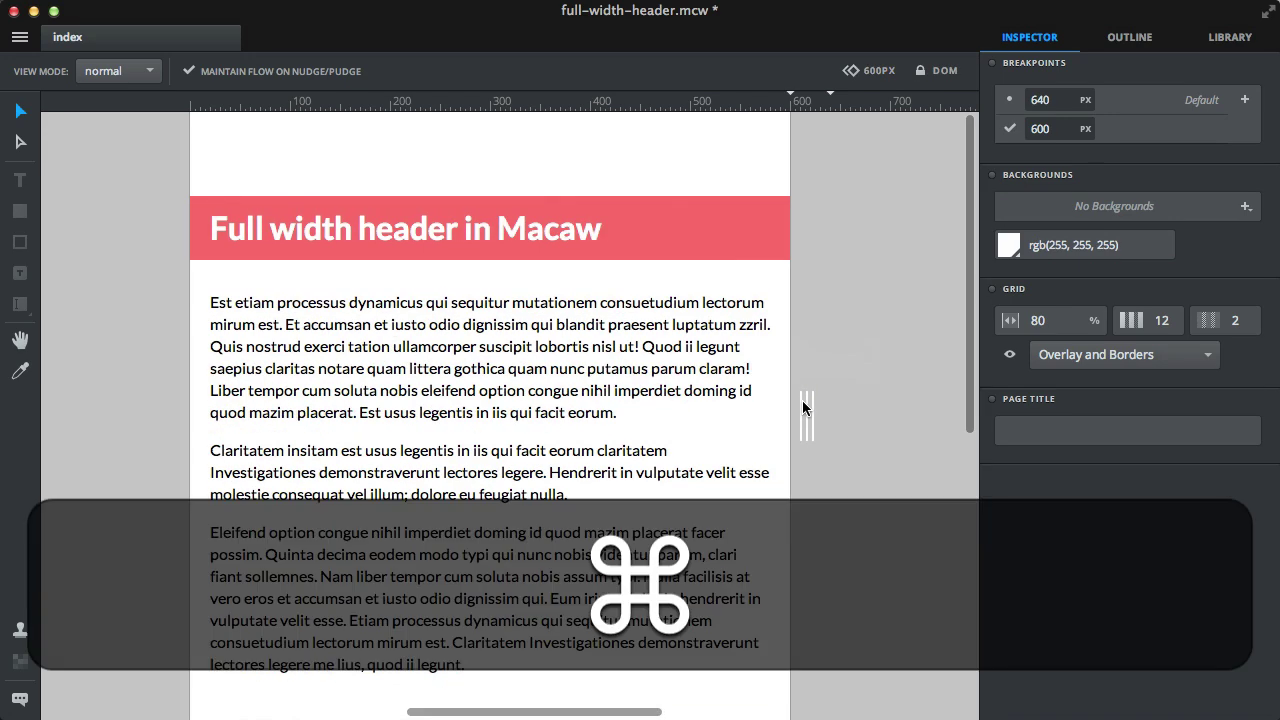
- Save, preview the page at a narrower width, close the preview and recentre the canvas
key(super+s)
key(super+p)
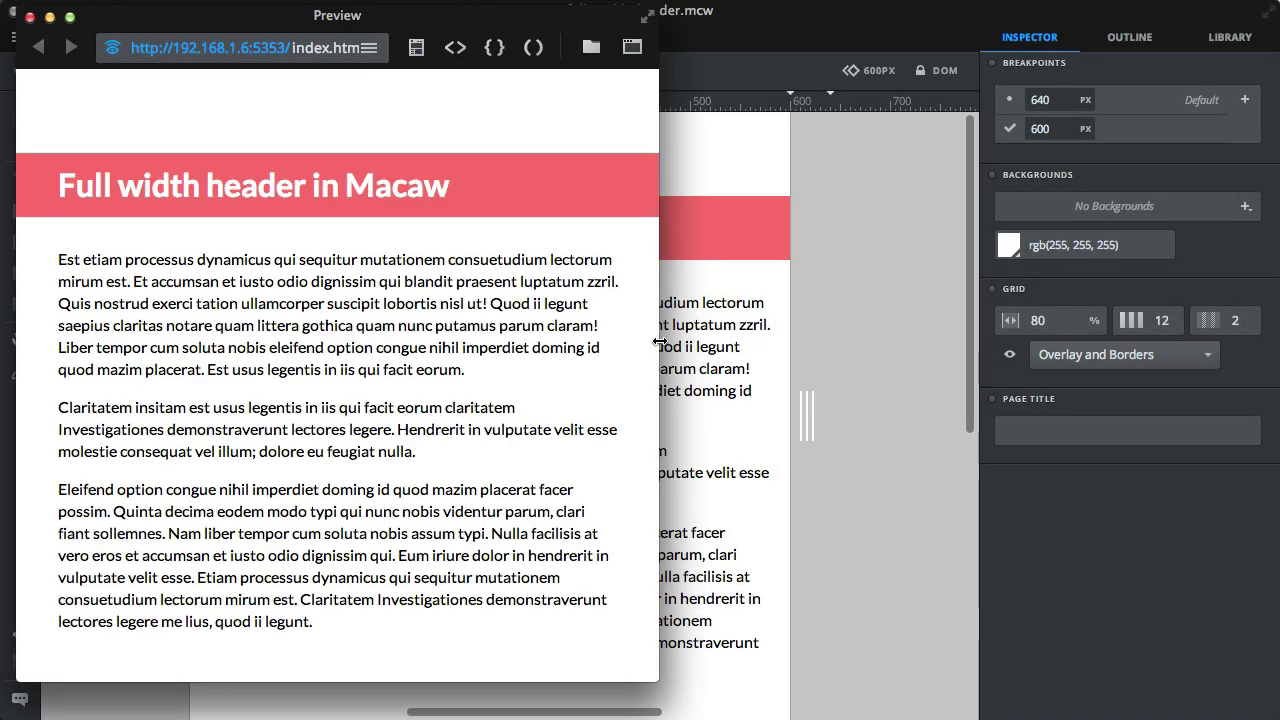
drag(659, 341, 831, 386)
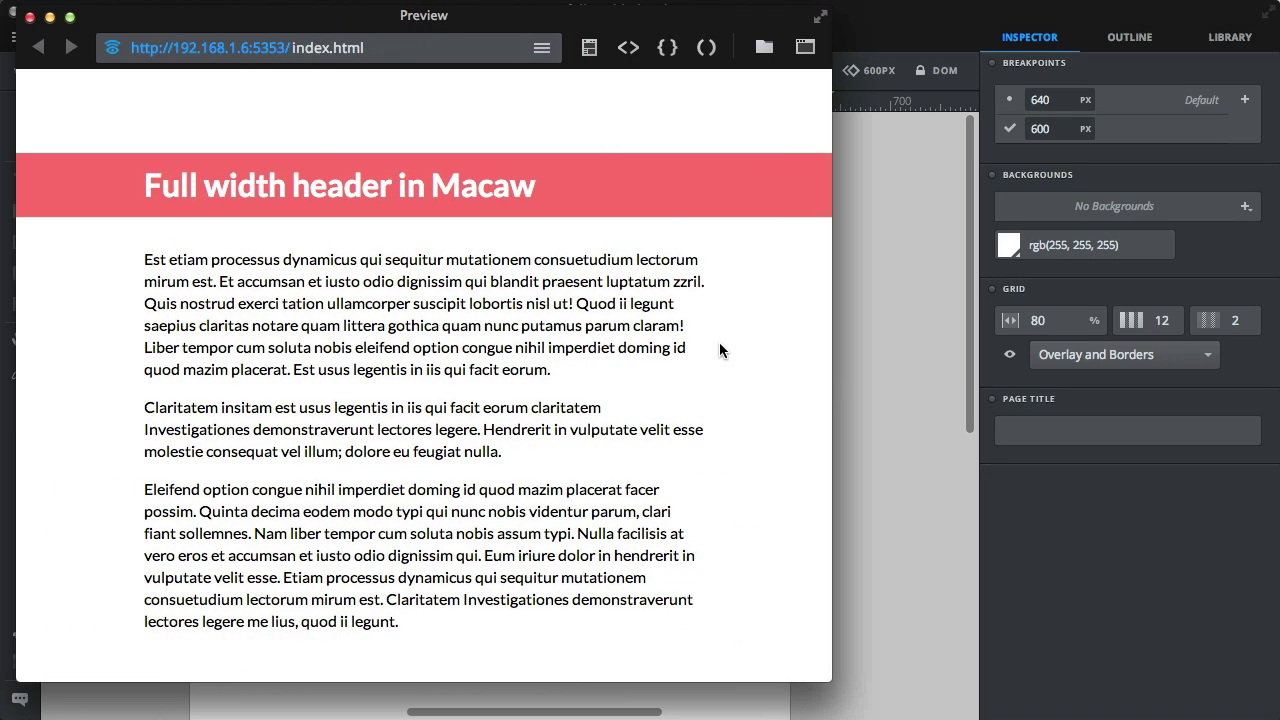
key(super+w)
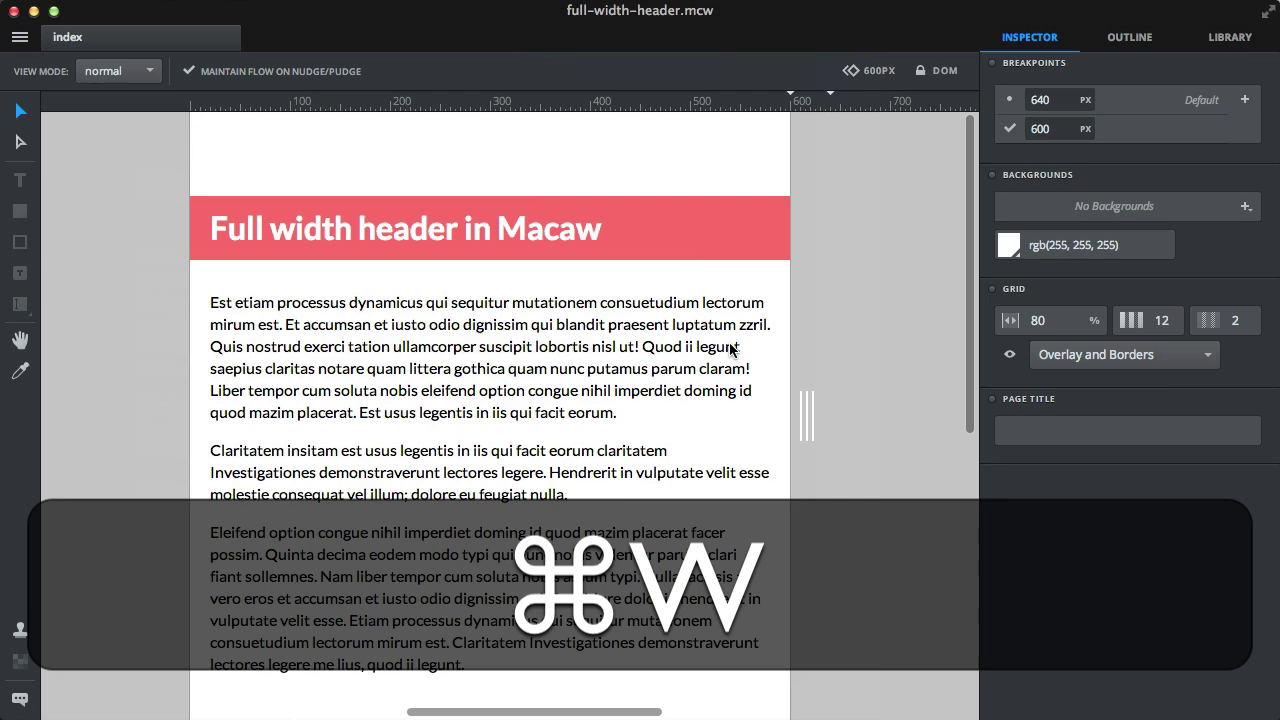
key(alt+super+0)
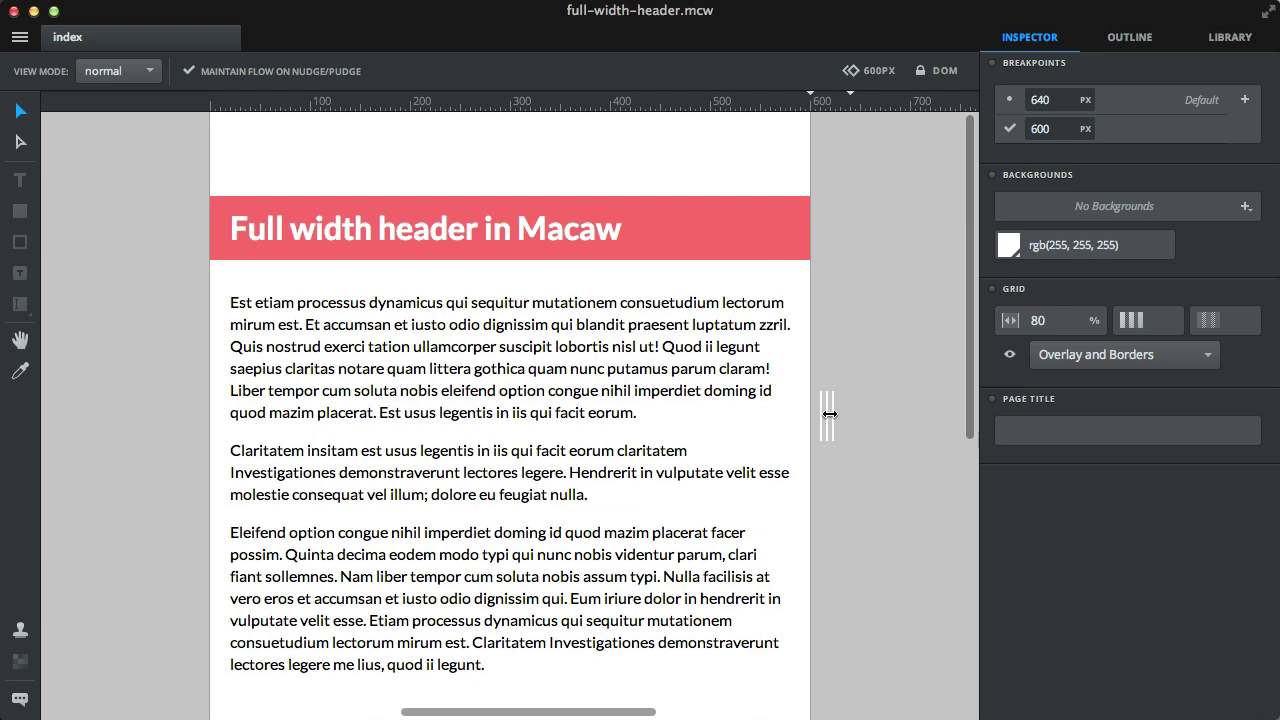
- Widen the page back to 640px and delete the second and third body paragraphs
drag(830, 413, 869, 417)
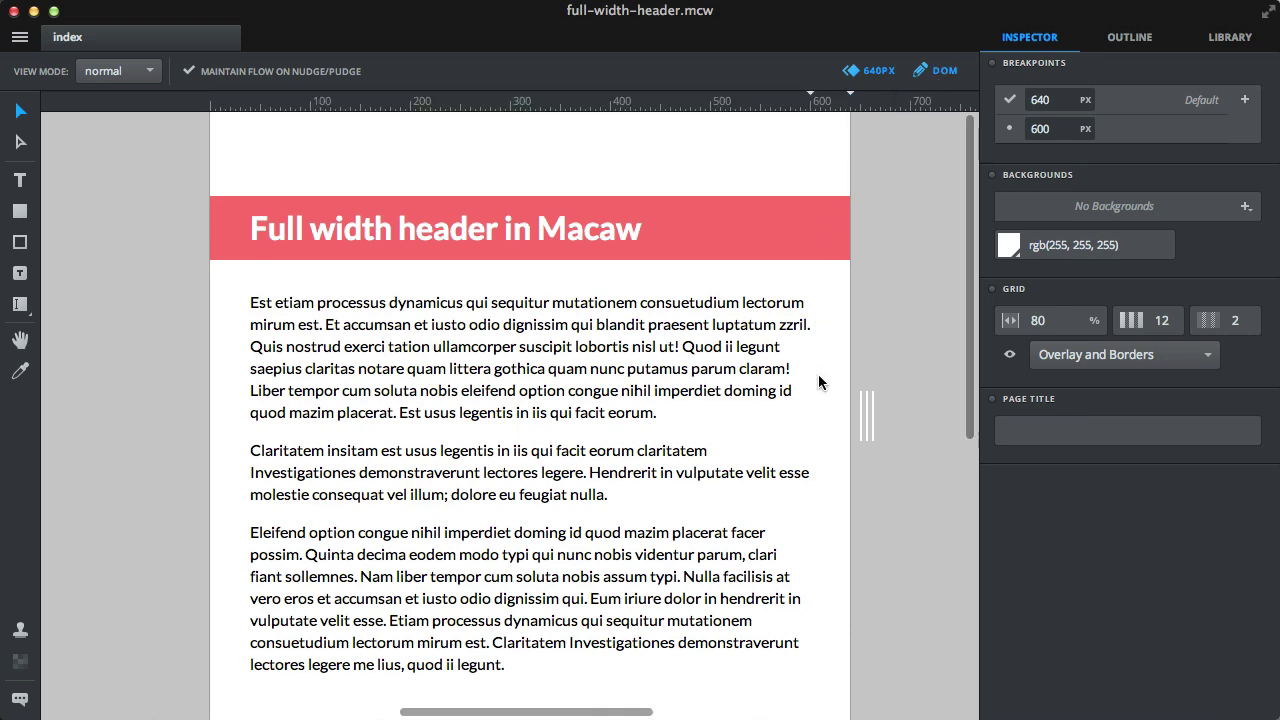
double_click(697, 478)
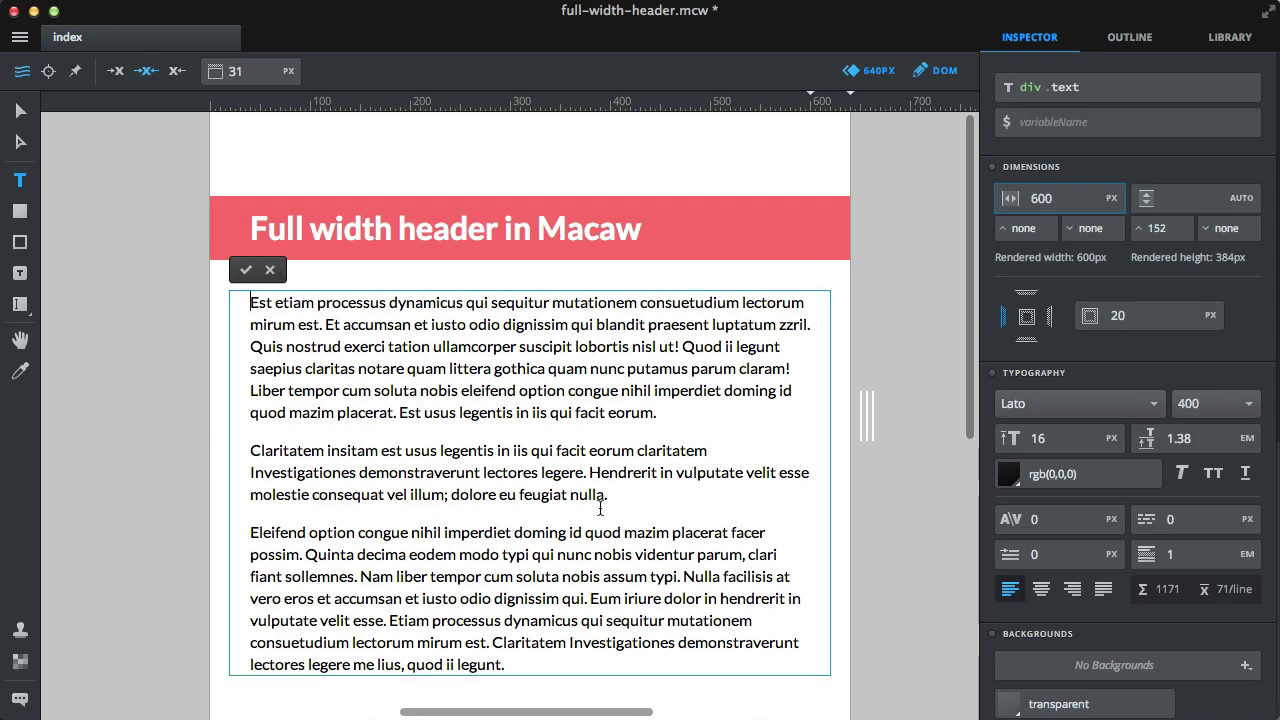
drag(618, 497, 603, 661)
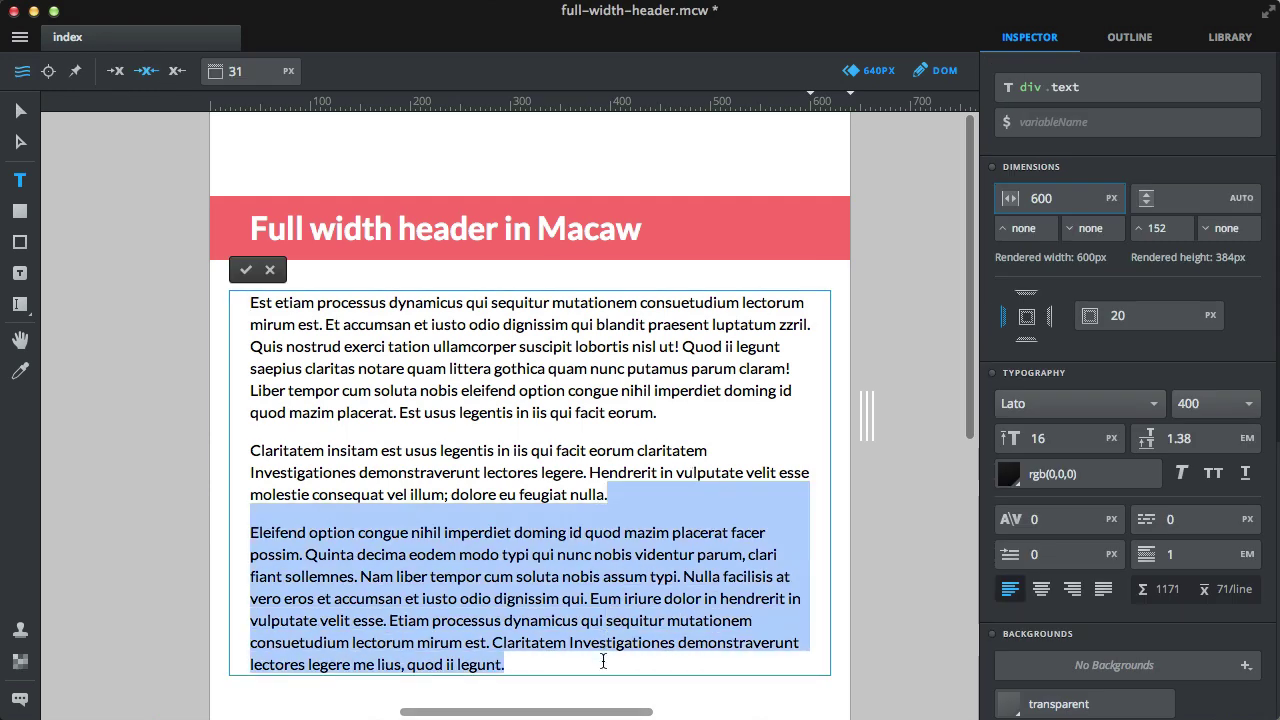
key(BackSpace)
key(shift)
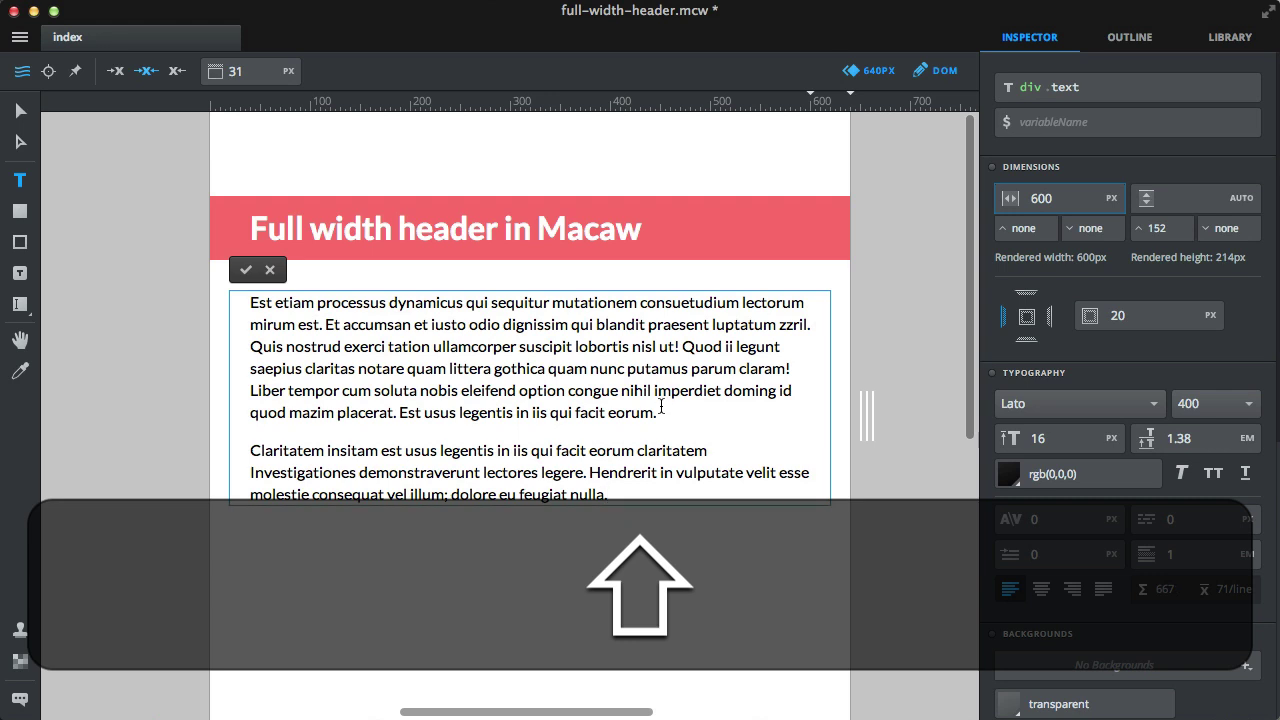
shift+click(661, 412)
key(BackSpace)
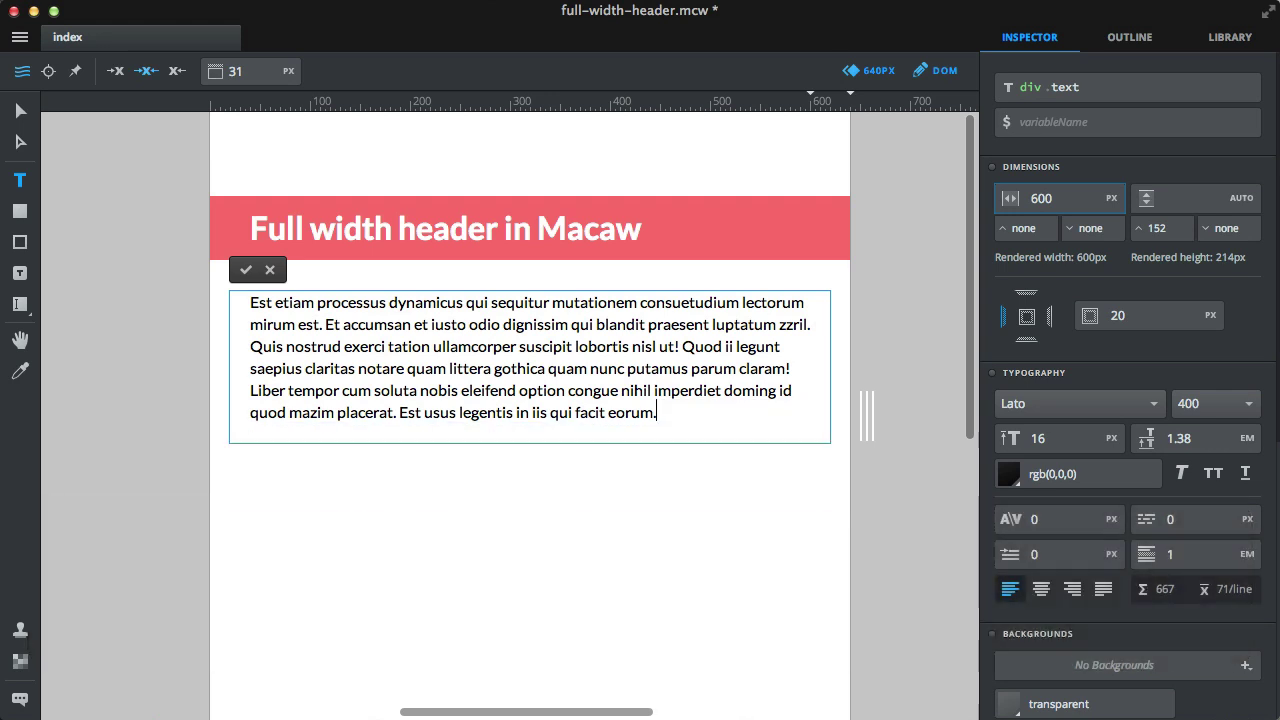
click(246, 269)
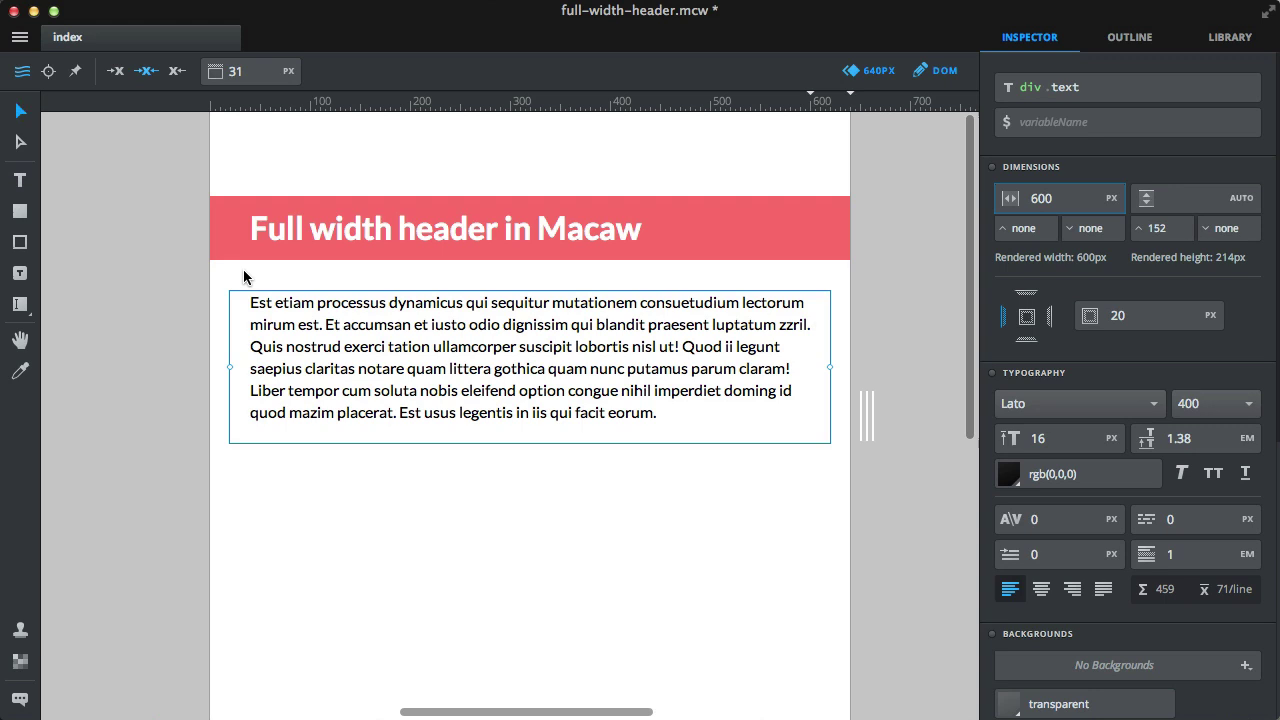
- Commit the remaining paragraph as a p element and clear the selection
double_click(660, 414)
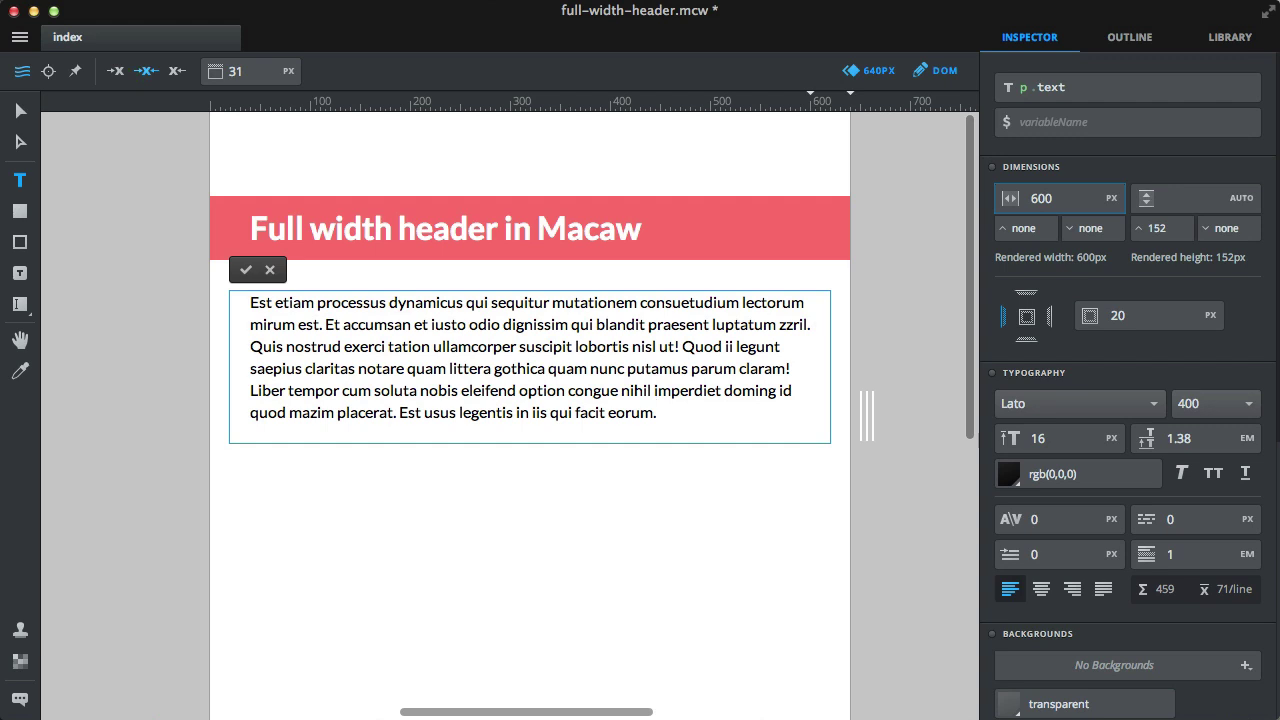
click(245, 269)
click(266, 171)
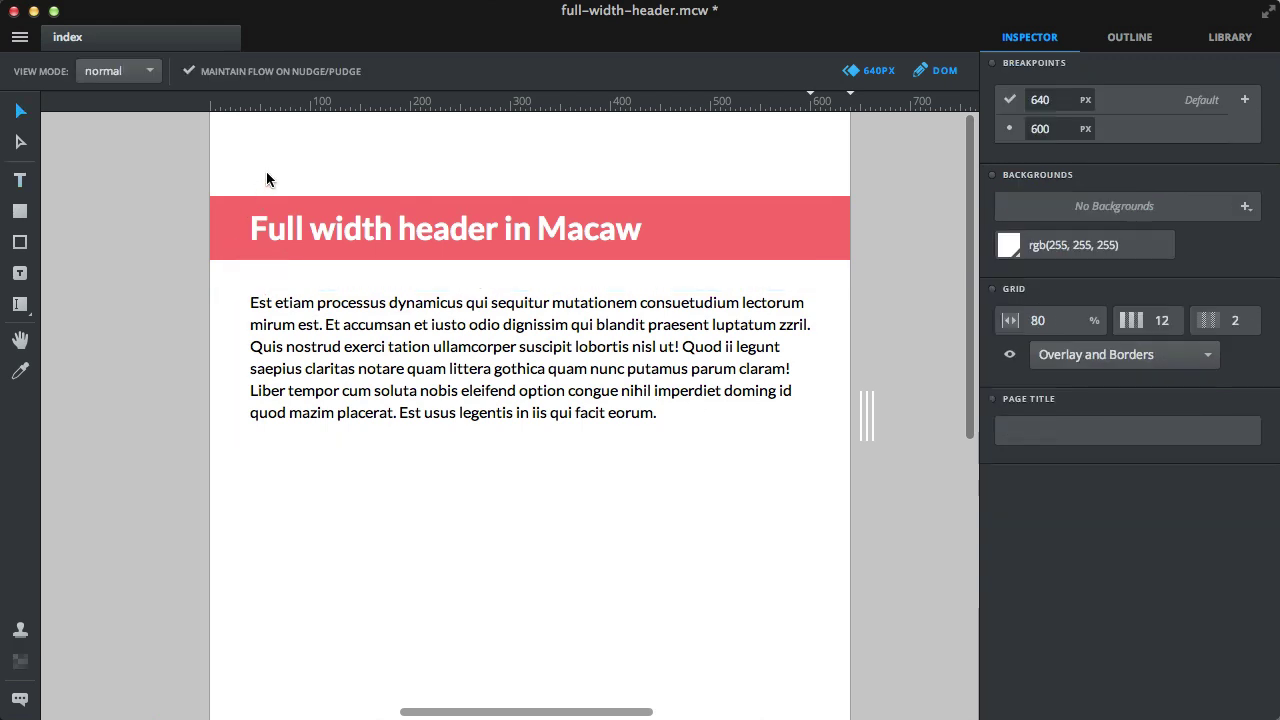
- Select the red header and paragraph and move them up the page
drag(261, 177, 634, 467)
drag(672, 226, 675, 179)
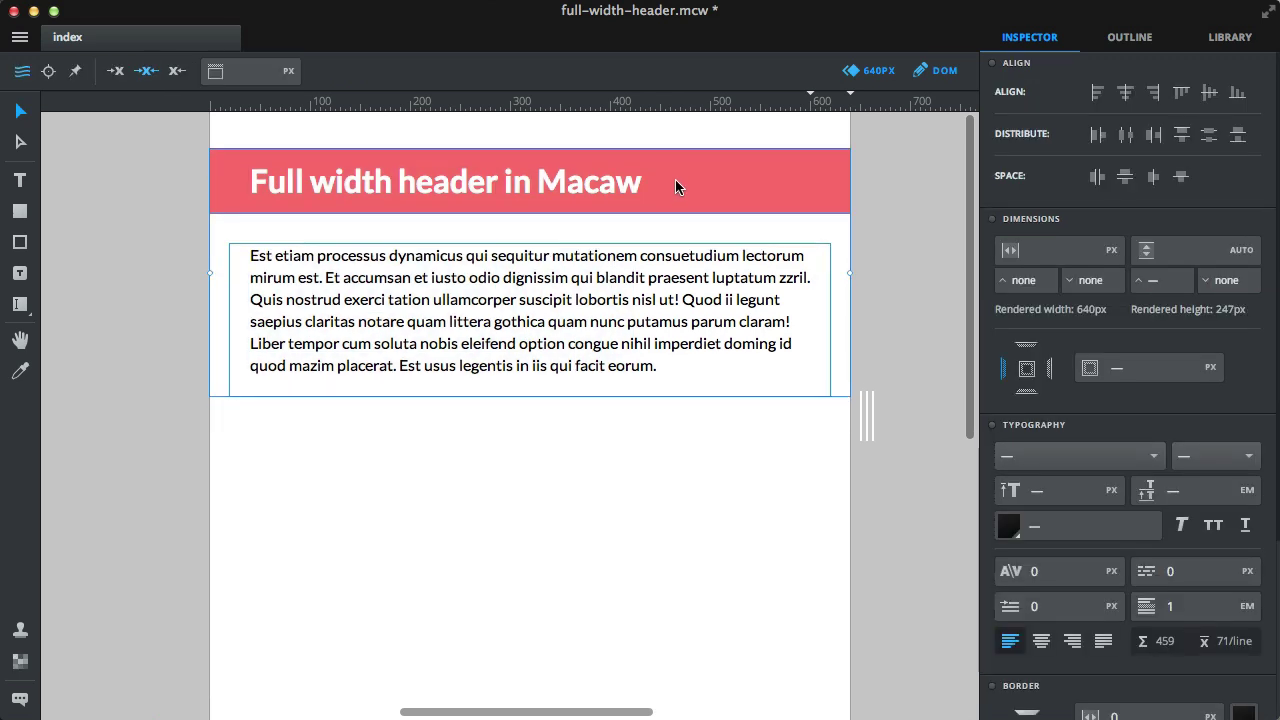
click(566, 464)
- Option-drag the header and paragraph downward to create a second copy 17px below
drag(464, 465, 603, 214)
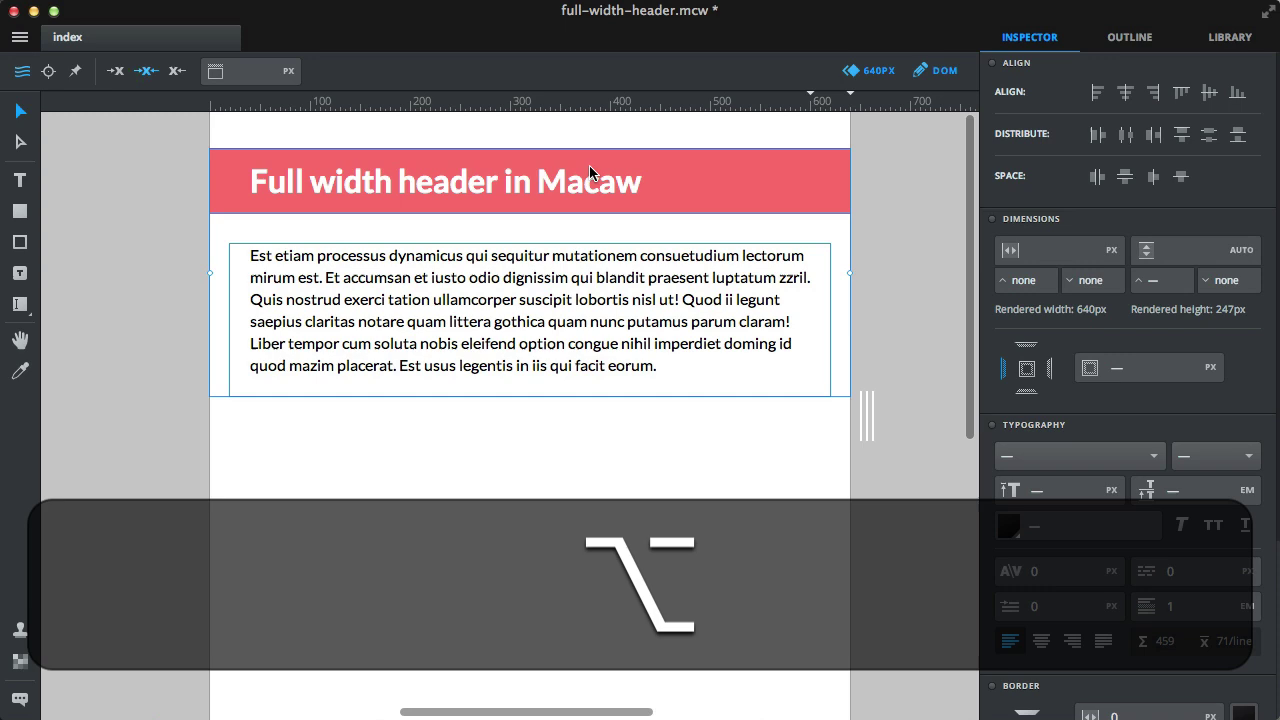
alt+click(577, 223)
drag(260, 150, 449, 419)
drag(456, 208, 453, 470)
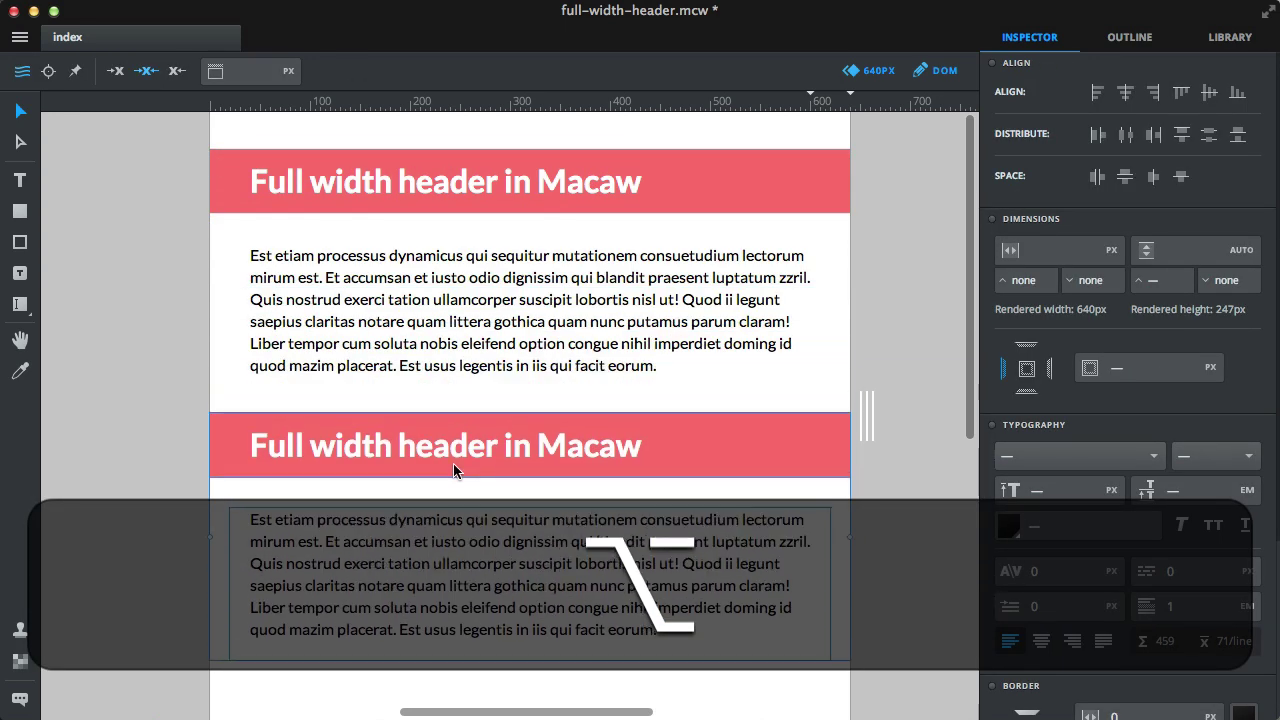
double_click(714, 389)
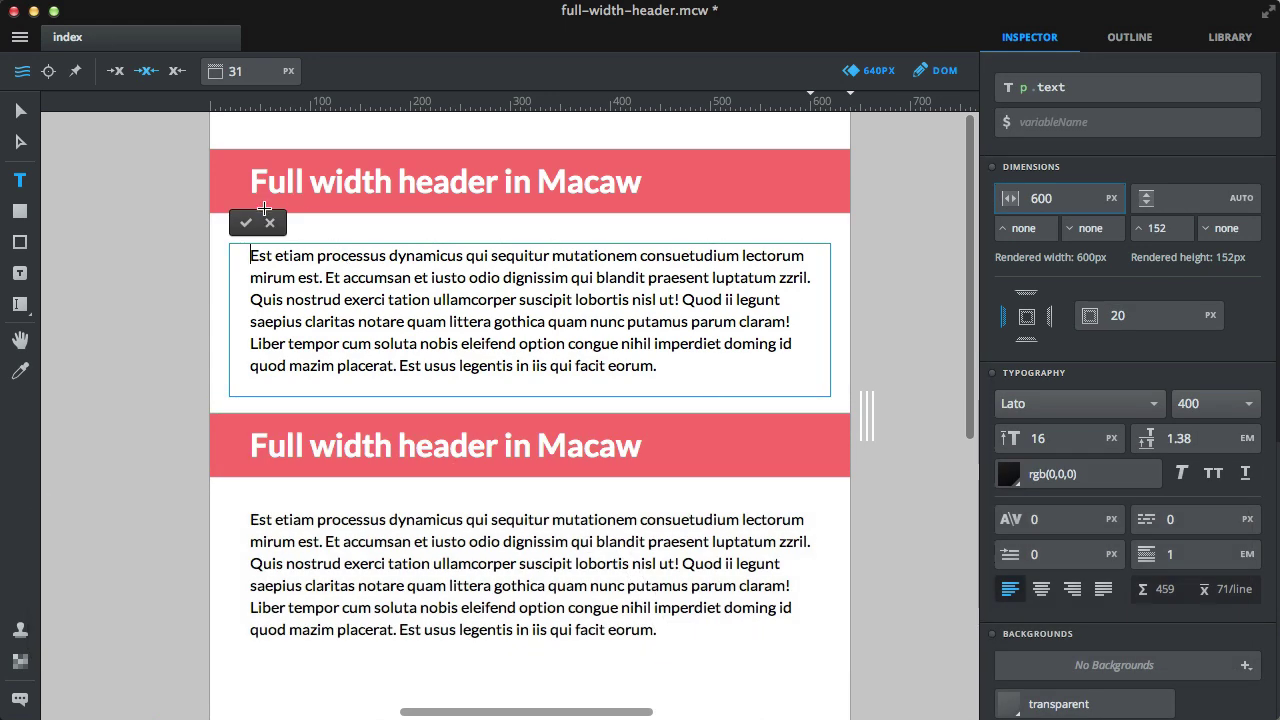
key(Escape)
- Change the second header's background colour to blue
click(410, 478)
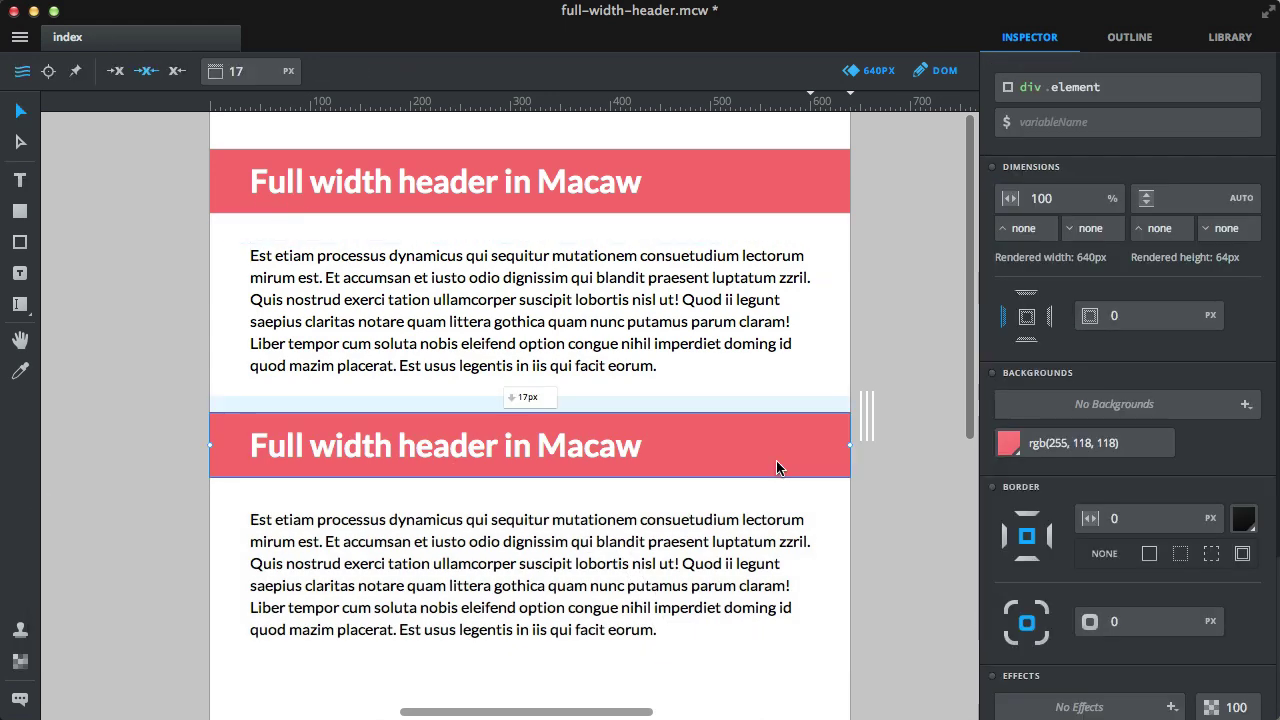
click(1010, 444)
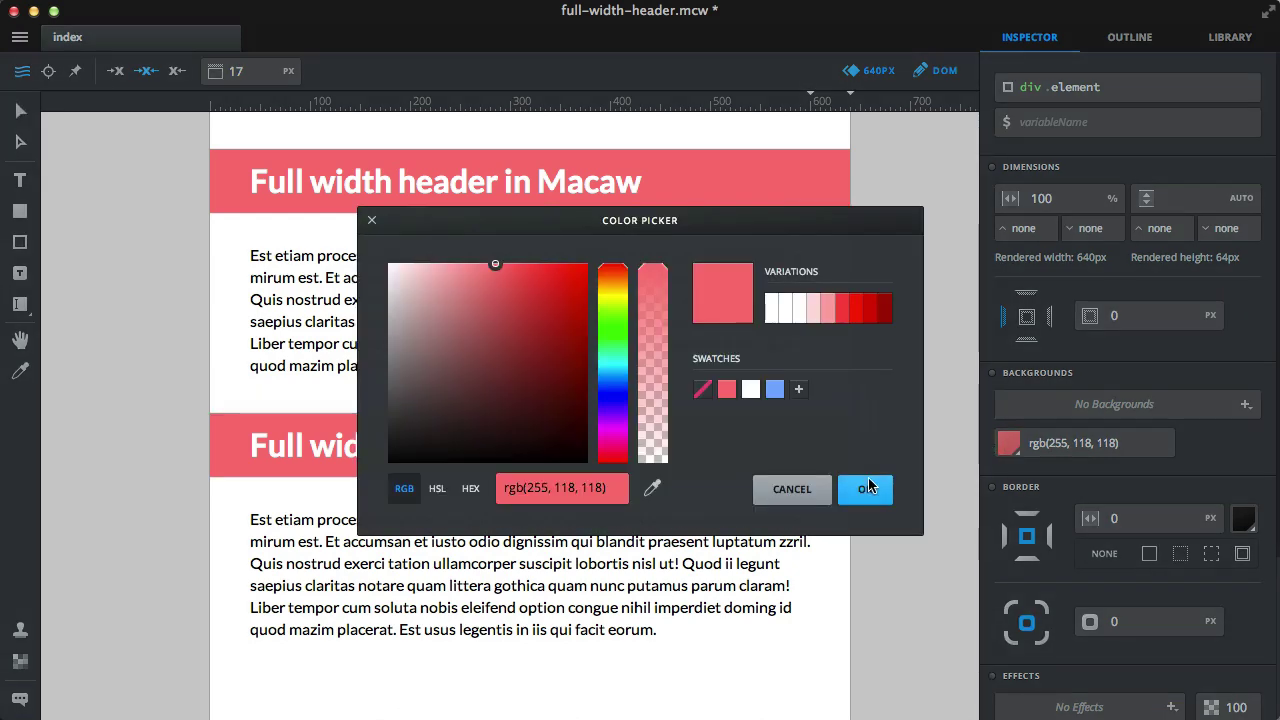
click(775, 390)
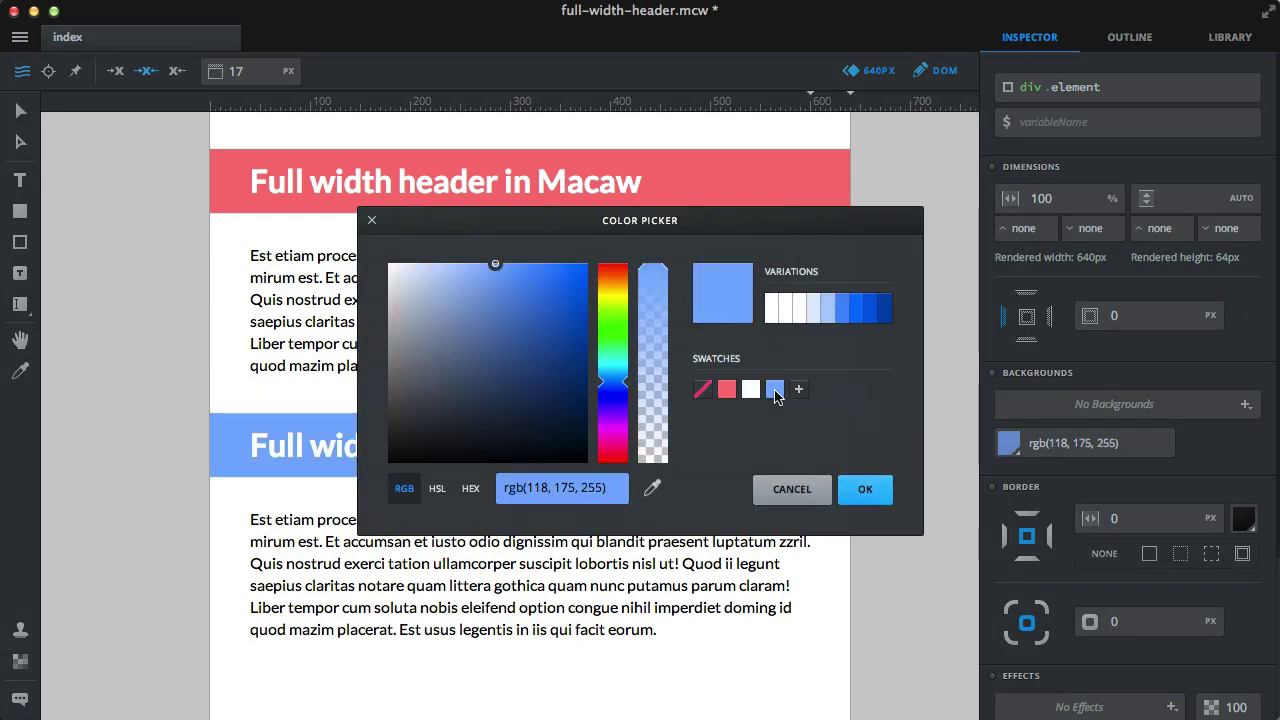
click(870, 490)
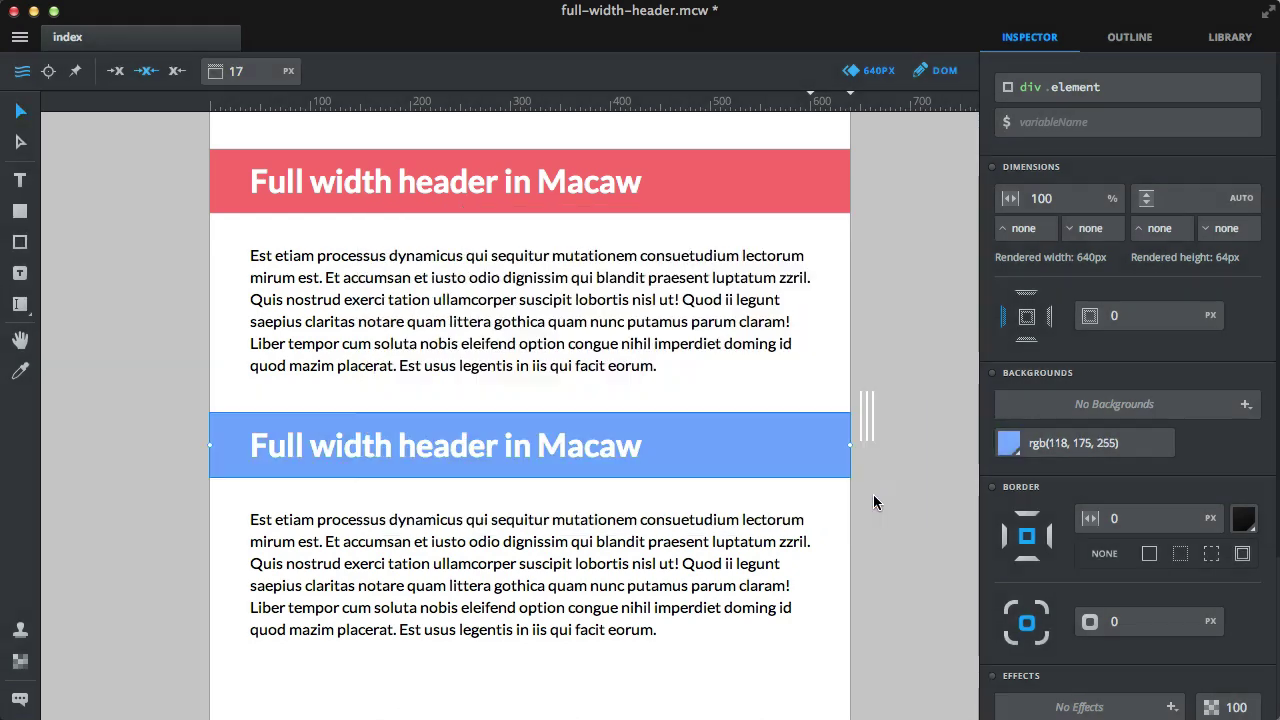
- Position the blue header's title from the left and push it about 21% in
click(560, 462)
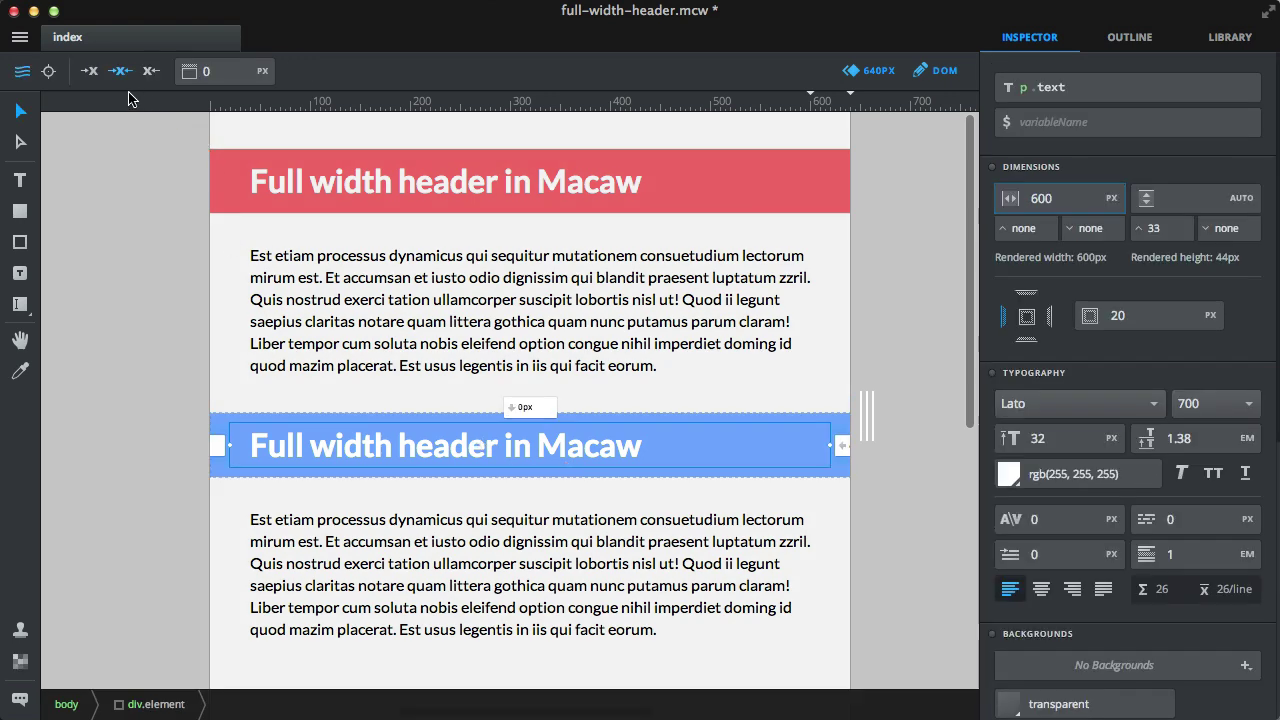
click(99, 73)
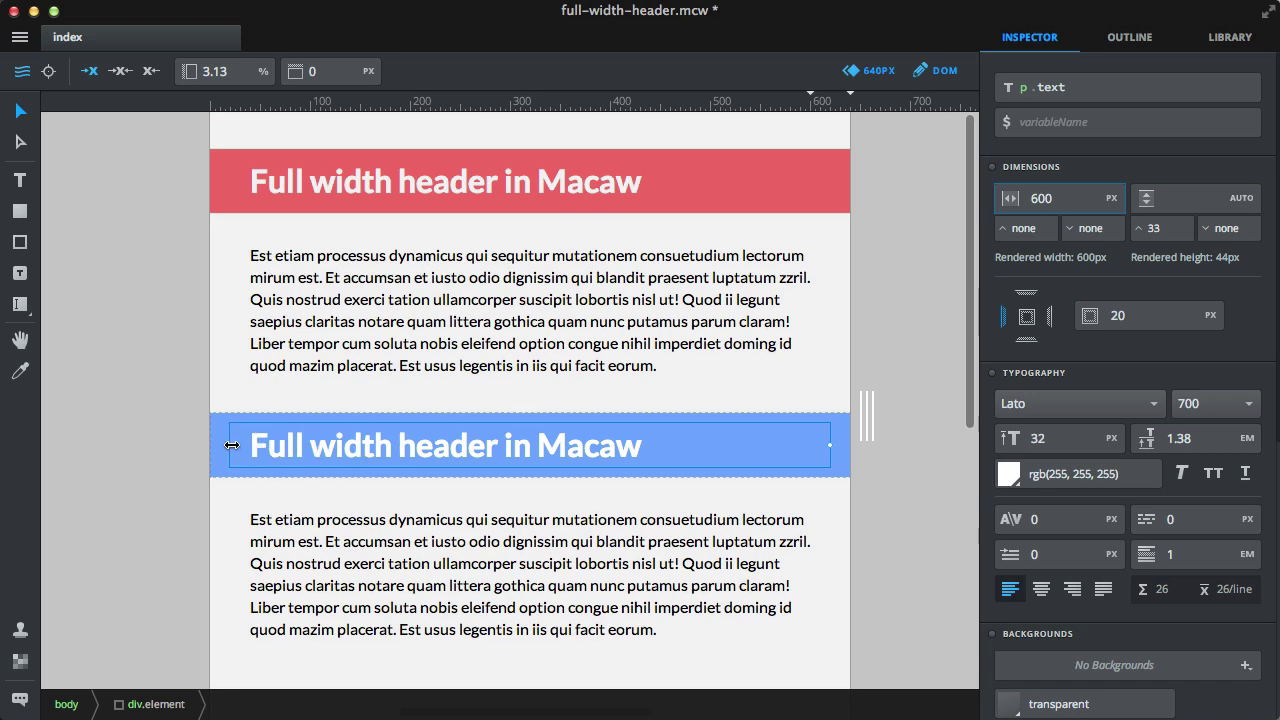
drag(231, 445, 343, 434)
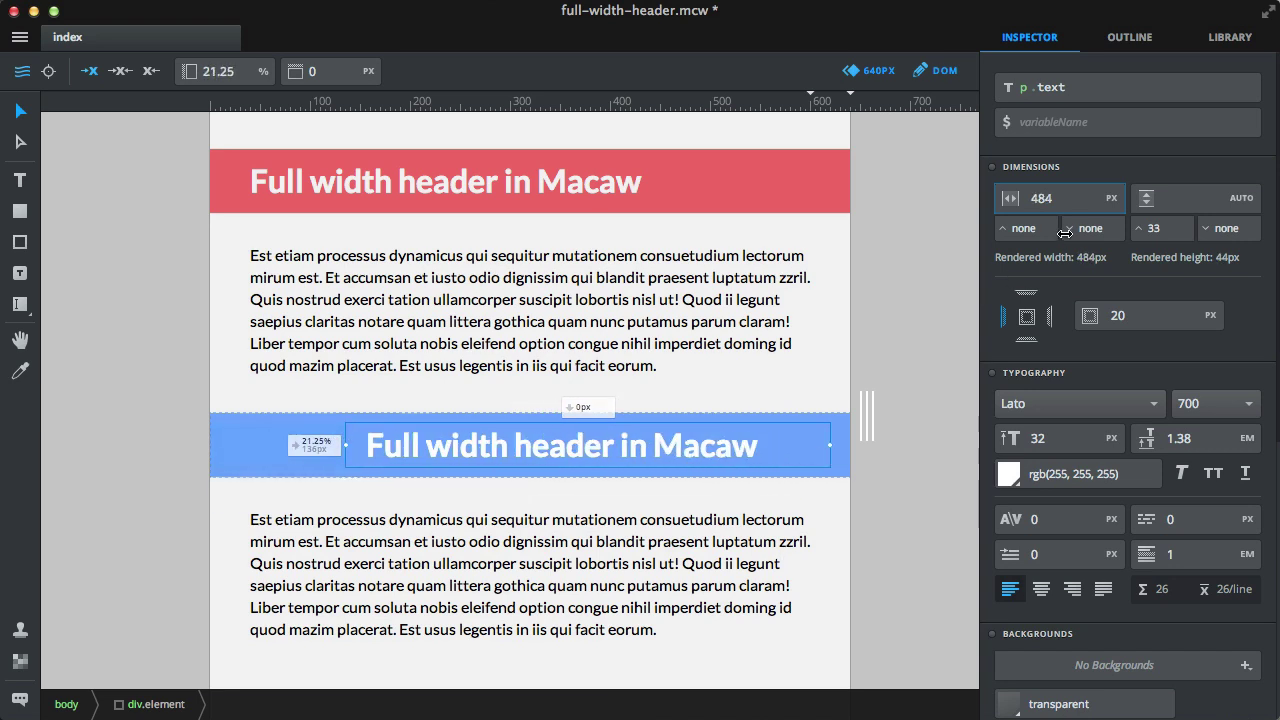
click(1232, 40)
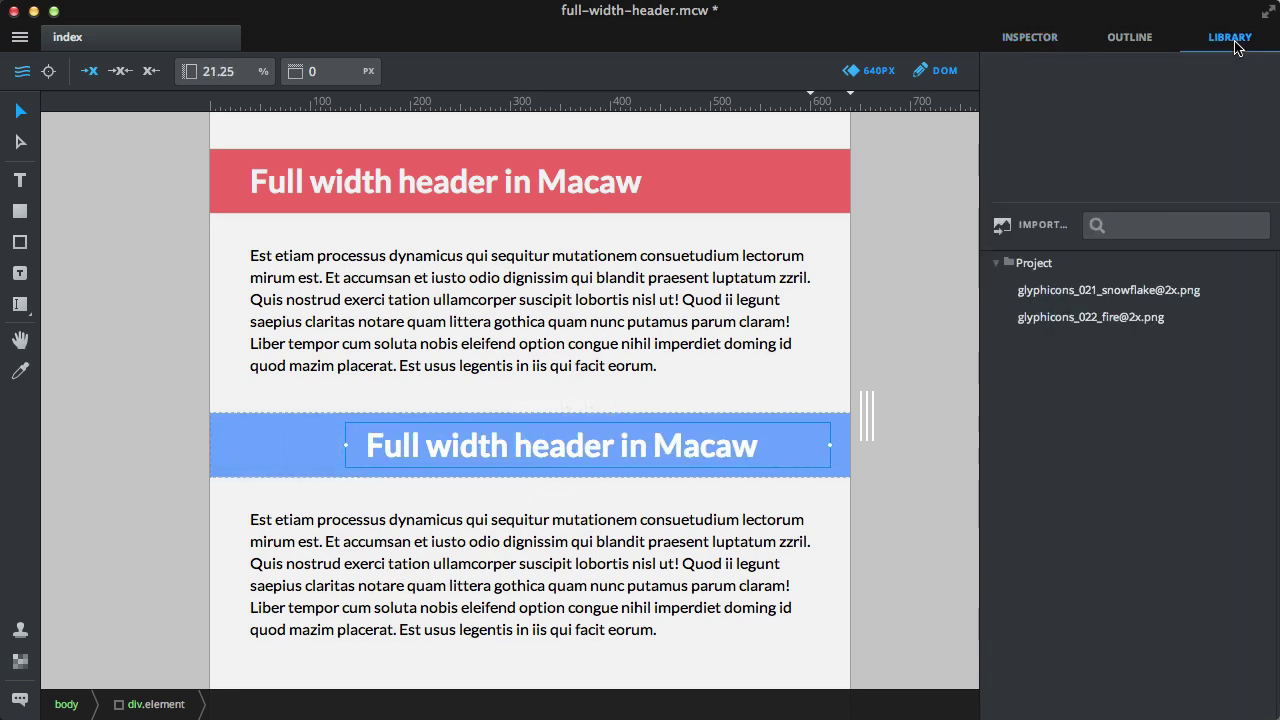
click(1051, 289)
drag(1051, 289, 257, 444)
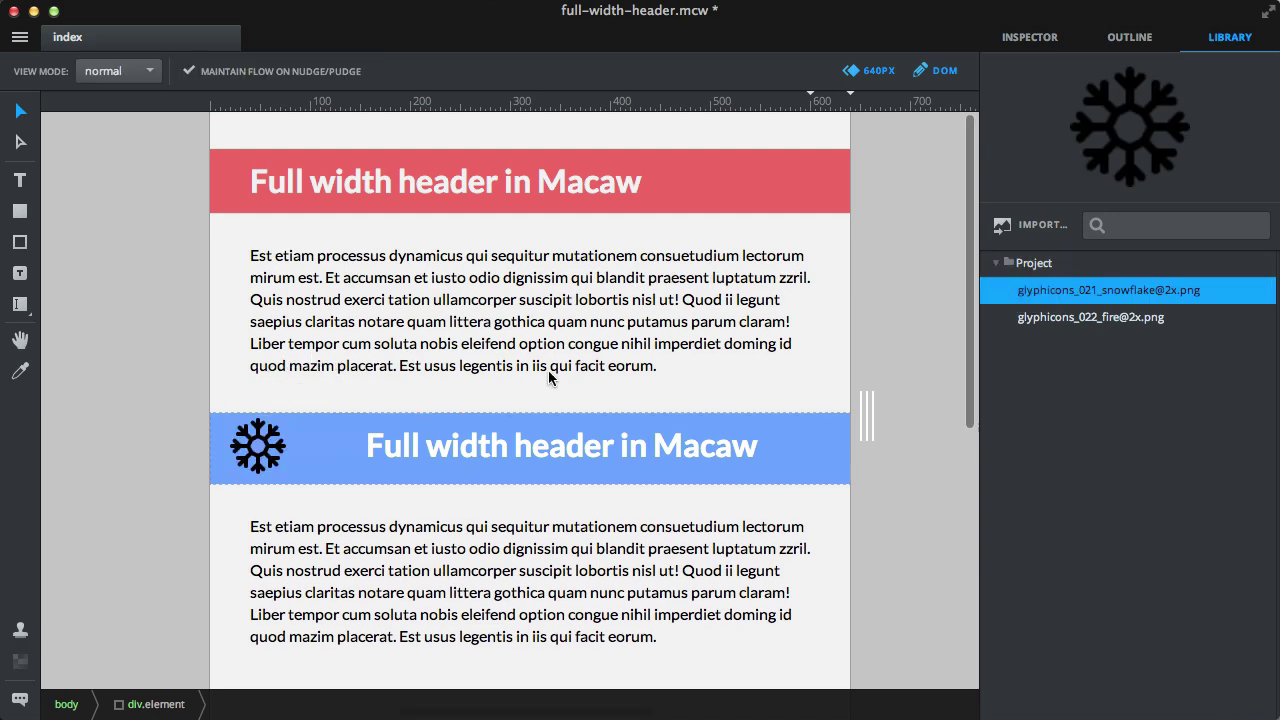
click(1130, 40)
click(1032, 40)
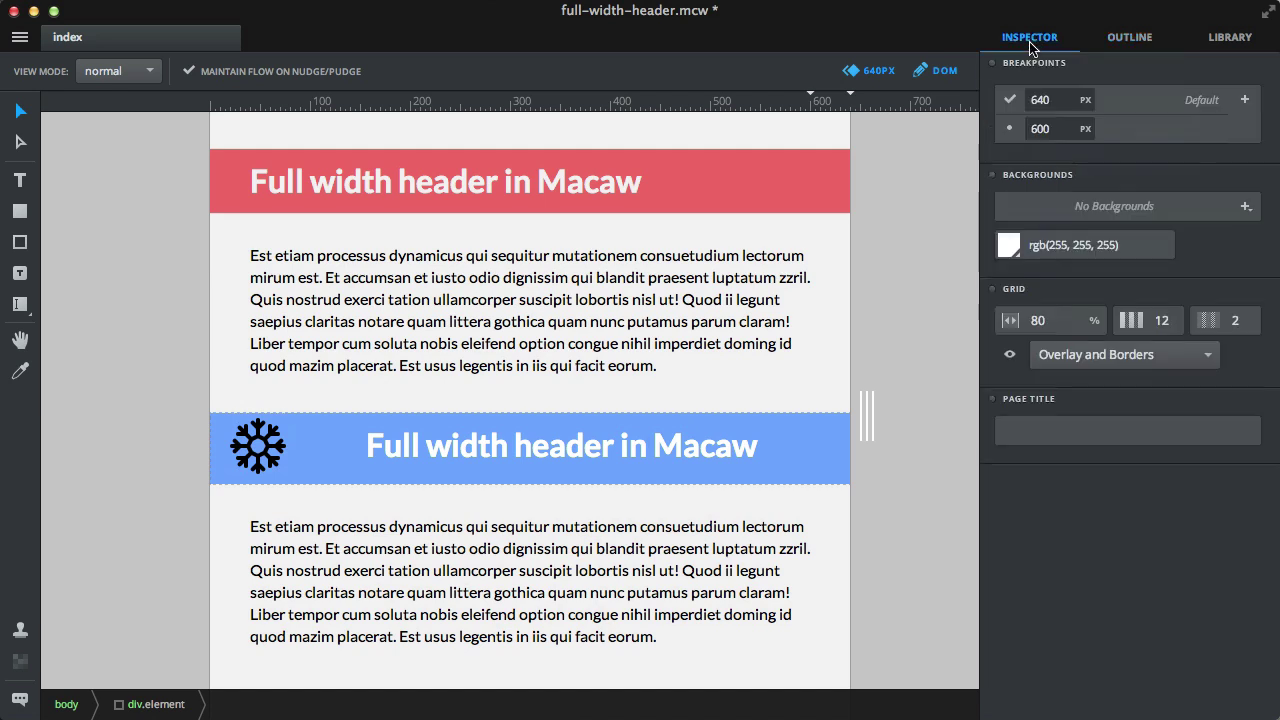
click(257, 460)
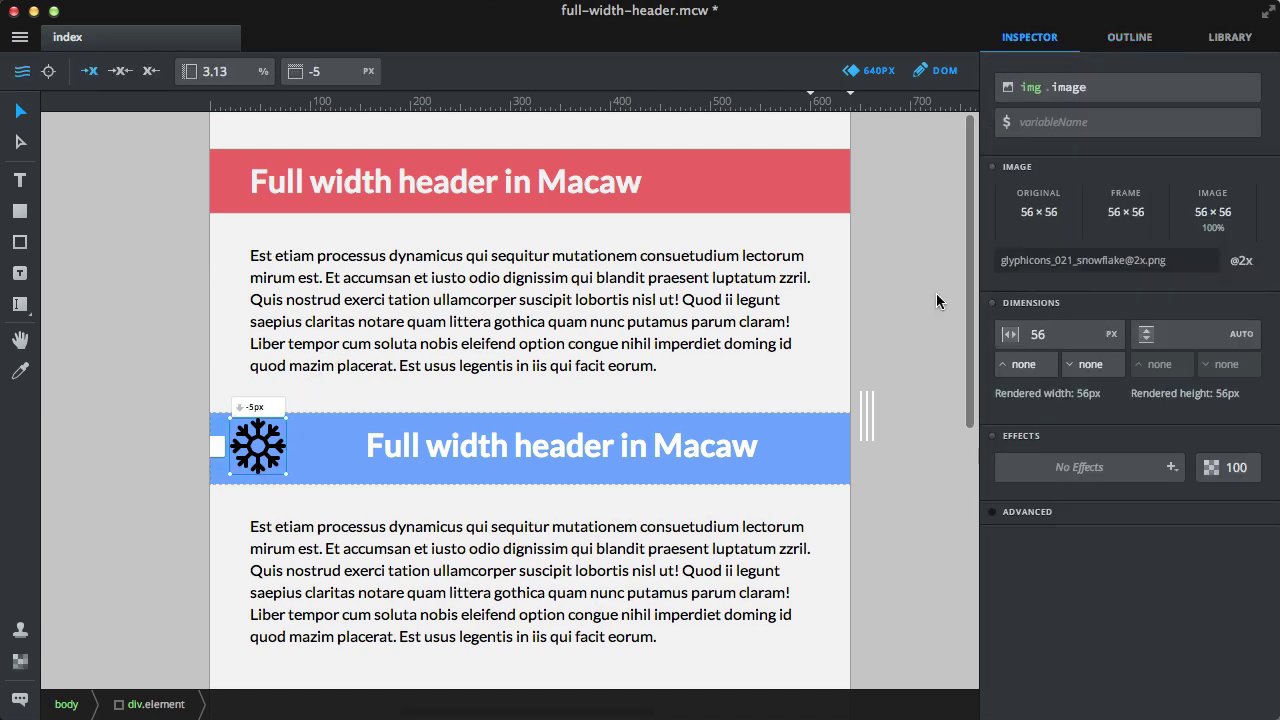
click(1236, 264)
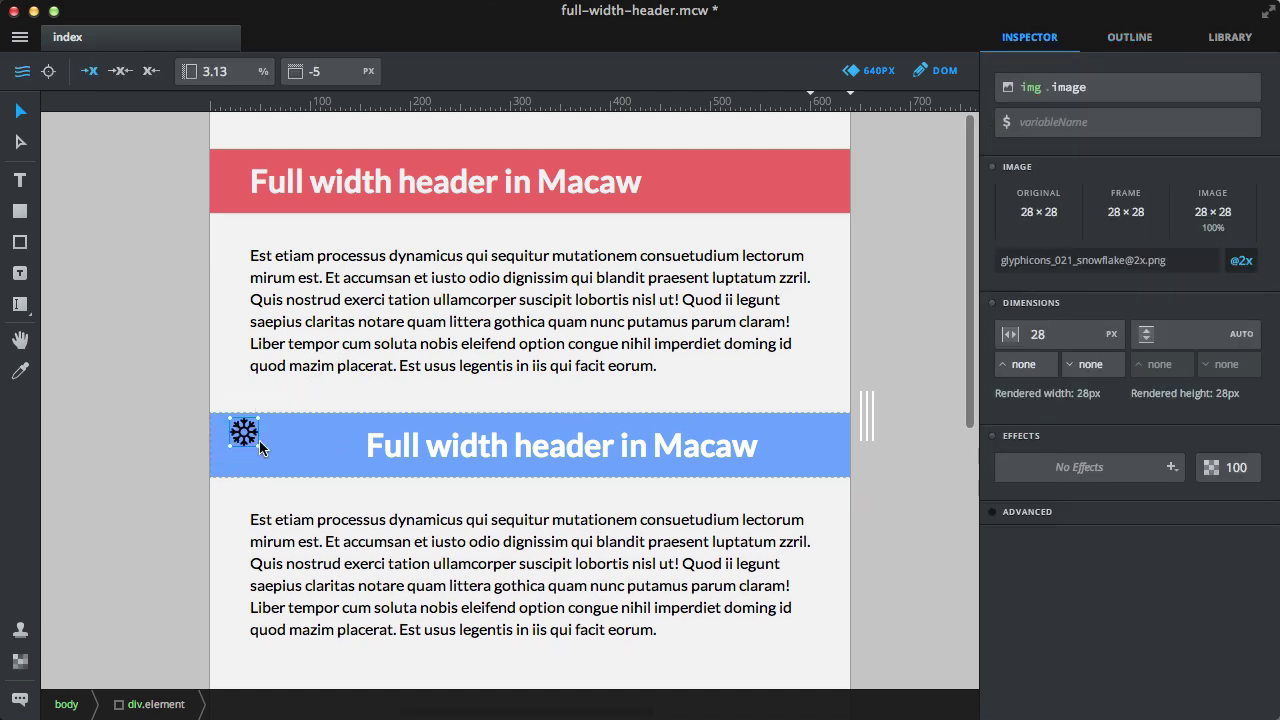
drag(244, 432, 269, 447)
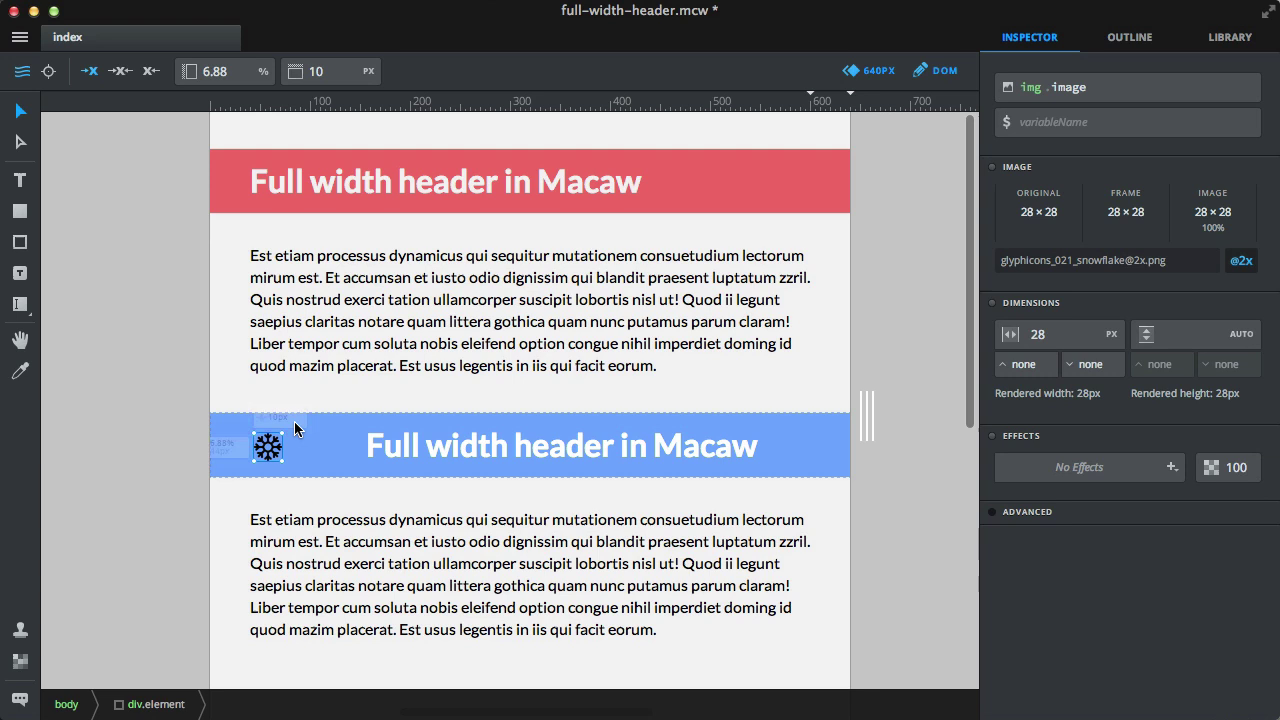
drag(268, 450, 262, 452)
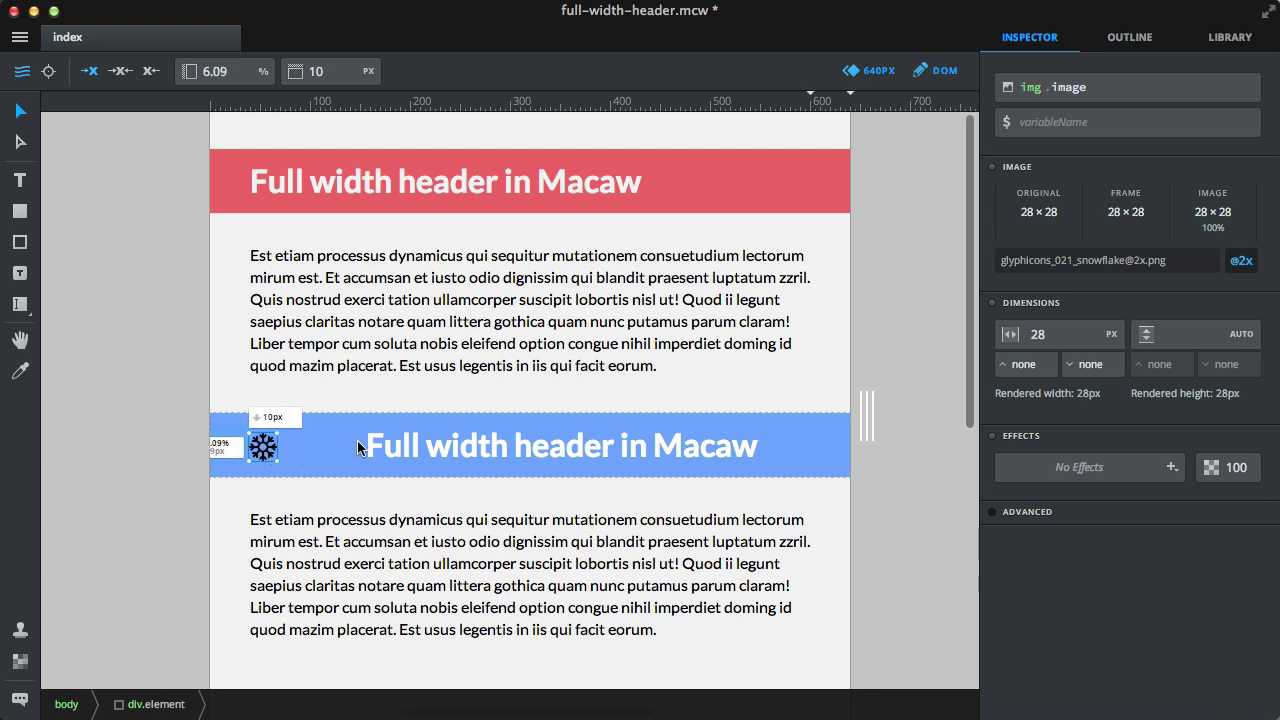
- Set the blue header title's padding to 0 and move it beside the snowflake
click(386, 449)
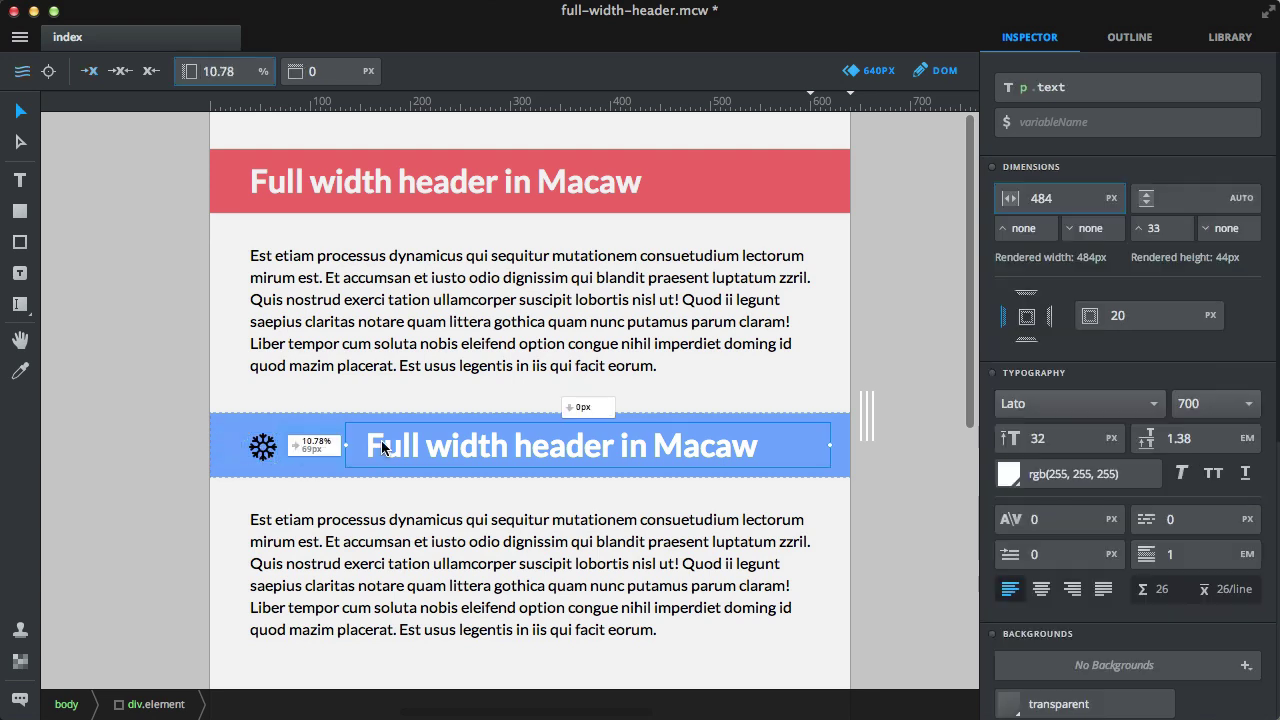
click(1130, 314)
text(0)
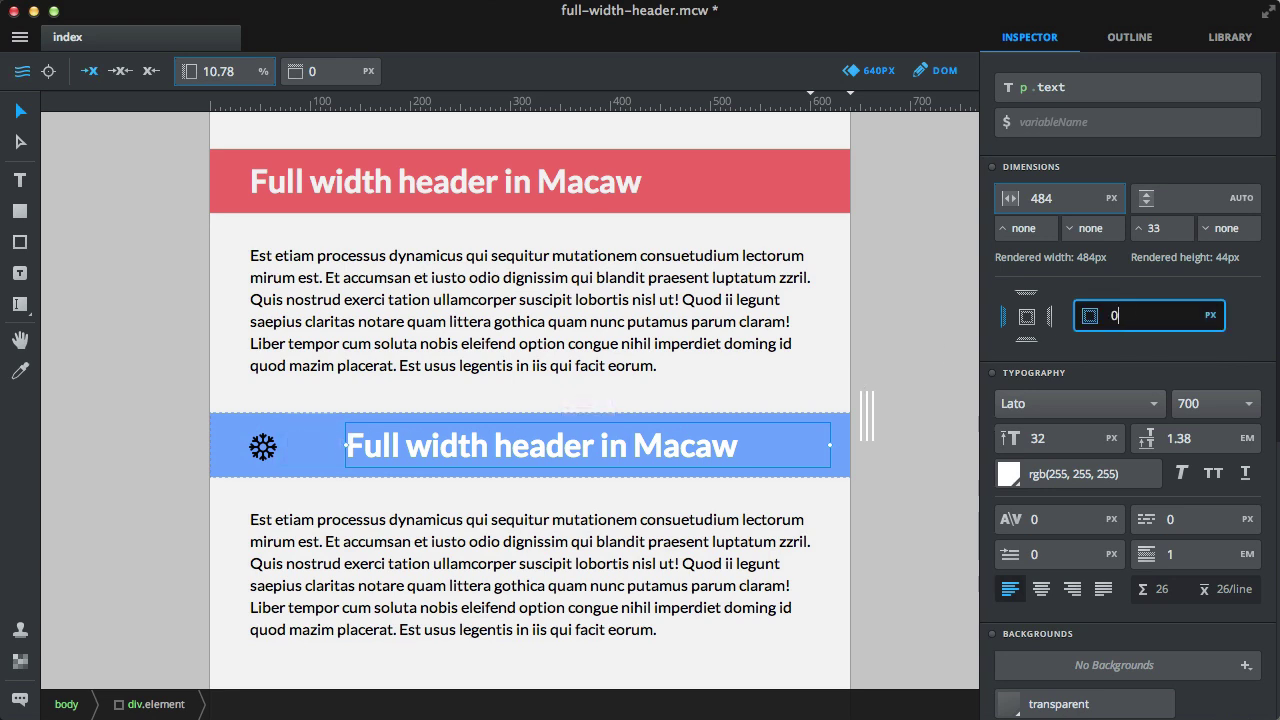
key(Return)
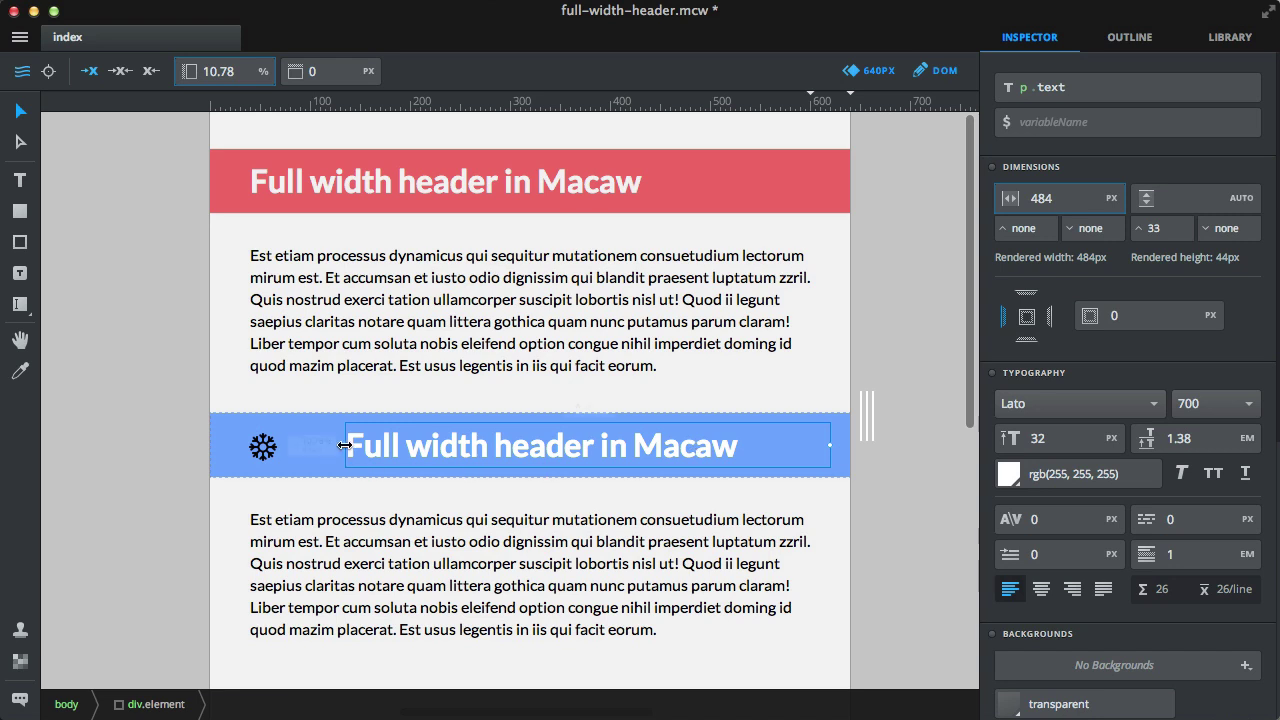
drag(345, 446, 286, 445)
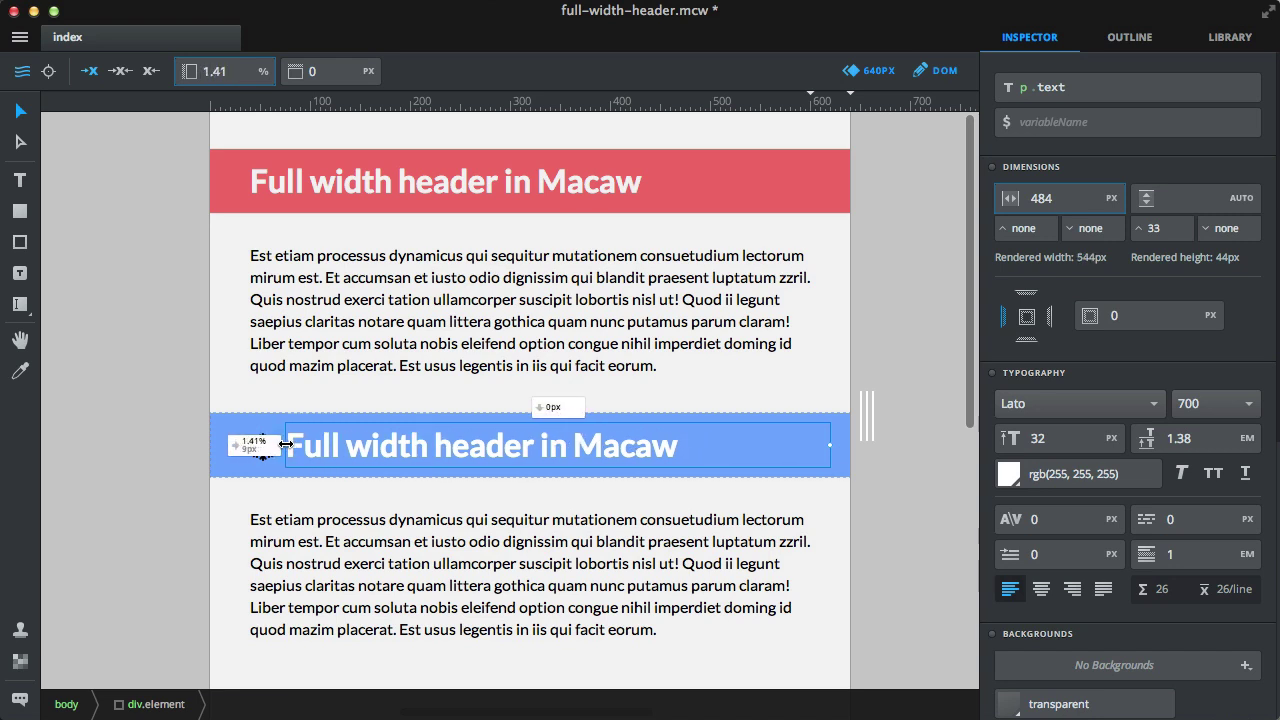
click(181, 506)
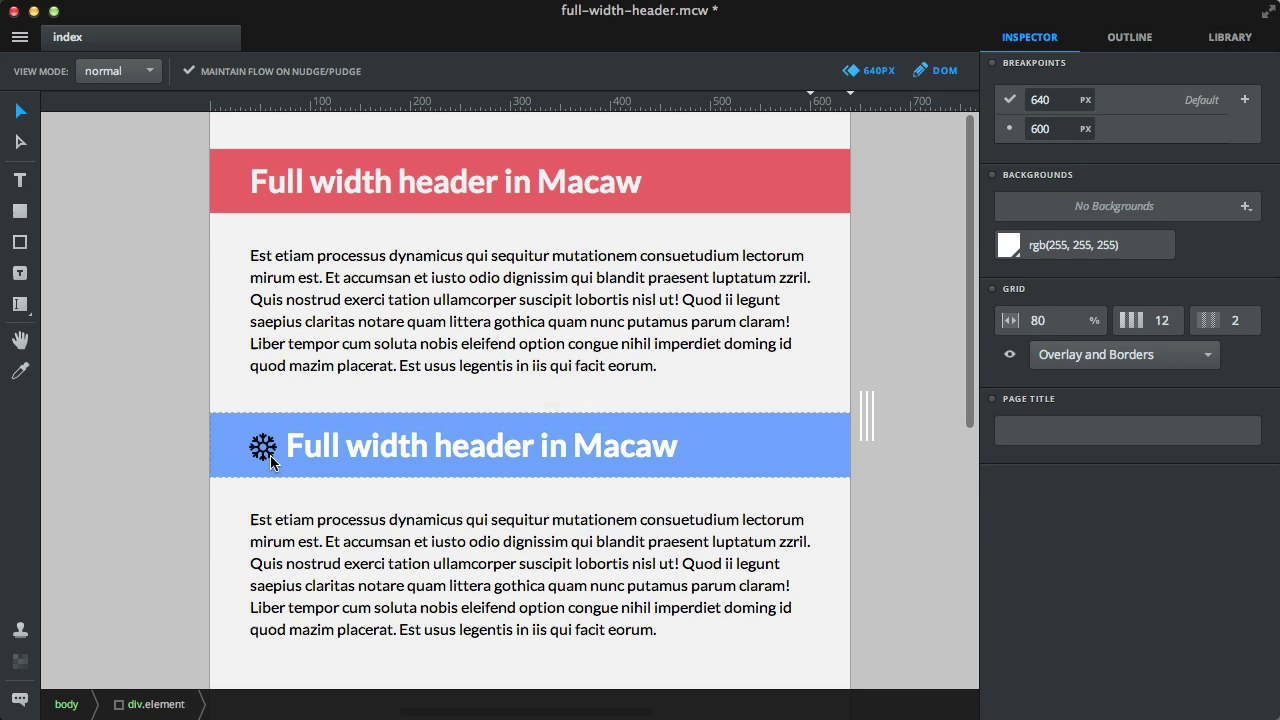
- Group the snowflake and title into one 581×44px container with Cmd+G
click(270, 455)
shift+click(352, 435)
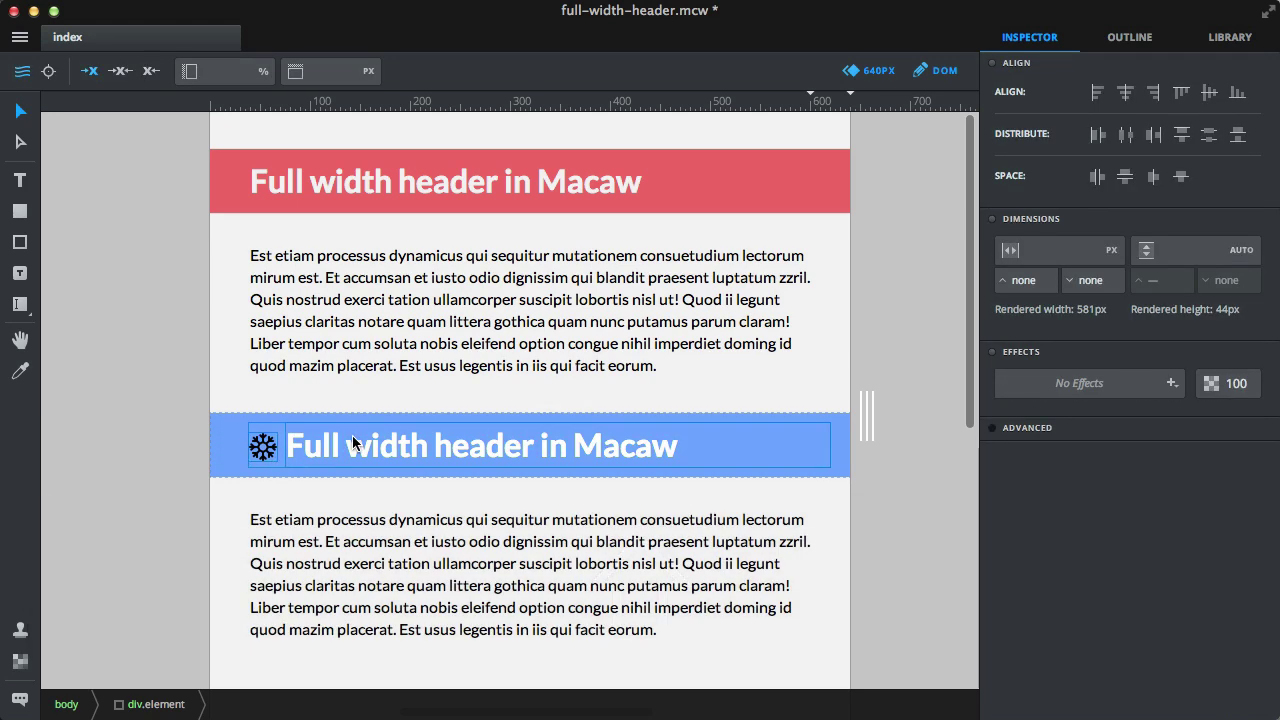
key(super+g)
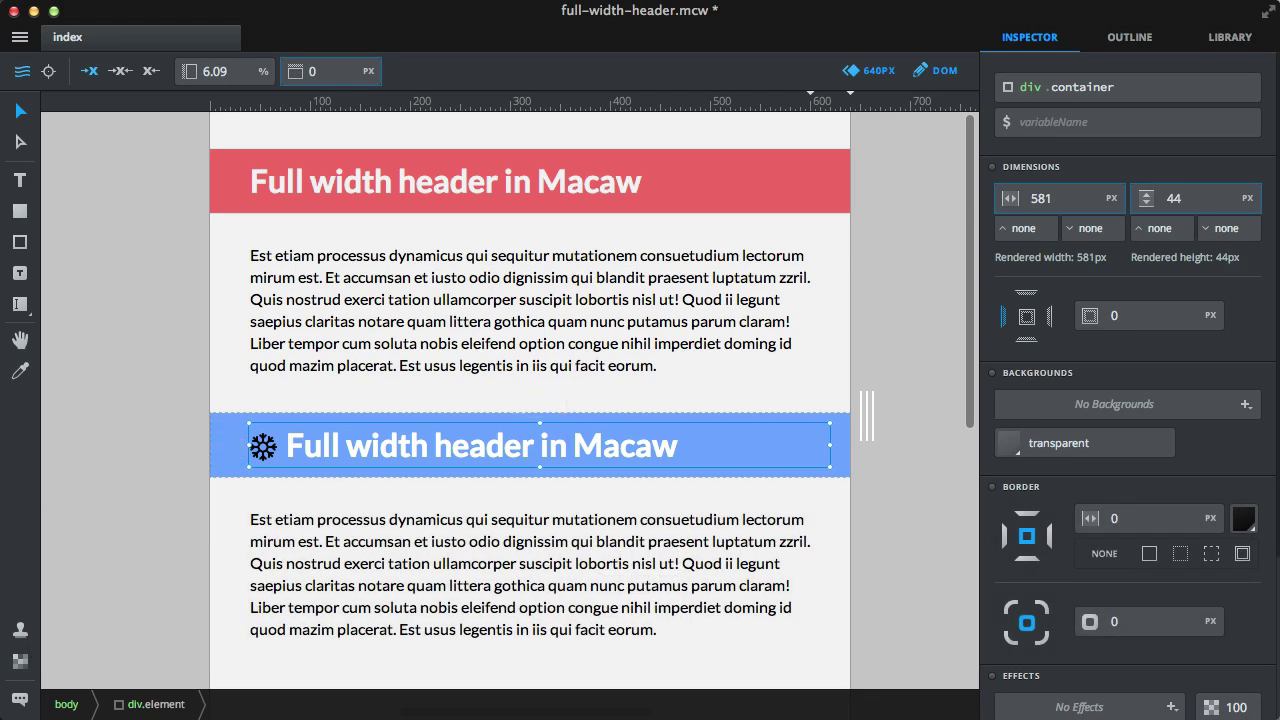
- Inspect the red header title's width unit options
click(362, 192)
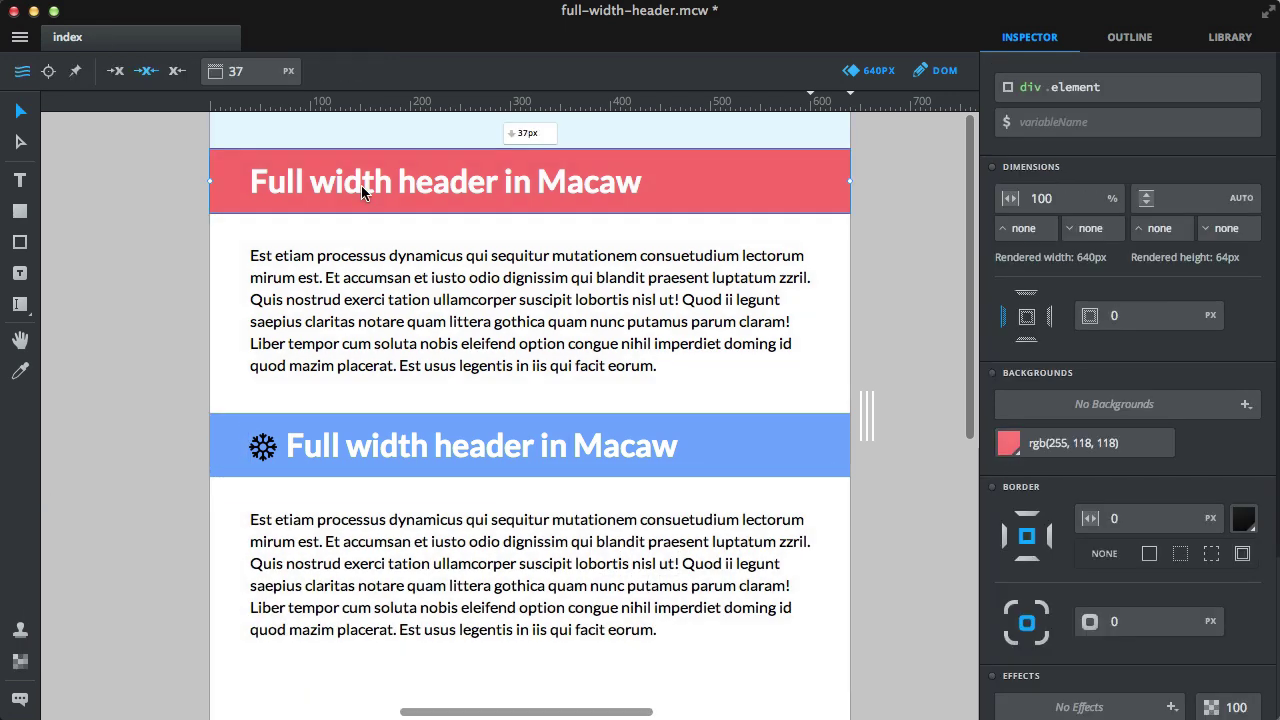
click(362, 192)
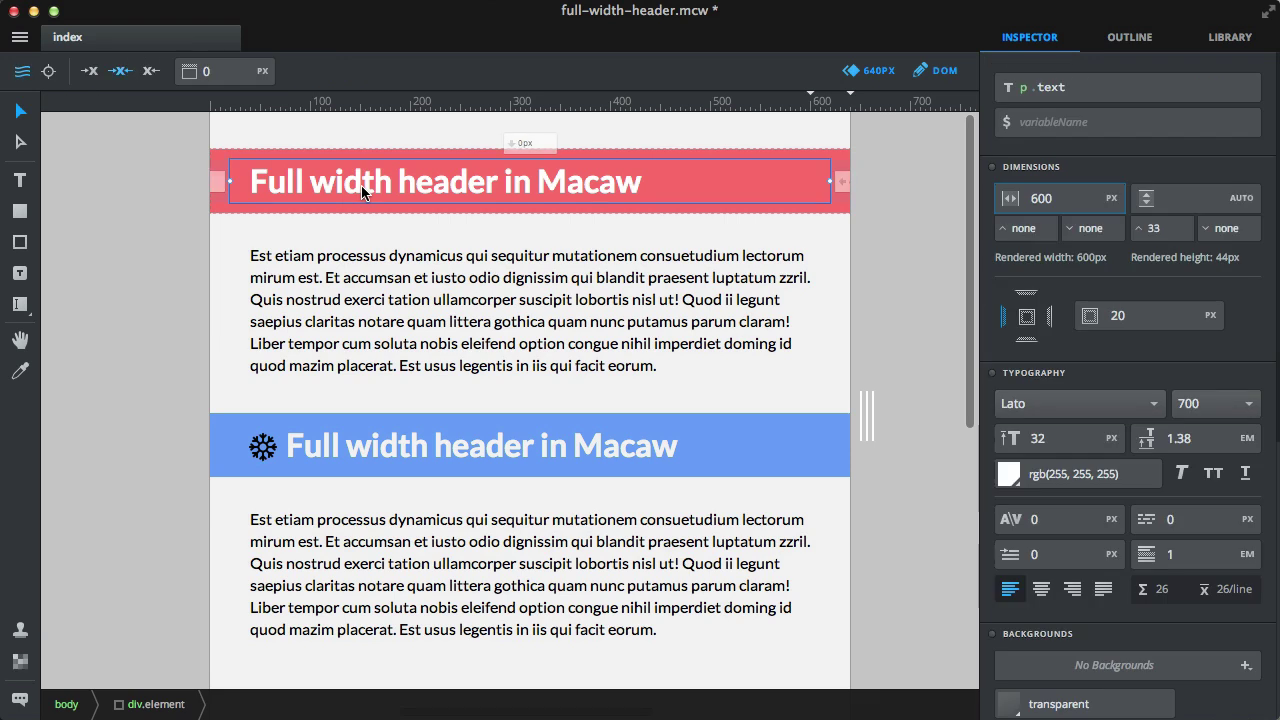
click(1052, 198)
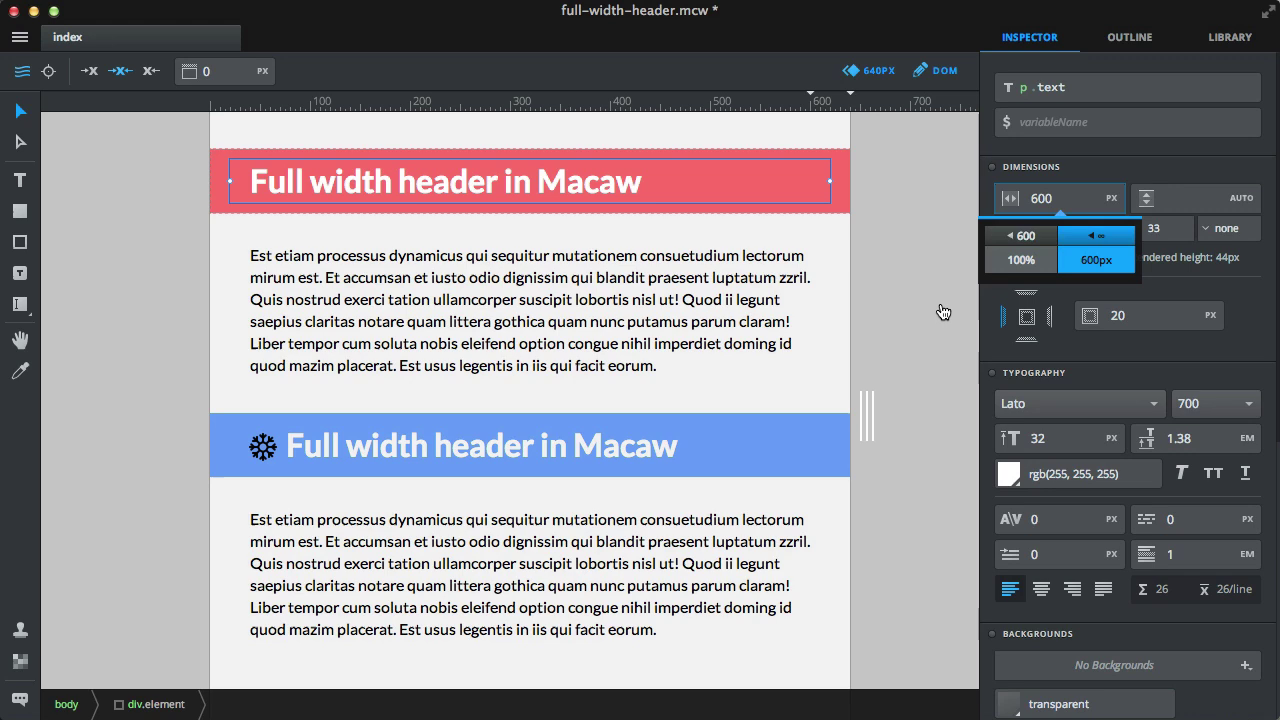
click(226, 491)
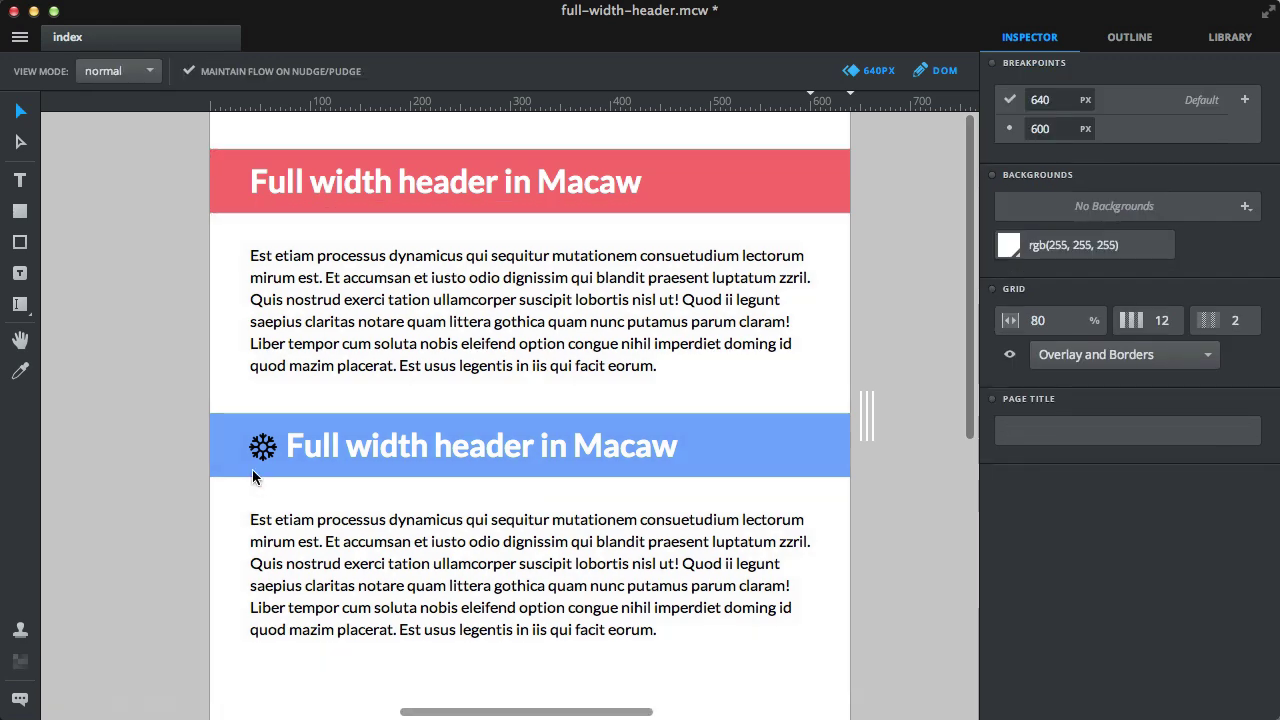
- Set the snowflake's top margin to 9px so it lines up with the blue header title
click(256, 455)
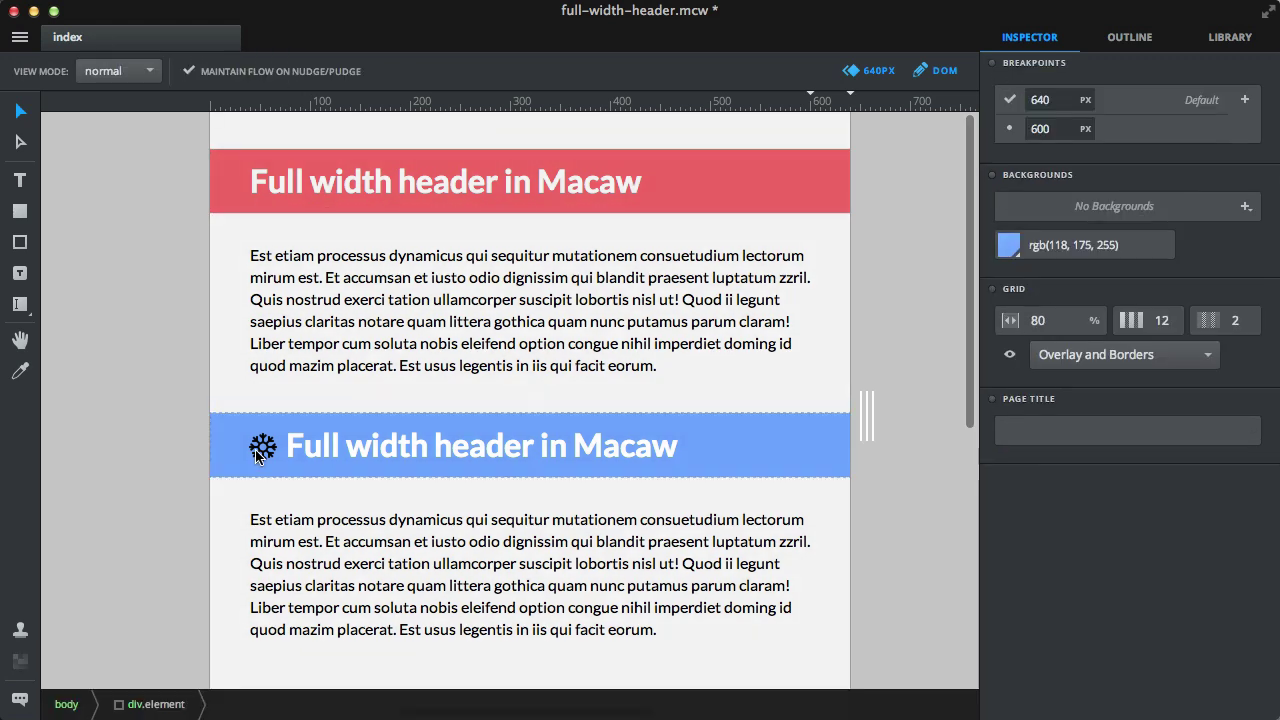
click(266, 458)
click(268, 450)
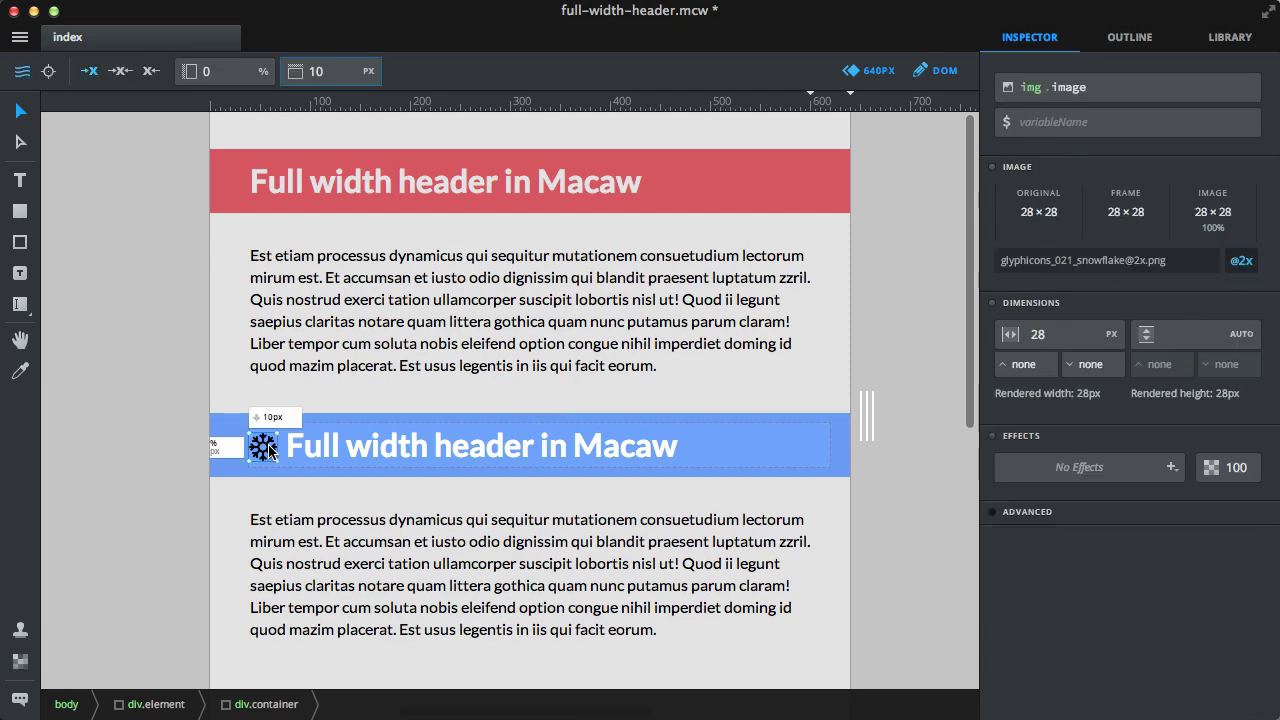
key(Up)
key(Up)
key(Down)
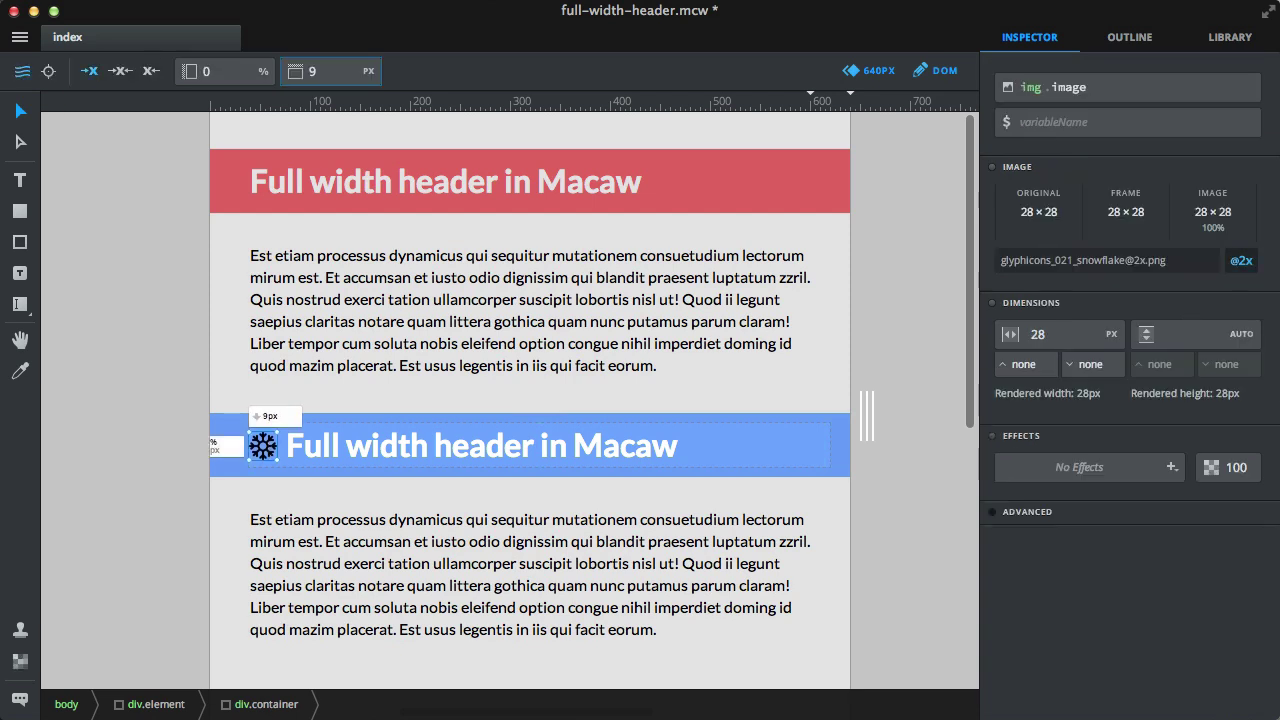
click(279, 500)
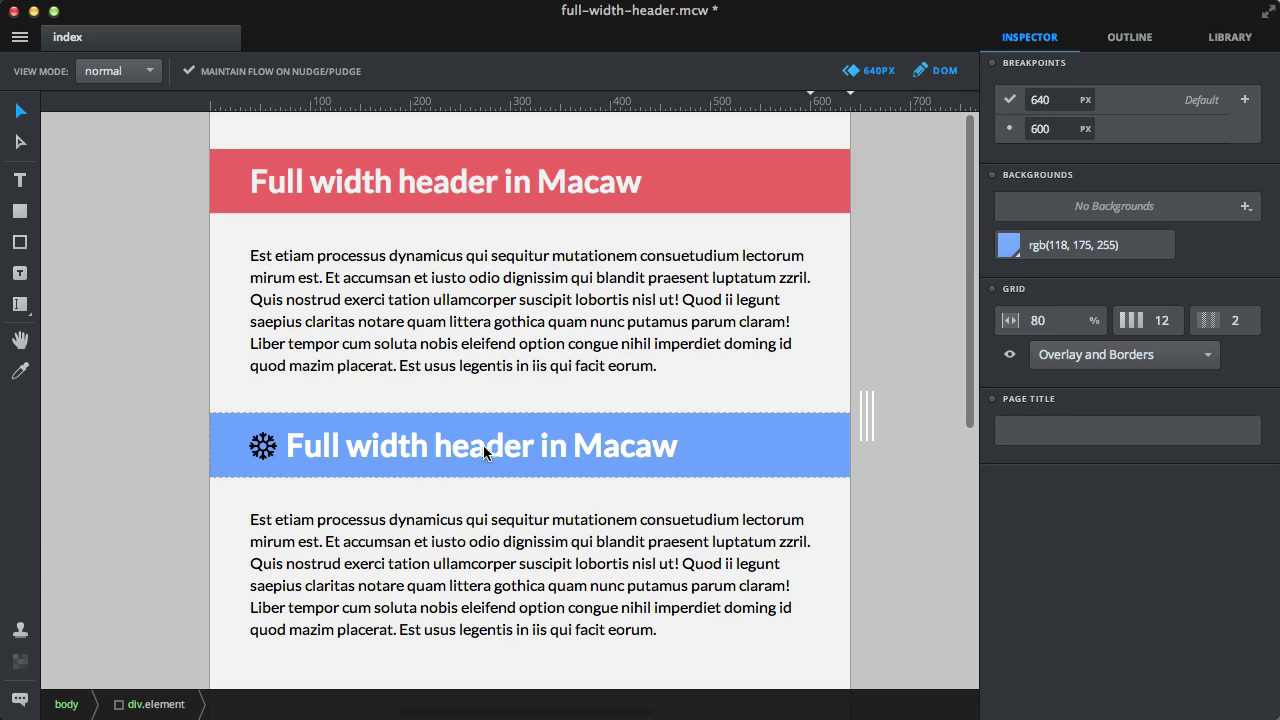
click(484, 446)
key(super+p)
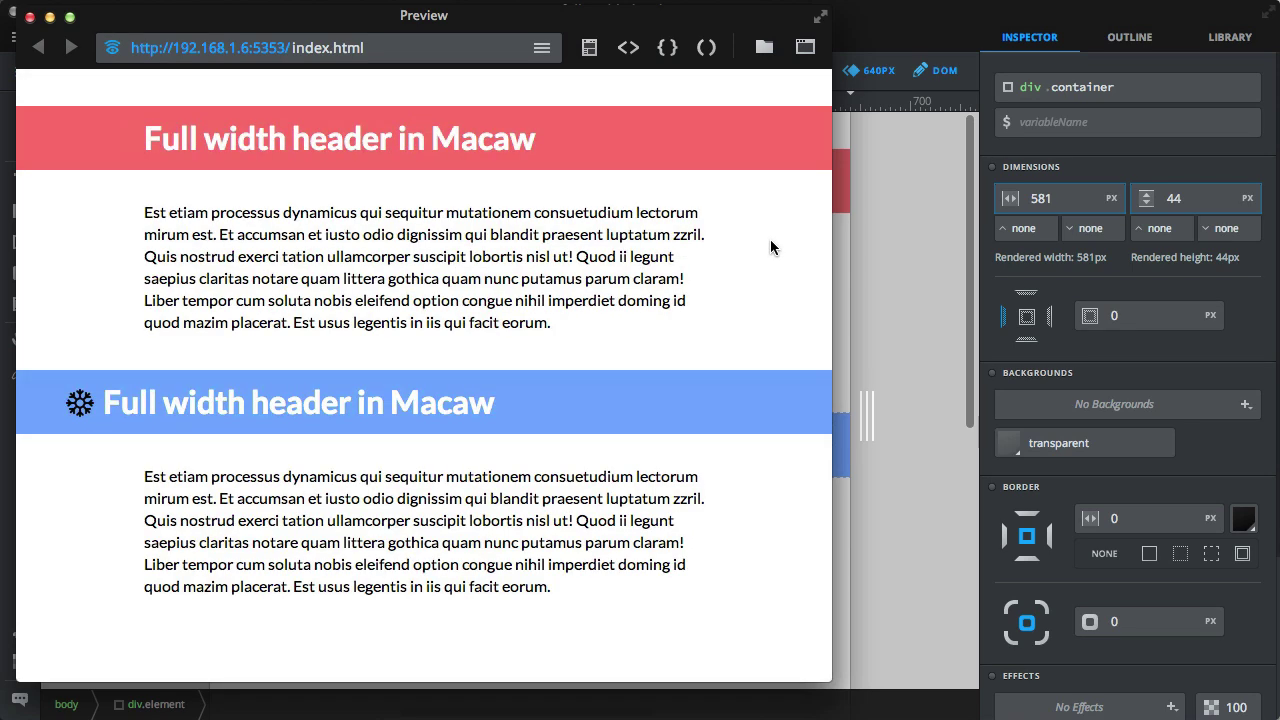
drag(833, 221, 862, 377)
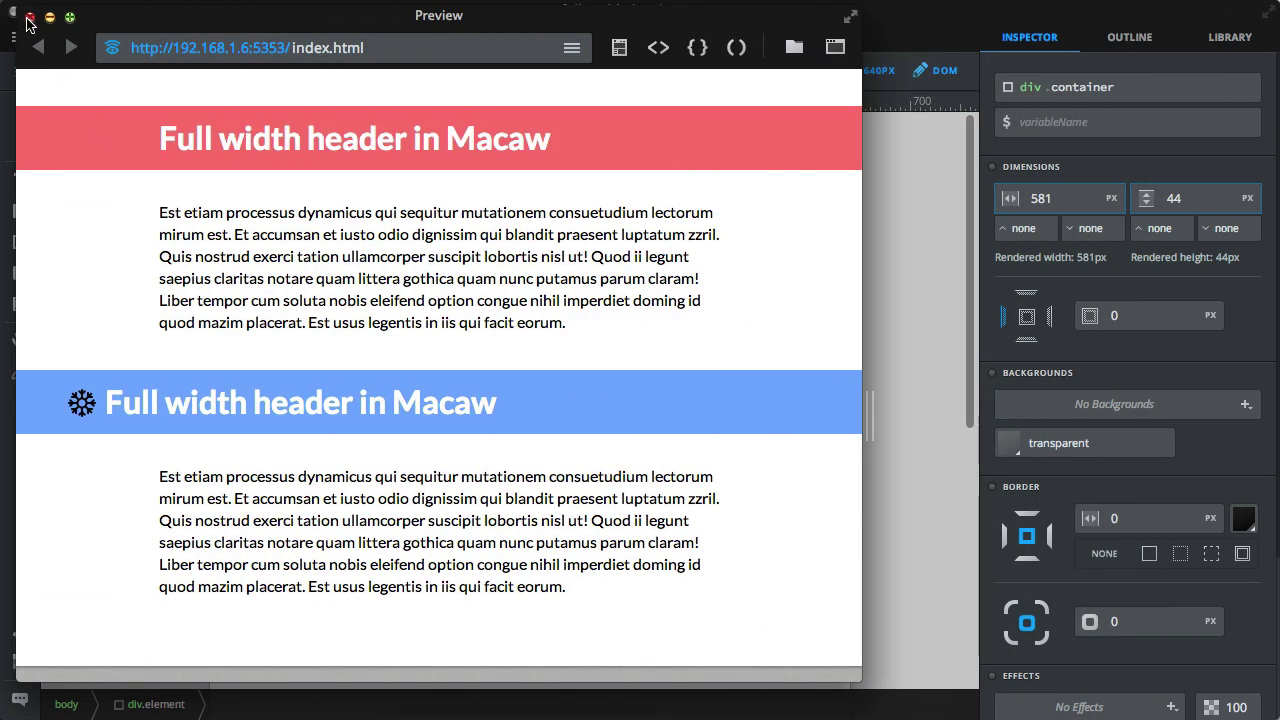
click(30, 18)
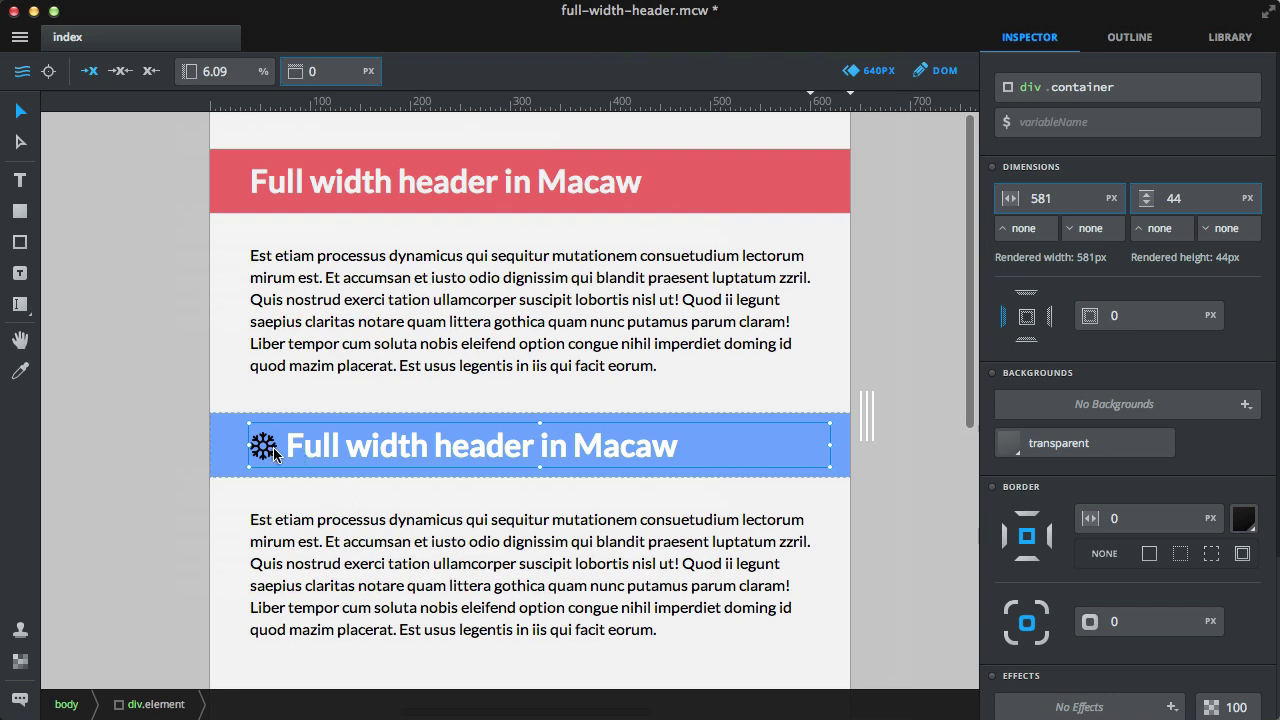
- Centre the blue header's container with a 600px width and 20px padding
click(118, 71)
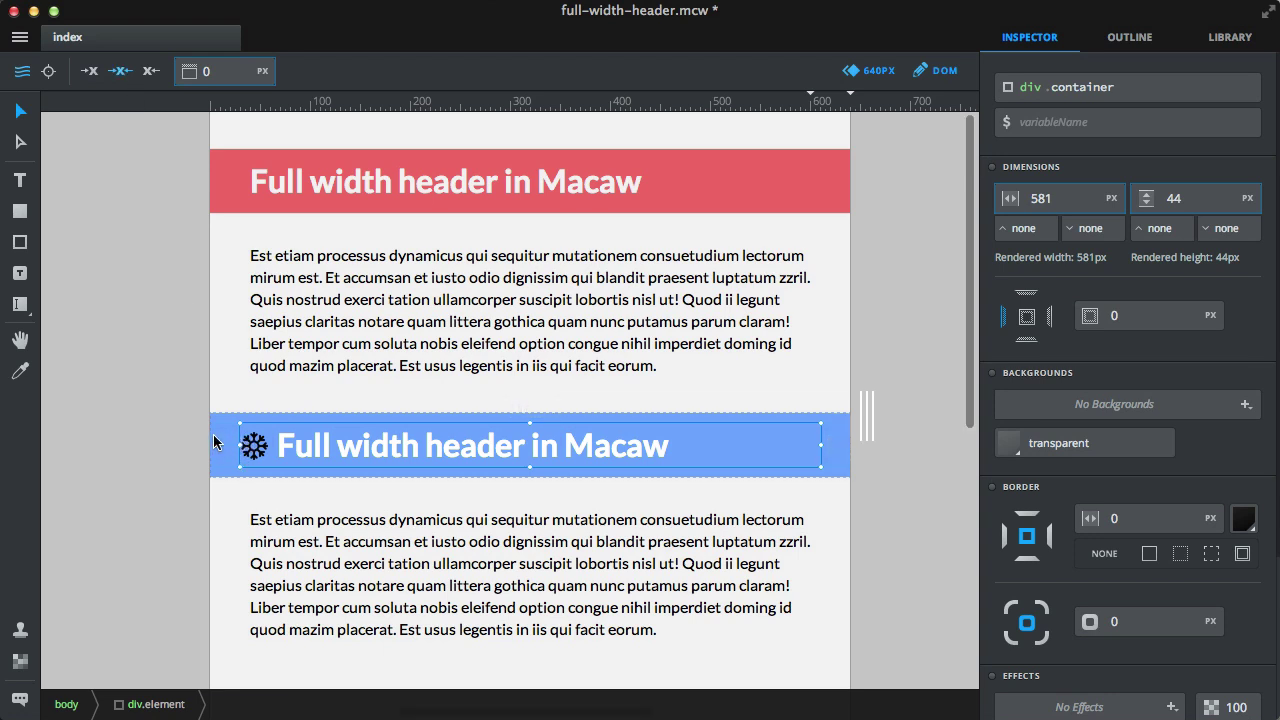
click(1042, 198)
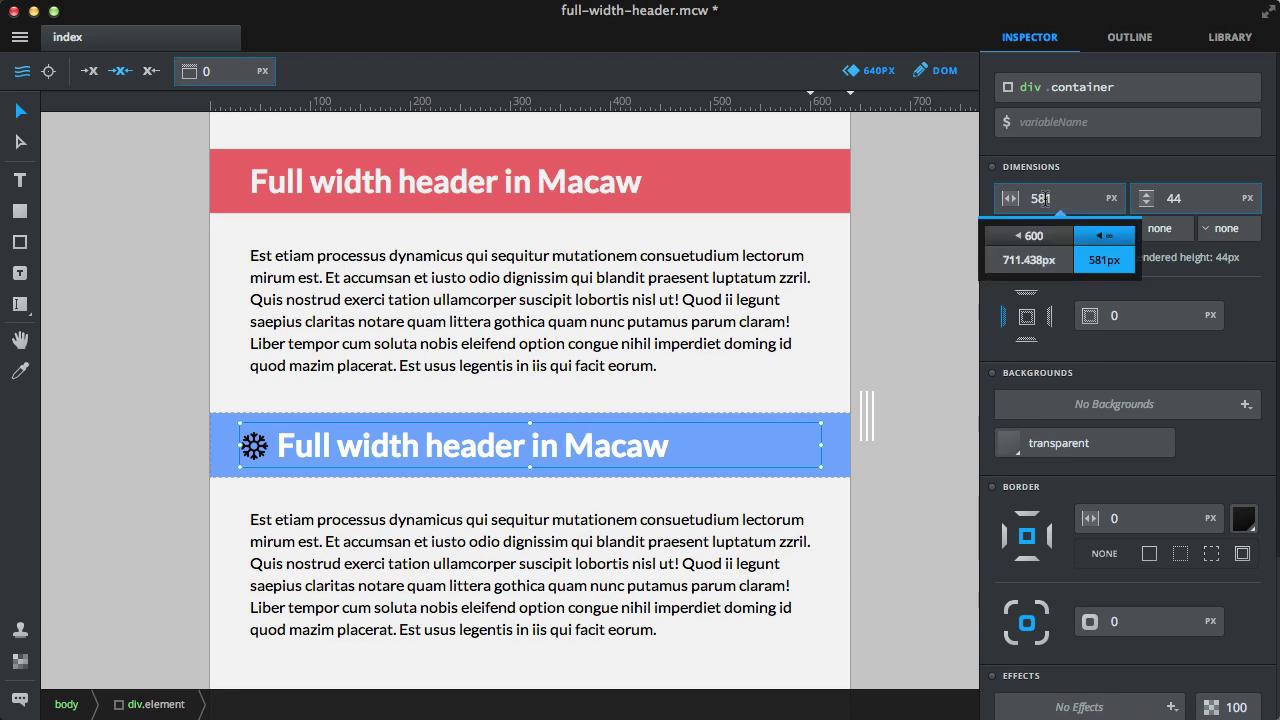
click(1042, 198)
text(600)
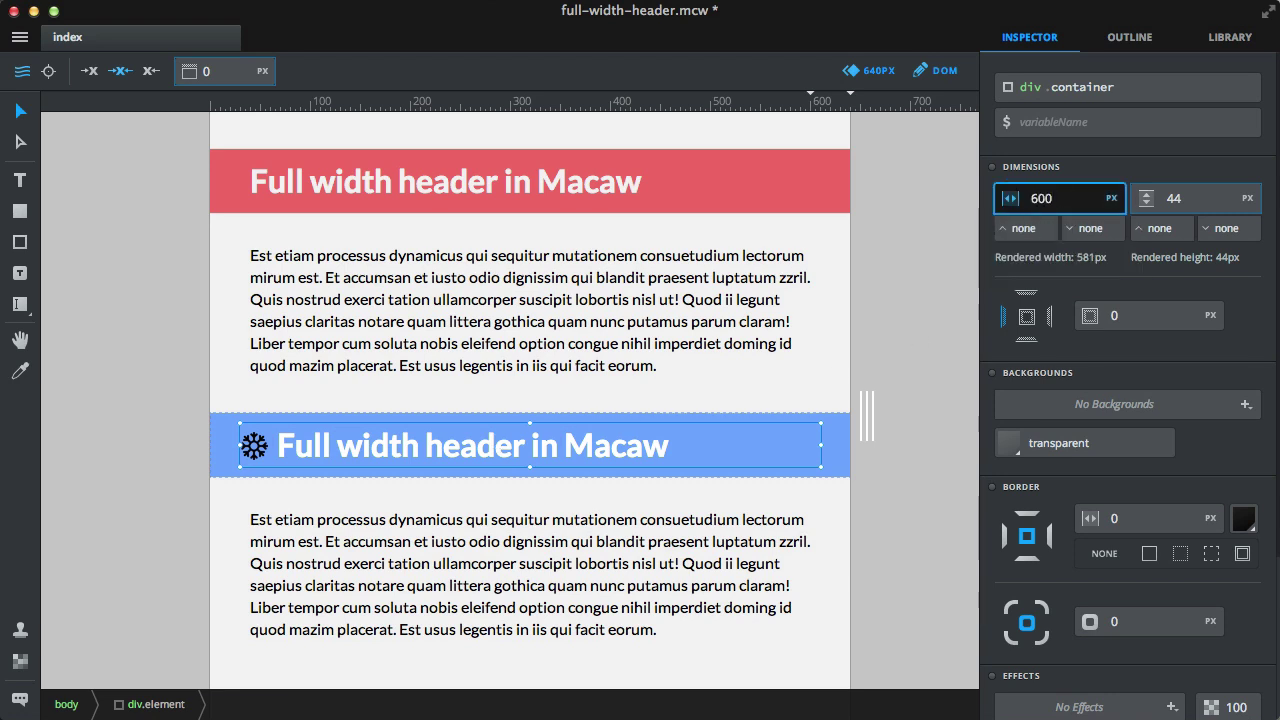
key(Return)
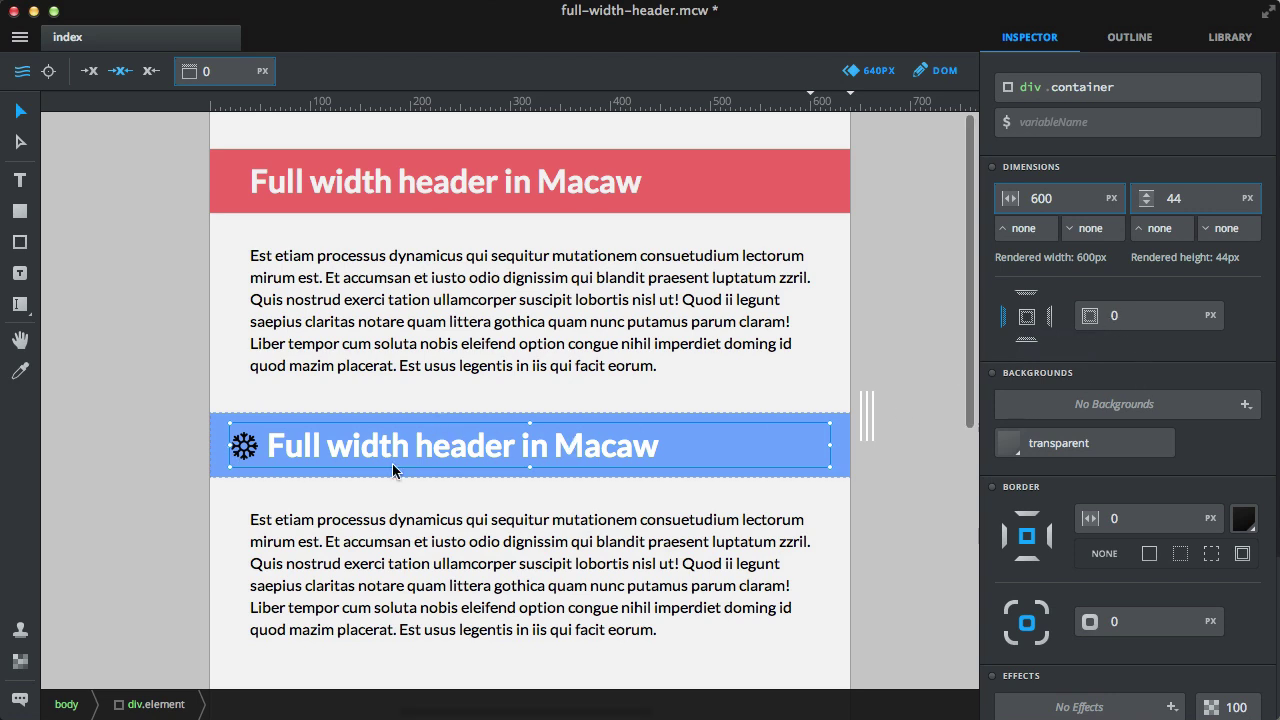
click(1132, 317)
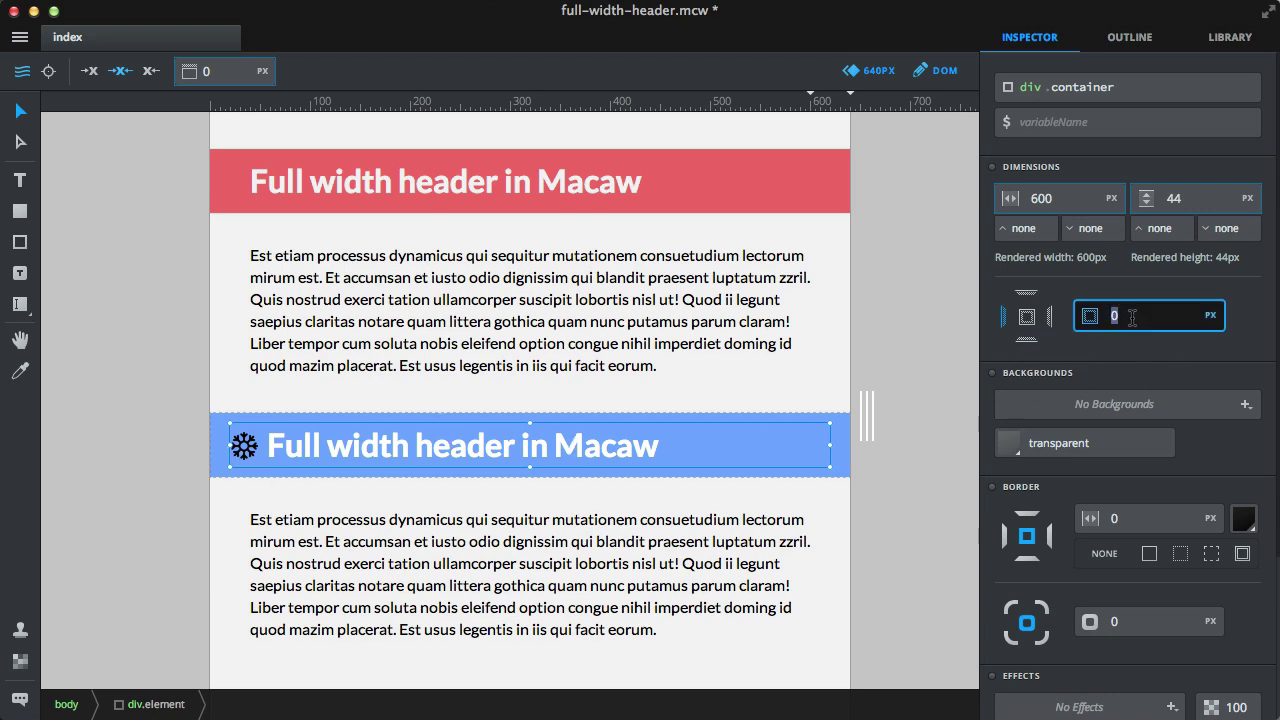
text(20)
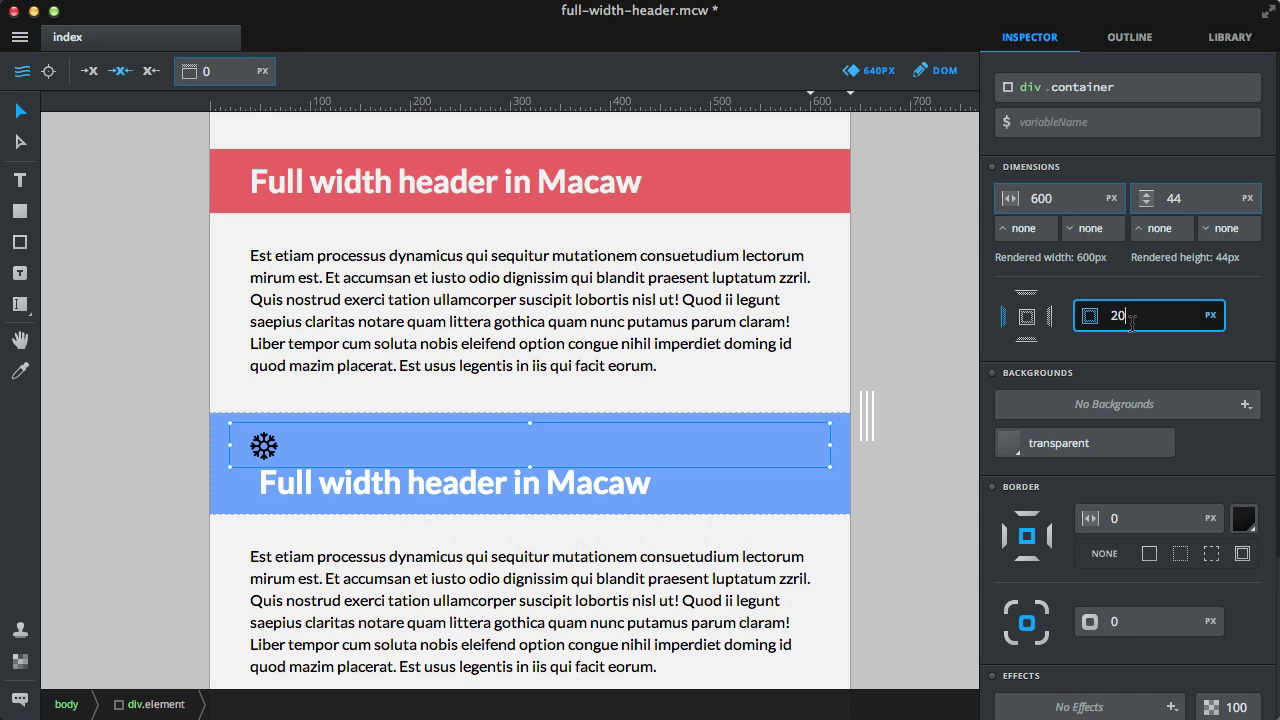
key(Return)
key(Escape)
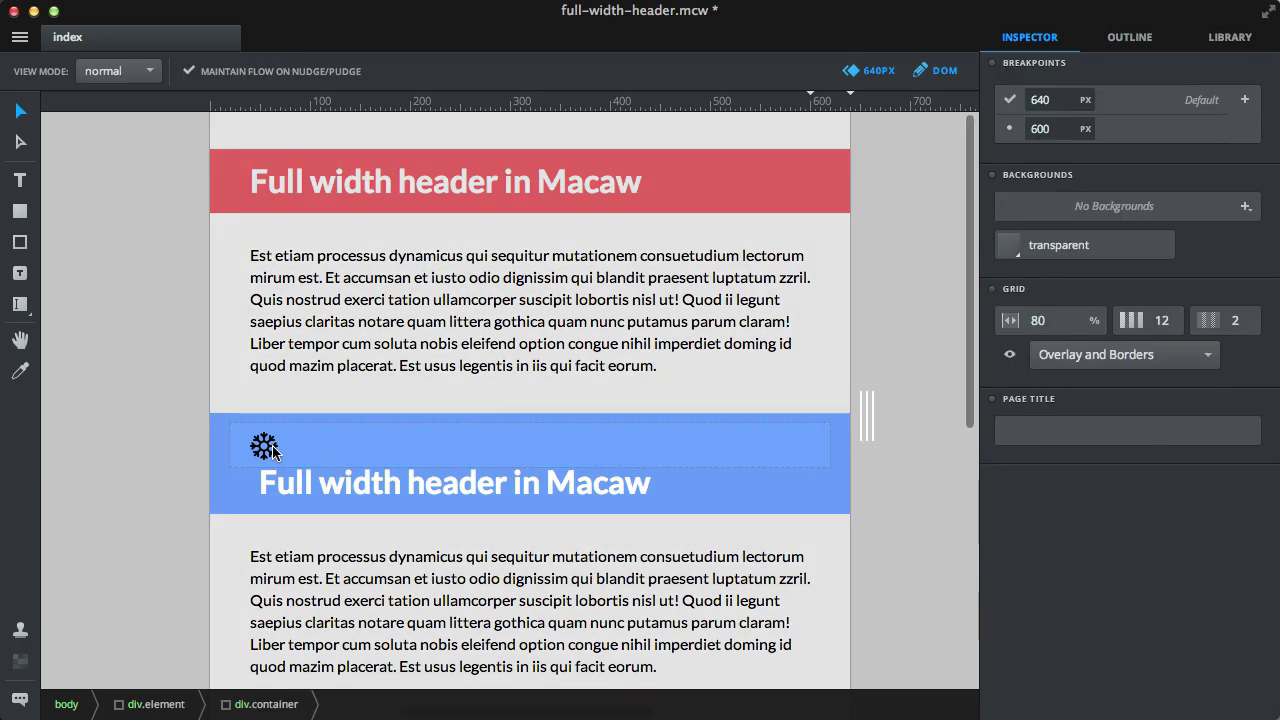
- Move the title up beside the snowflake and widen it to 543px to fill the row
click(276, 485)
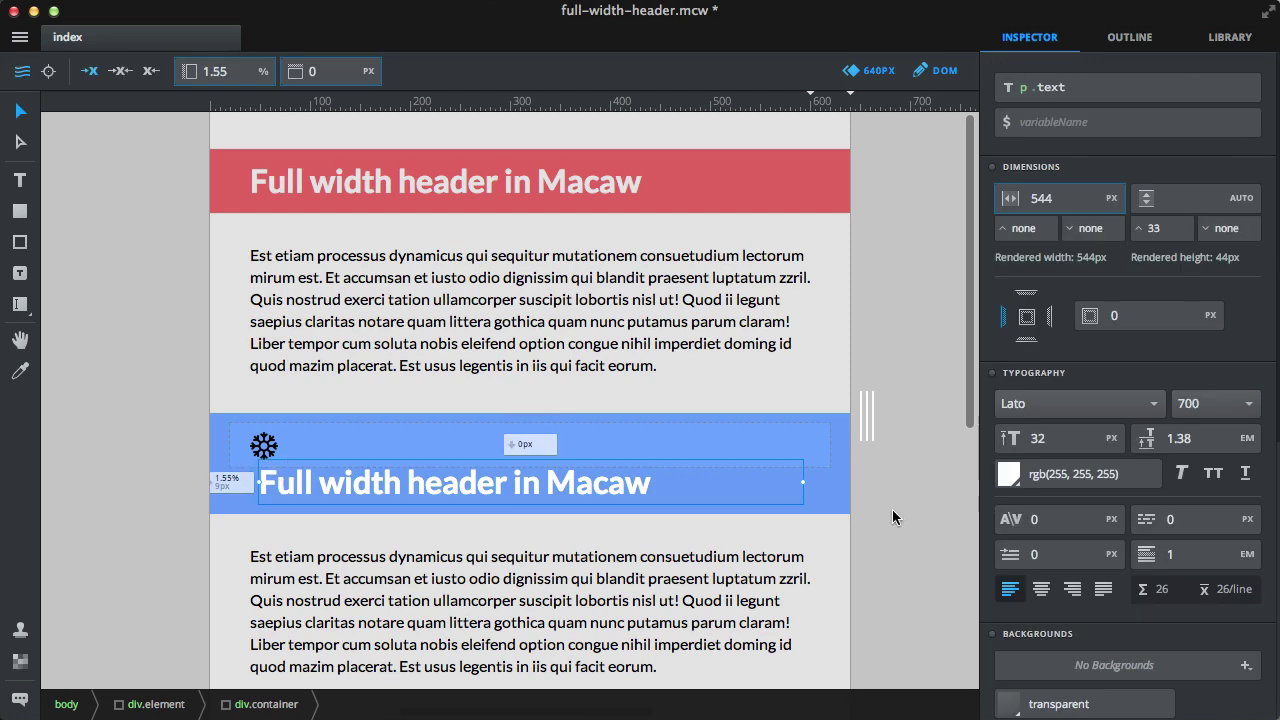
drag(803, 481, 720, 482)
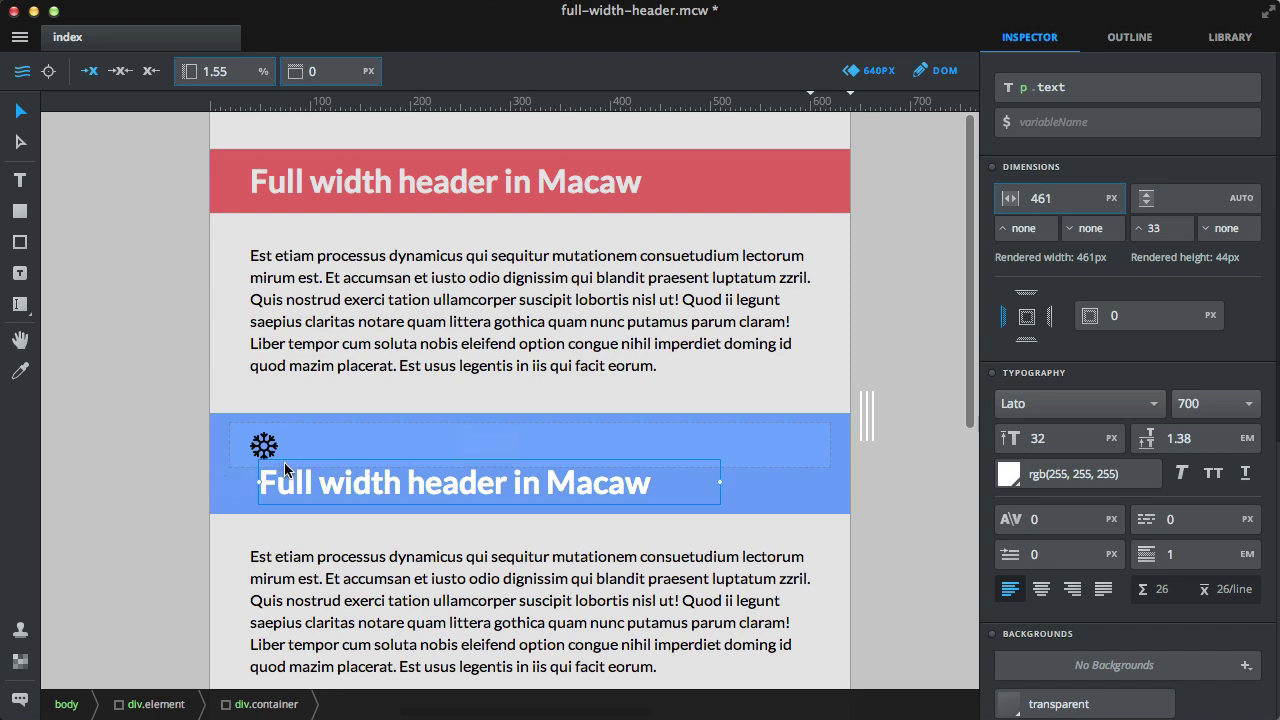
drag(284, 462, 312, 441)
click(193, 484)
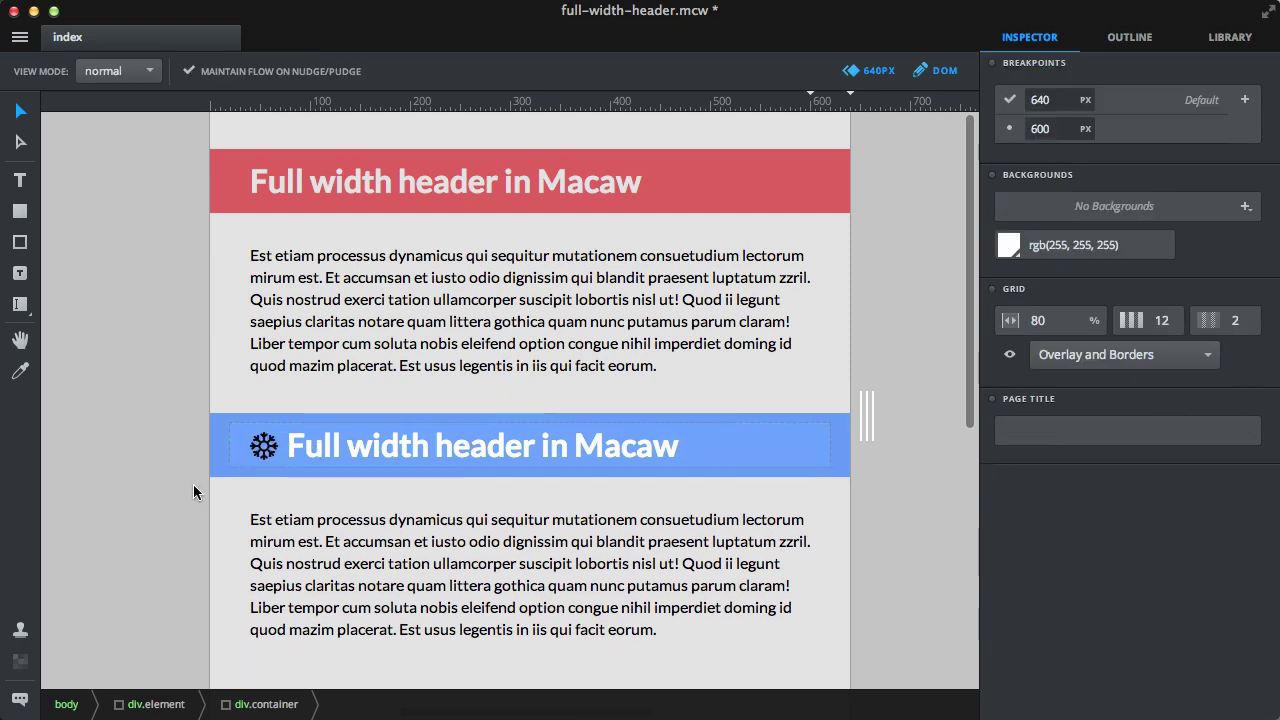
click(384, 445)
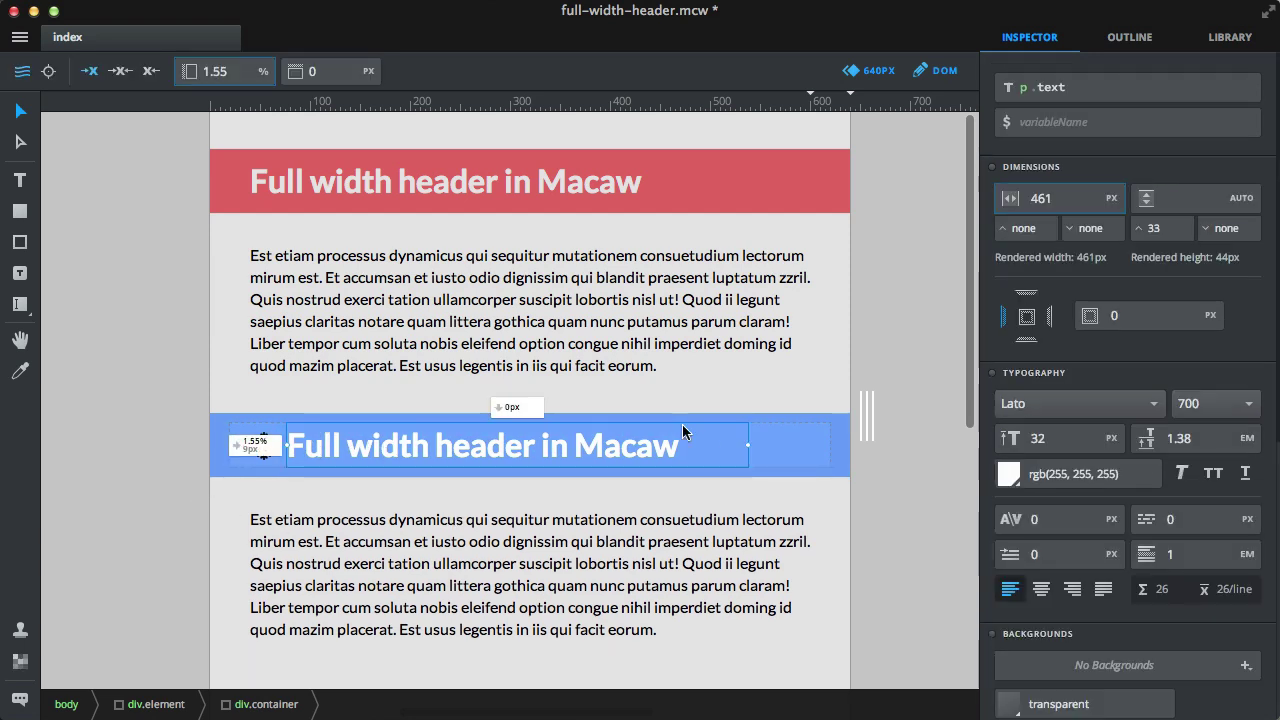
drag(749, 445, 830, 446)
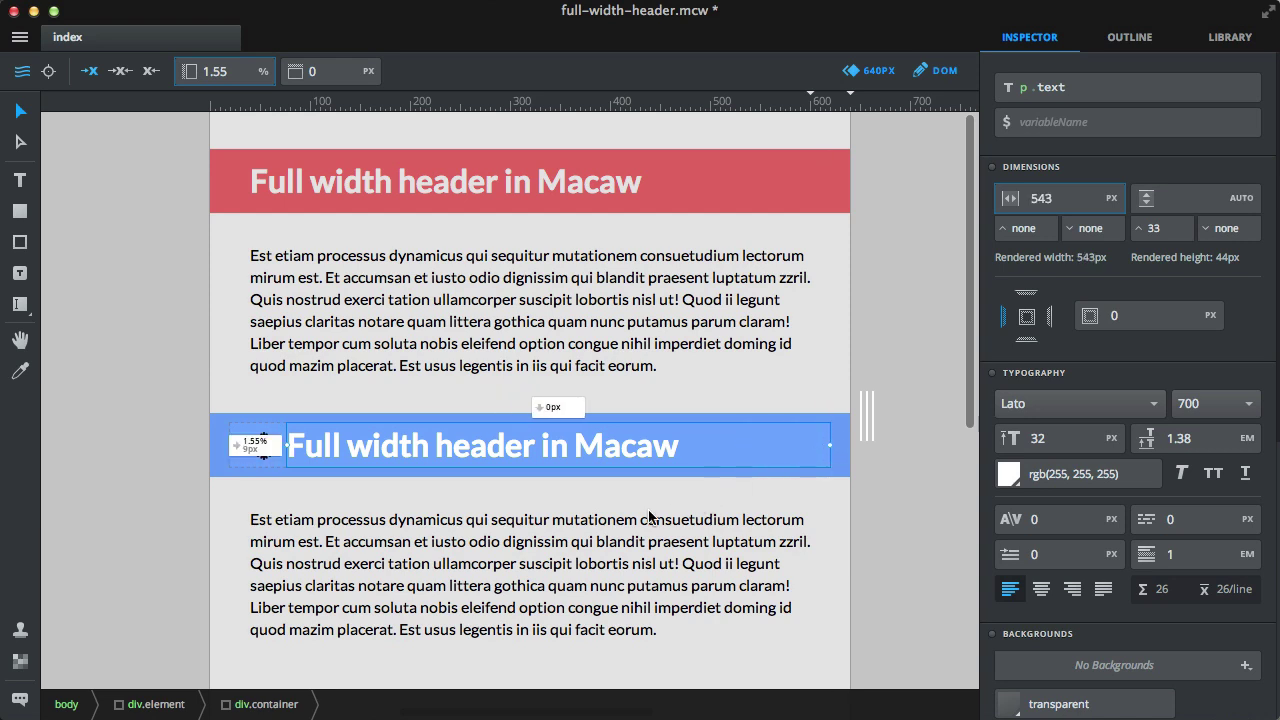
click(206, 523)
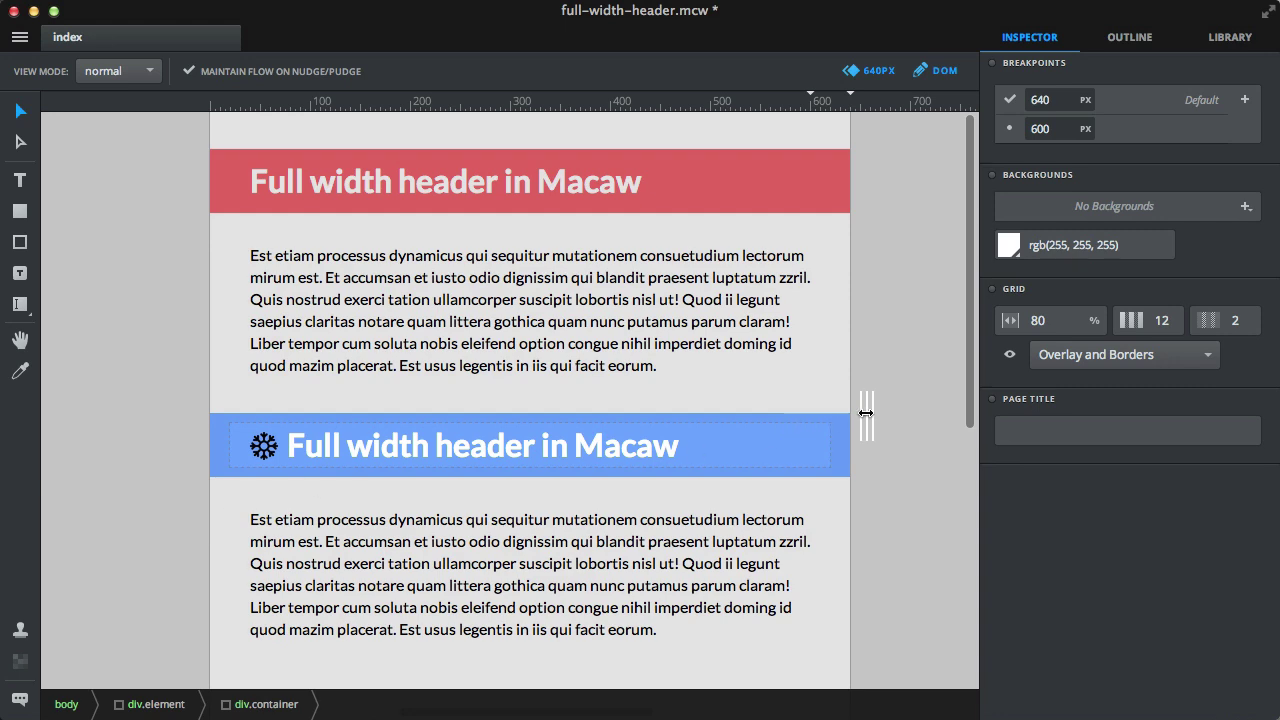
- Save the document and open a live preview of index.html
key(super)
key(super+s)
key(super+p)
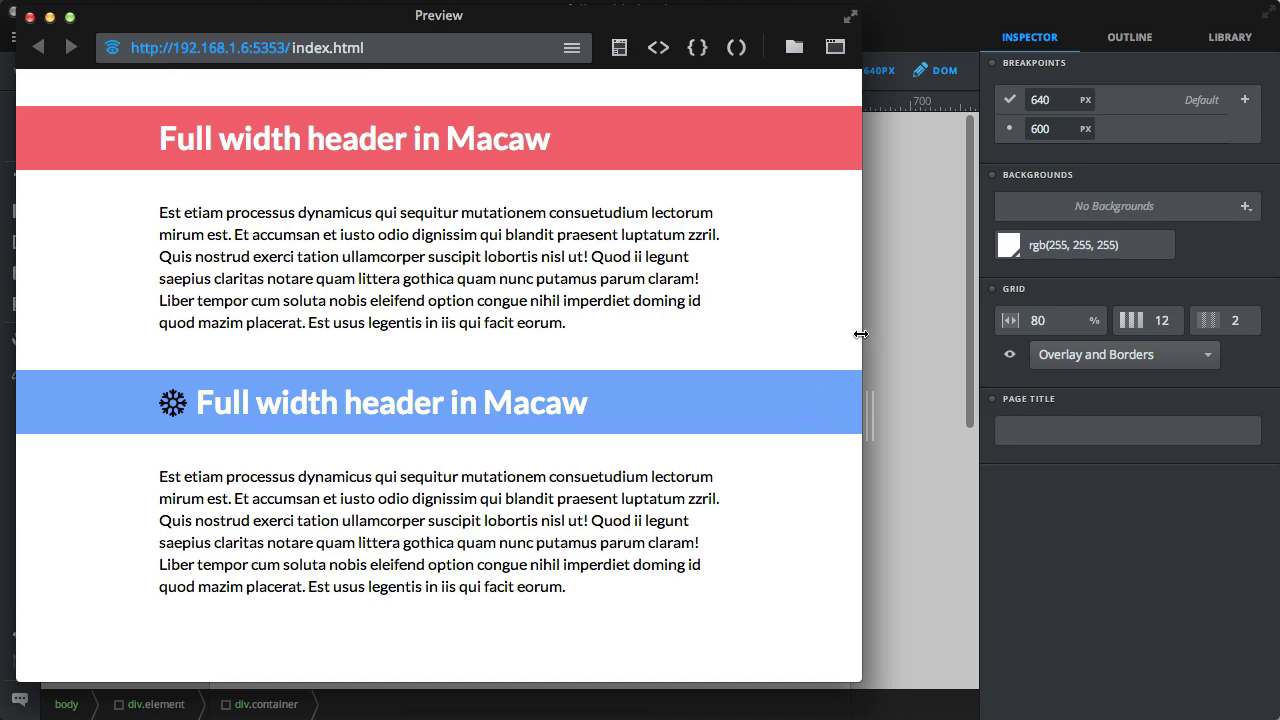
drag(862, 332, 1016, 214)
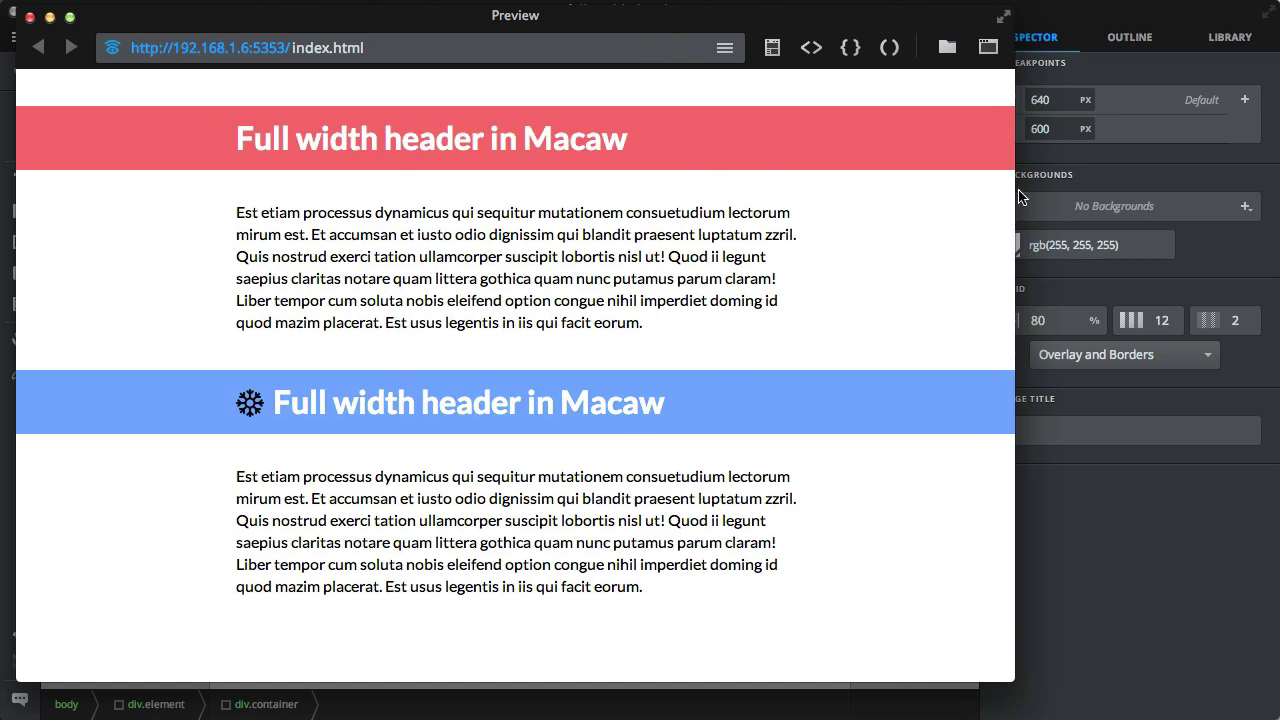
drag(1018, 191, 1036, 245)
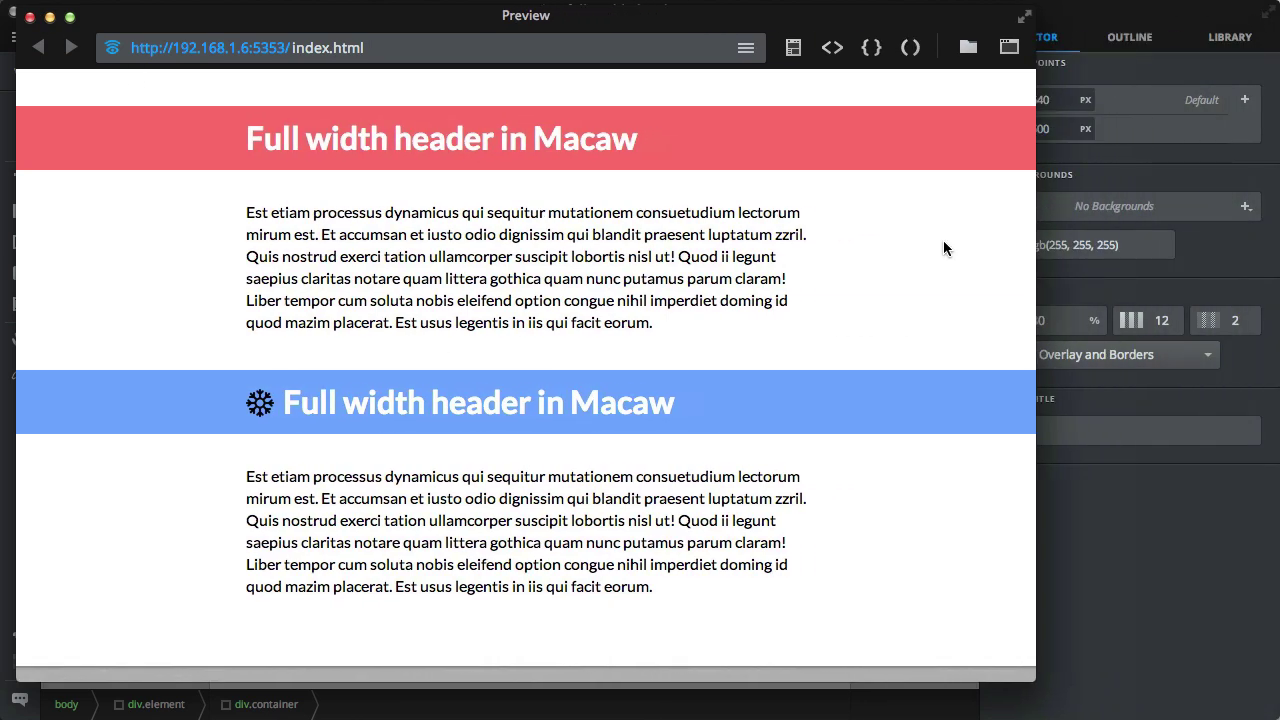
click(30, 17)
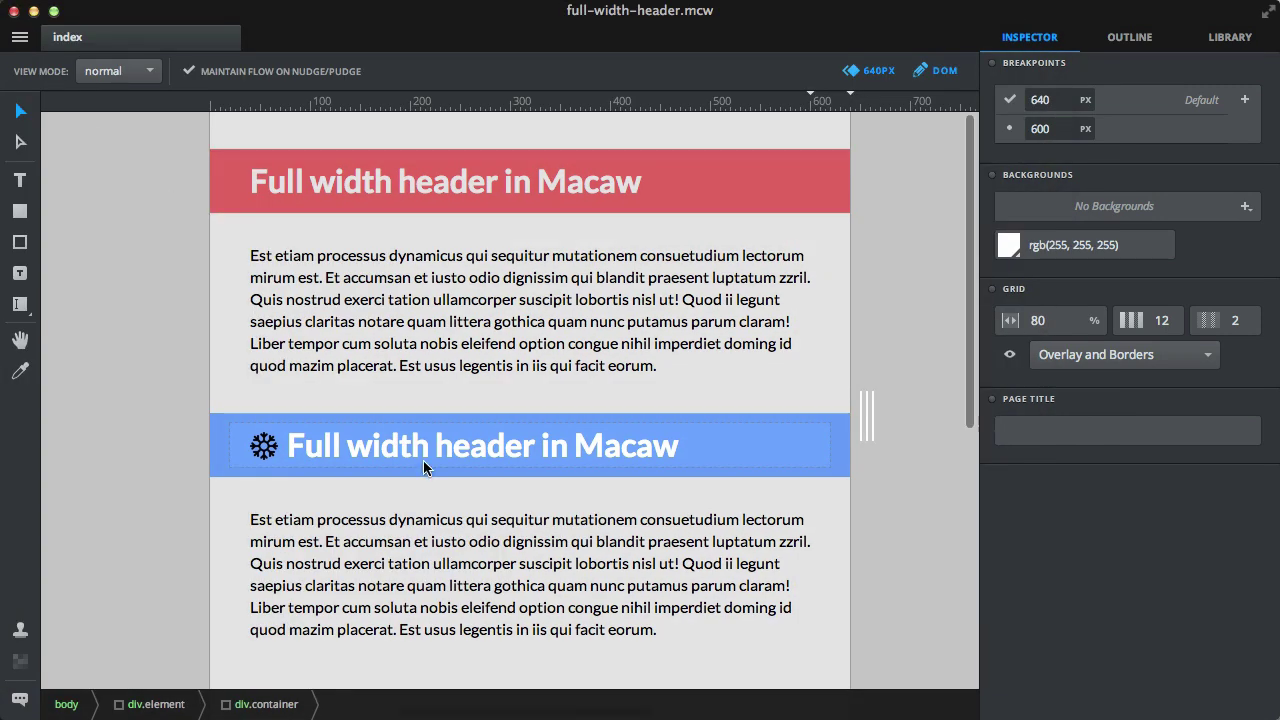
- Inspect the blue header and its container, then narrow the canvas to the 600px breakpoint
click(426, 391)
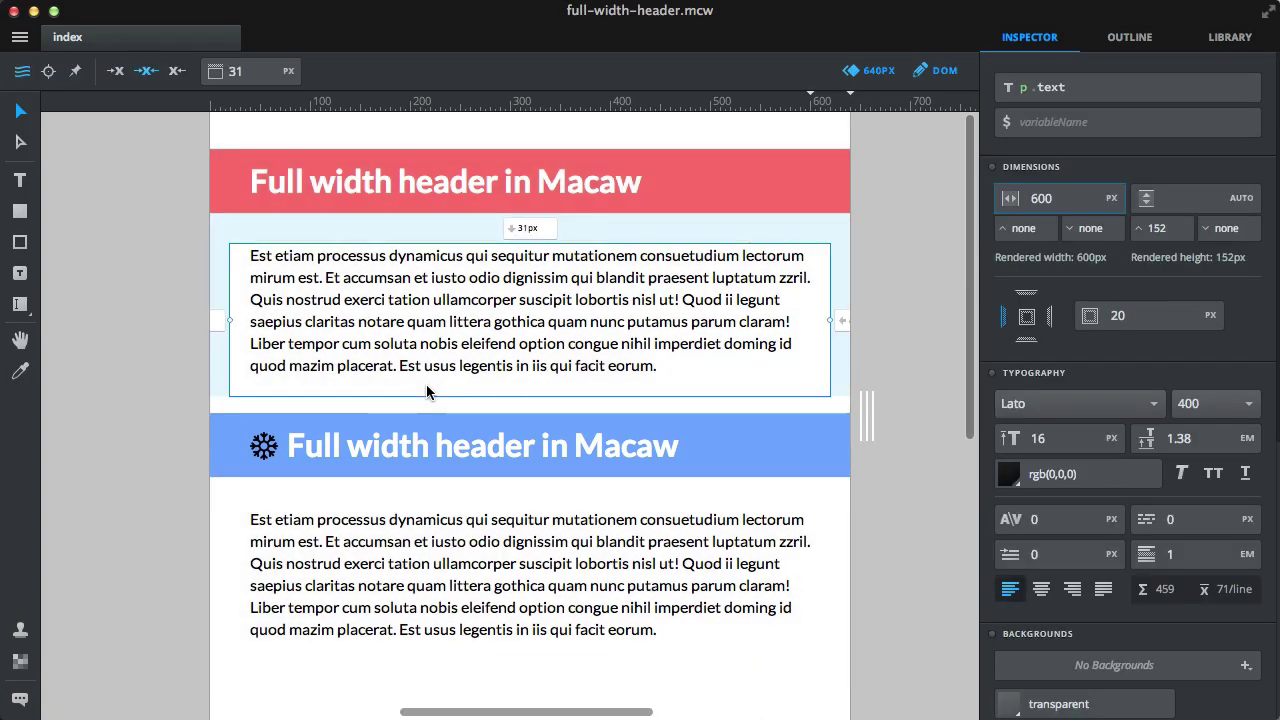
click(289, 481)
click(273, 451)
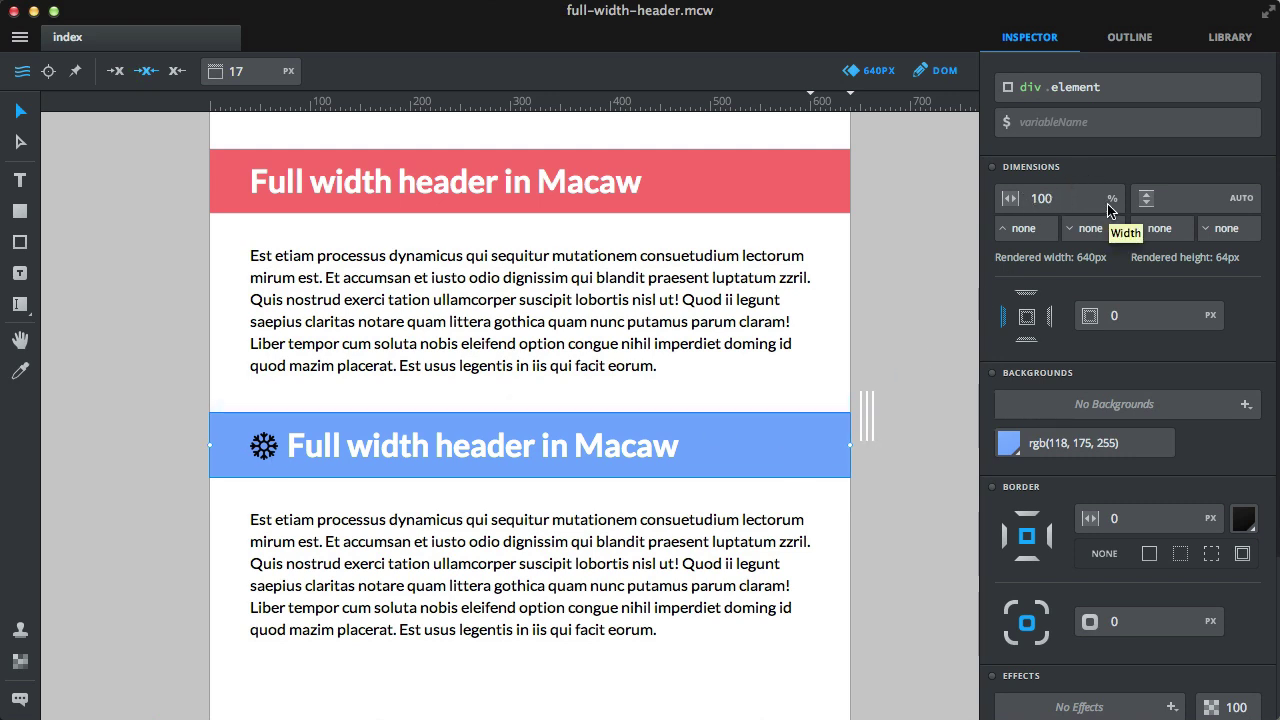
key(Escape)
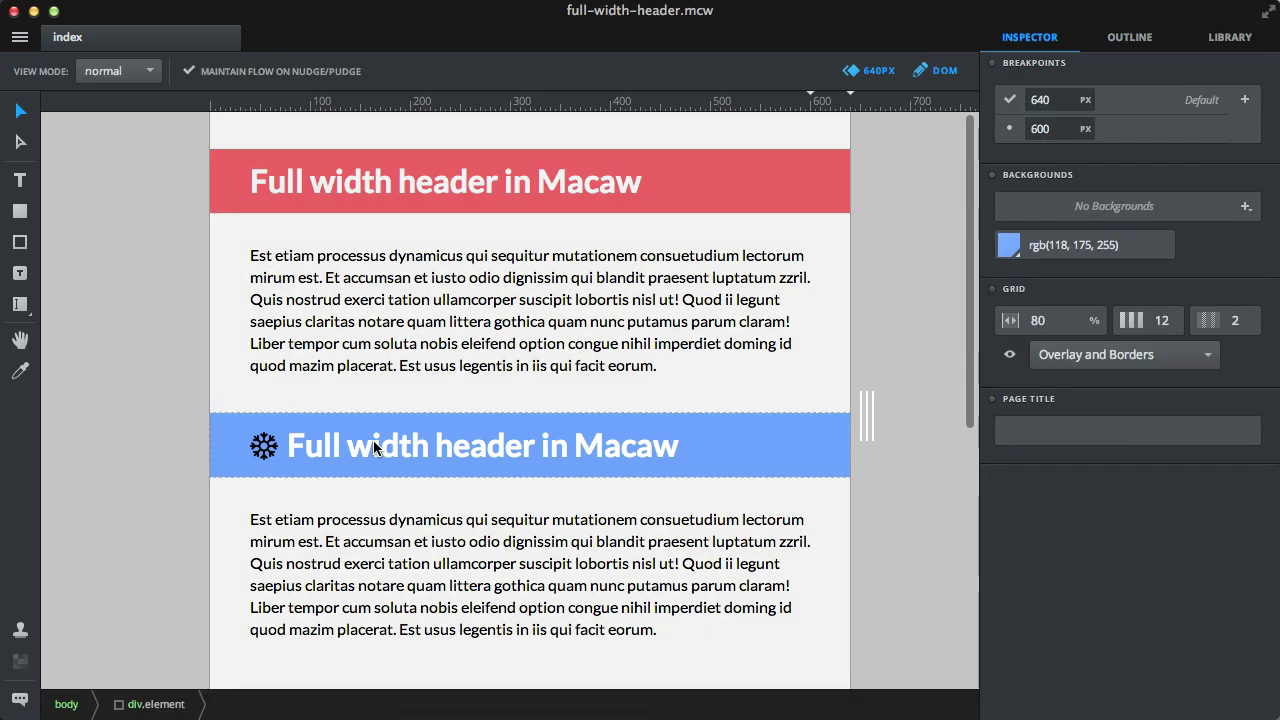
click(376, 448)
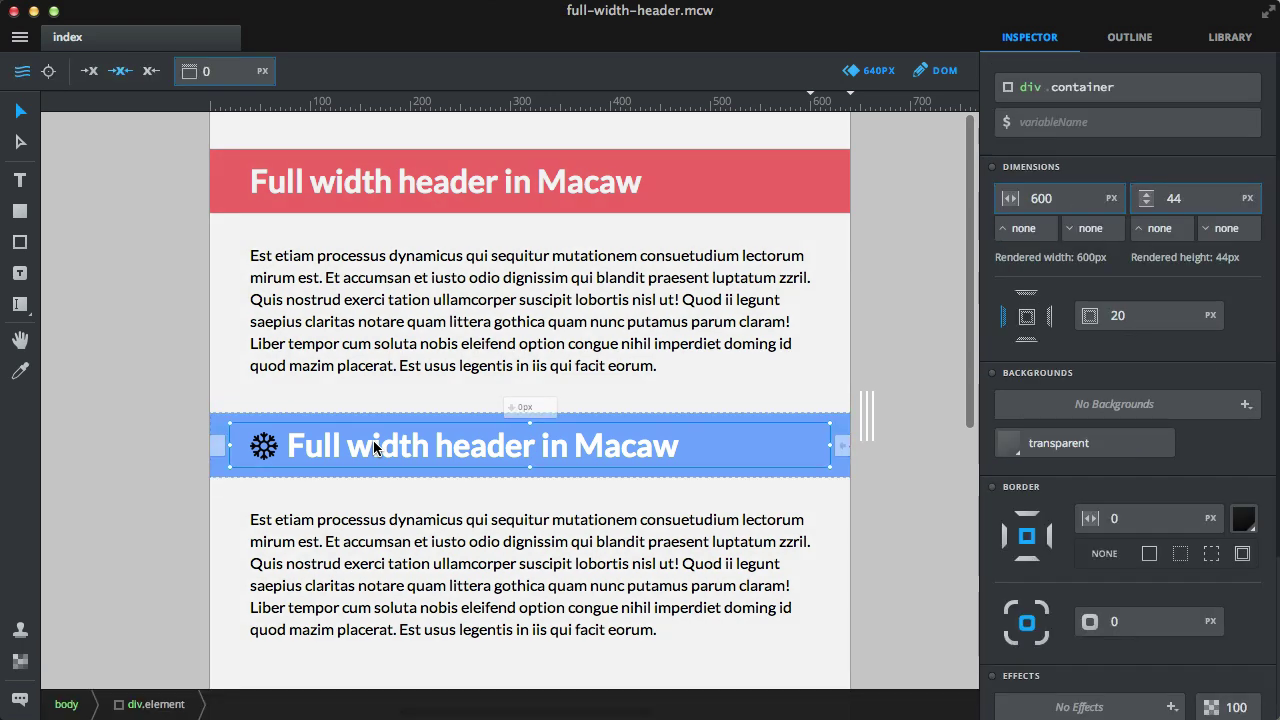
mouse_move(1065, 200)
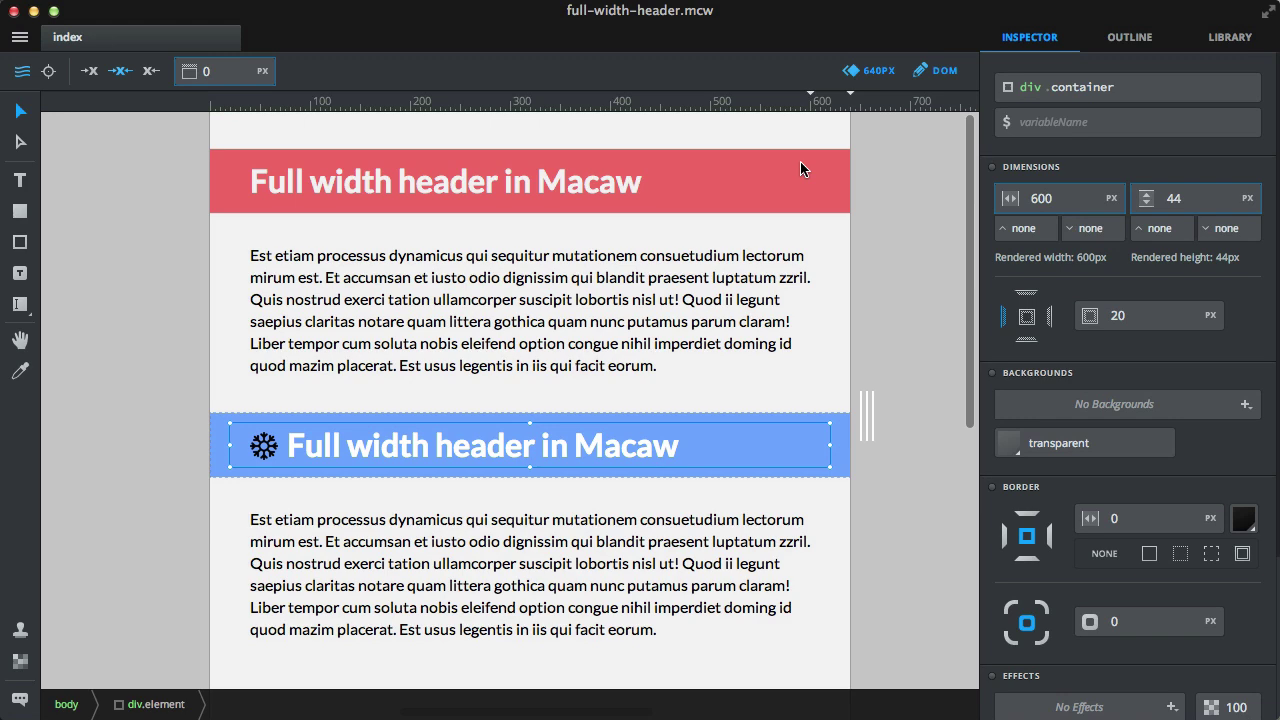
key(shift+super+a)
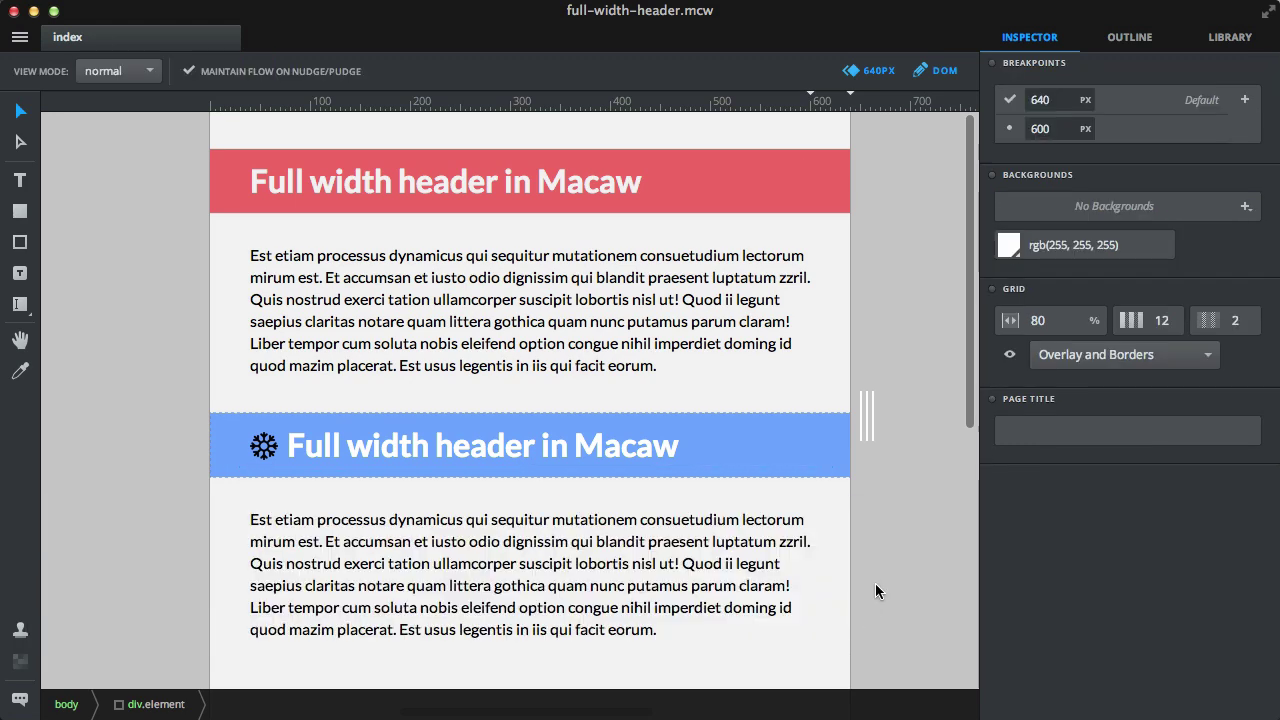
drag(868, 421, 829, 422)
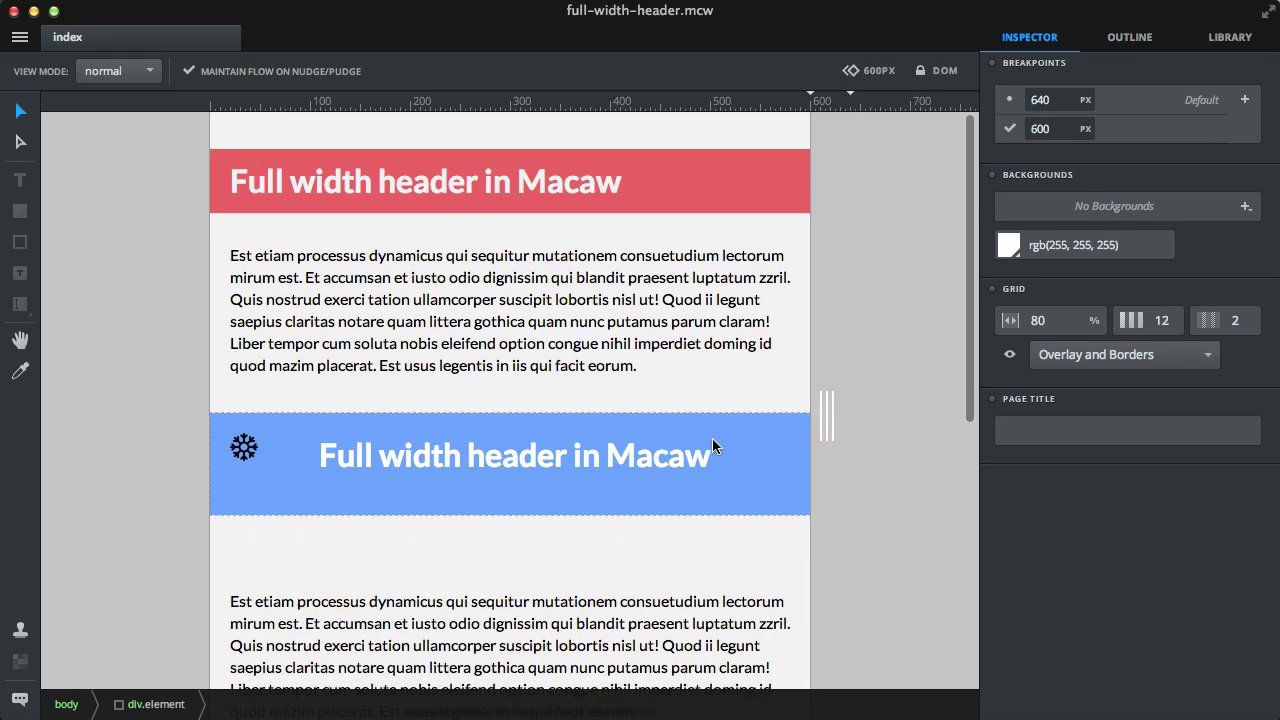
- Set the blue header's inner container width to 100%
click(504, 456)
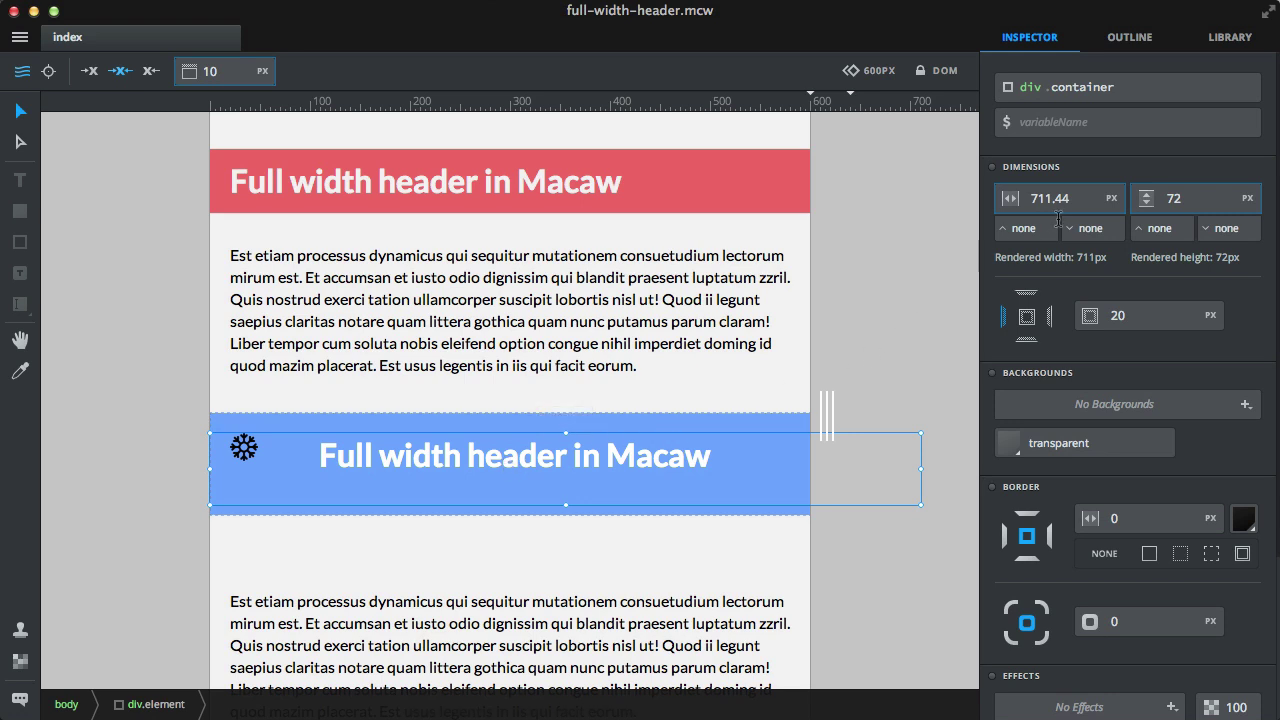
mouse_move(1058, 205)
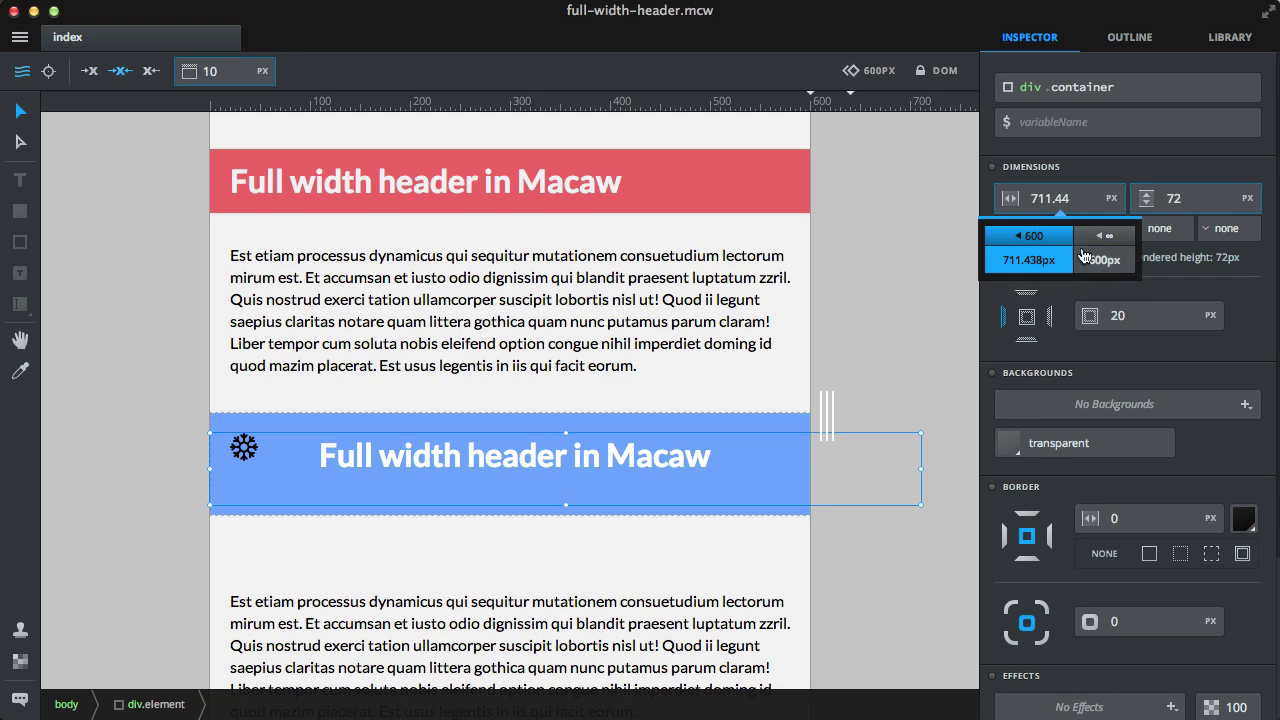
click(1110, 199)
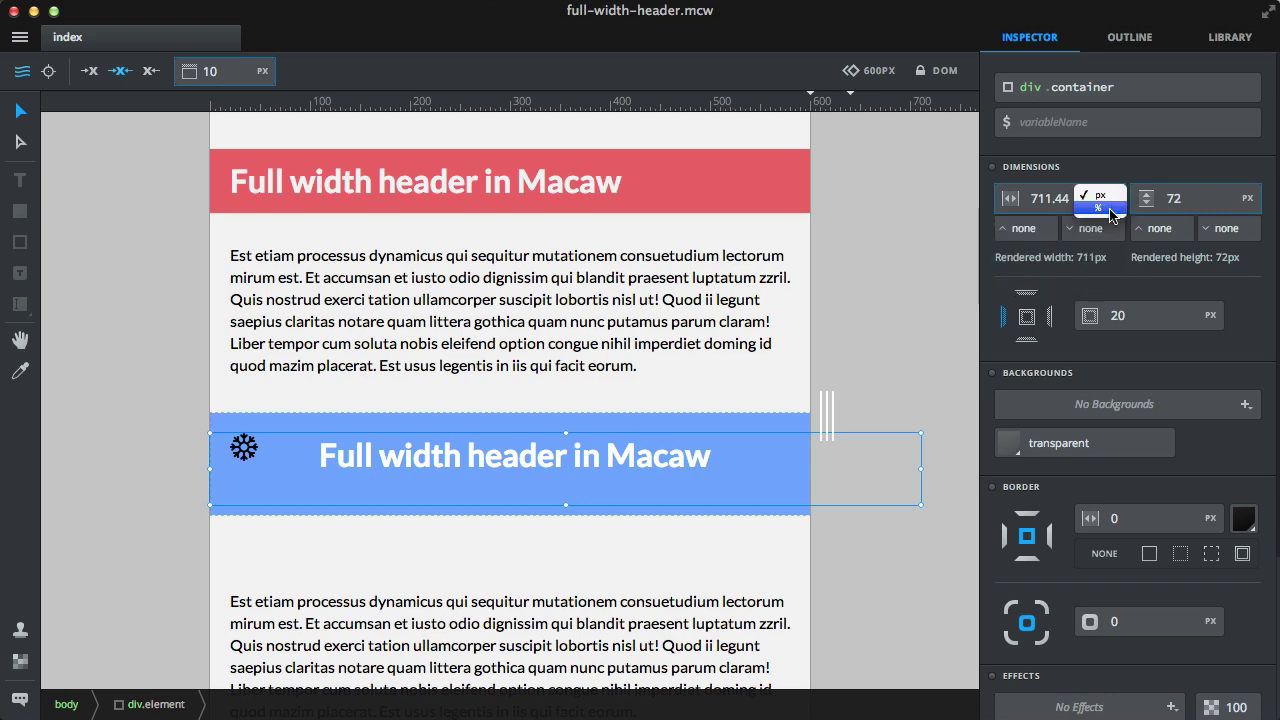
click(1099, 208)
click(1075, 200)
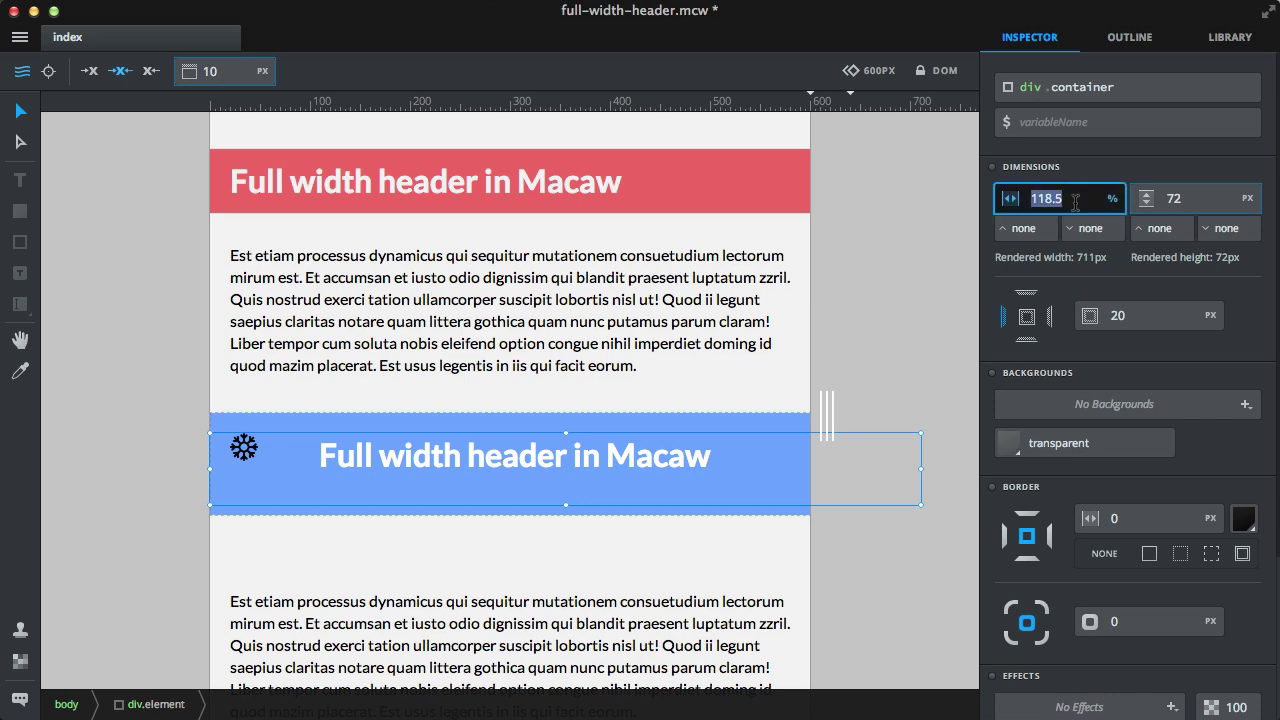
text(100)
key(Return)
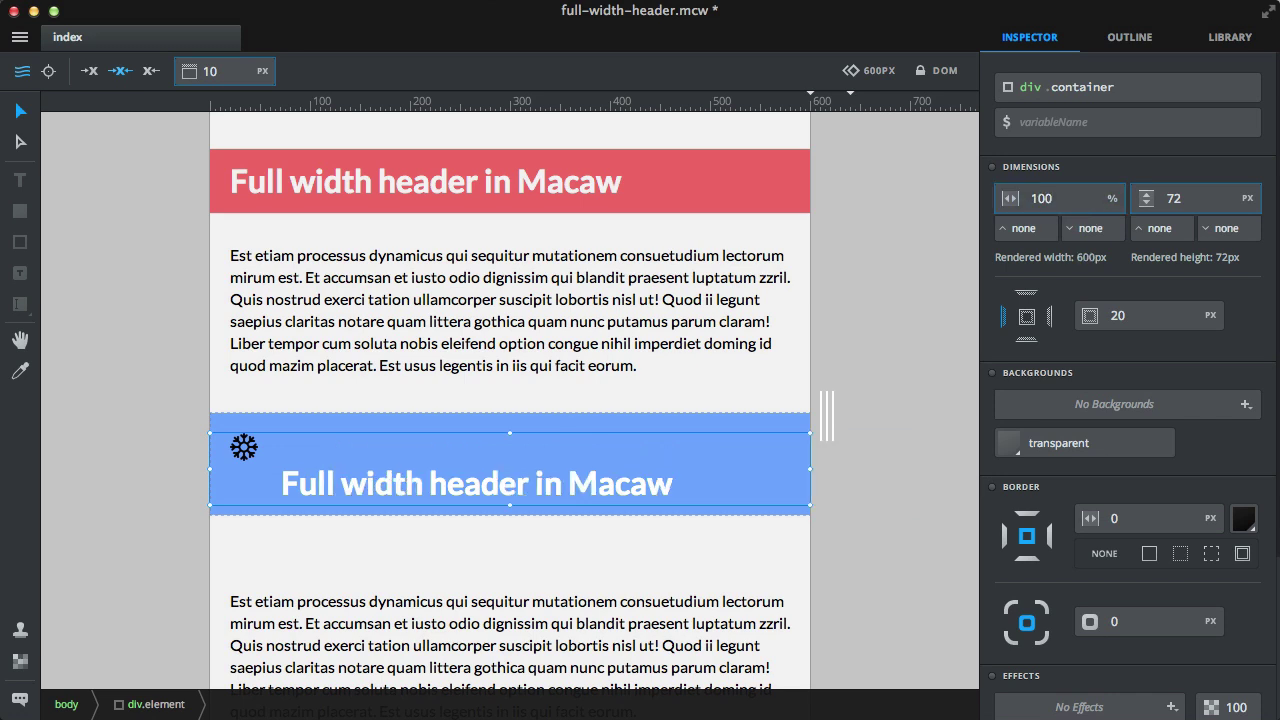
- Nudge the heading up beside the snowflake, leaving a 6px top margin
double_click(361, 490)
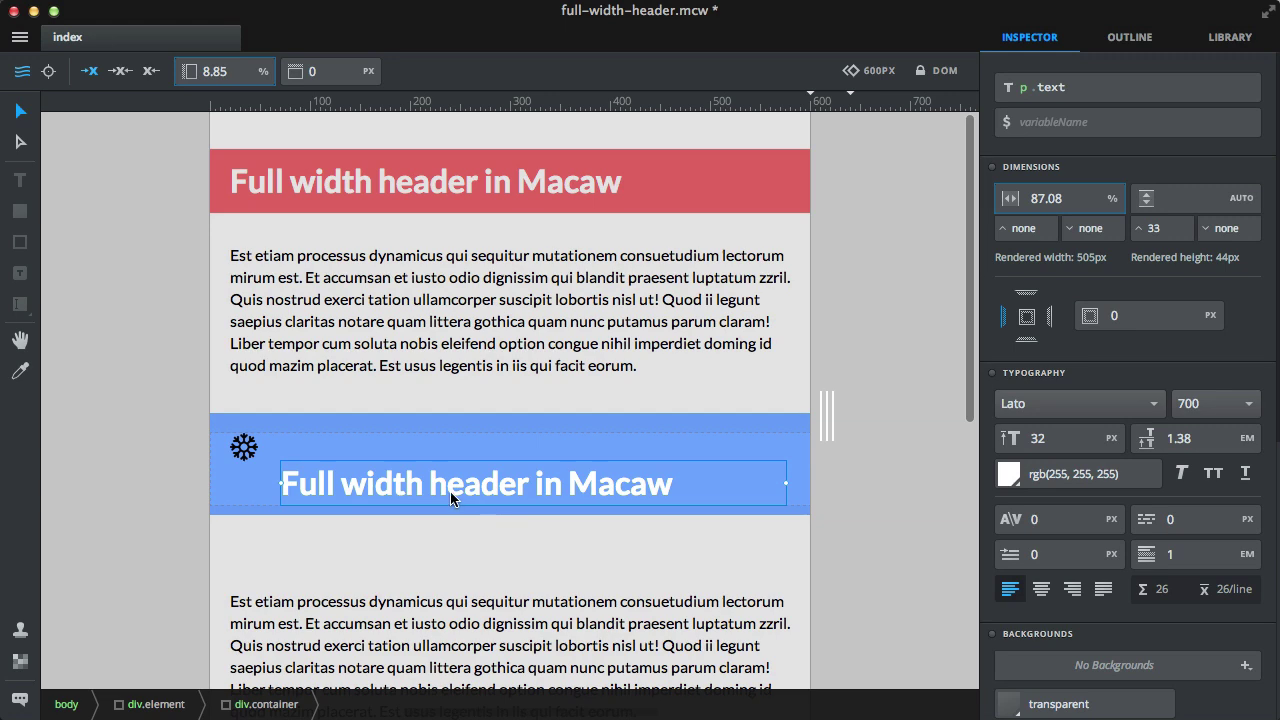
key(super+Up)
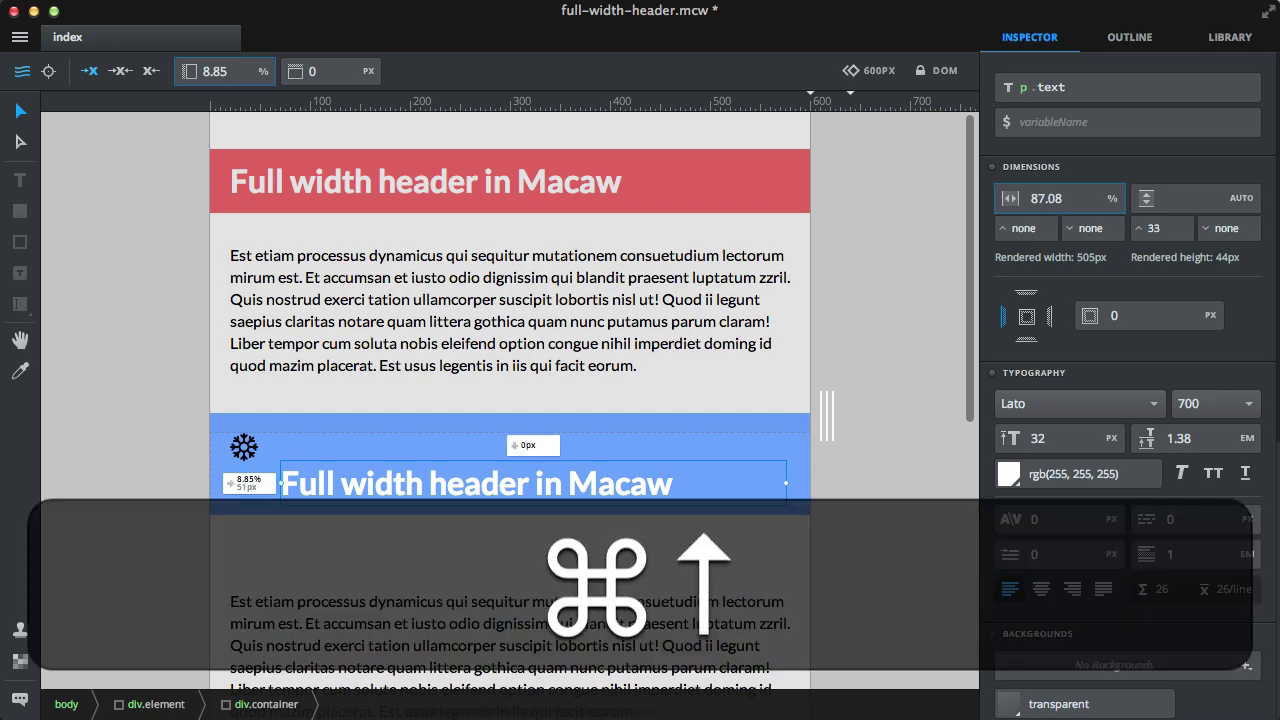
key(super+Up)
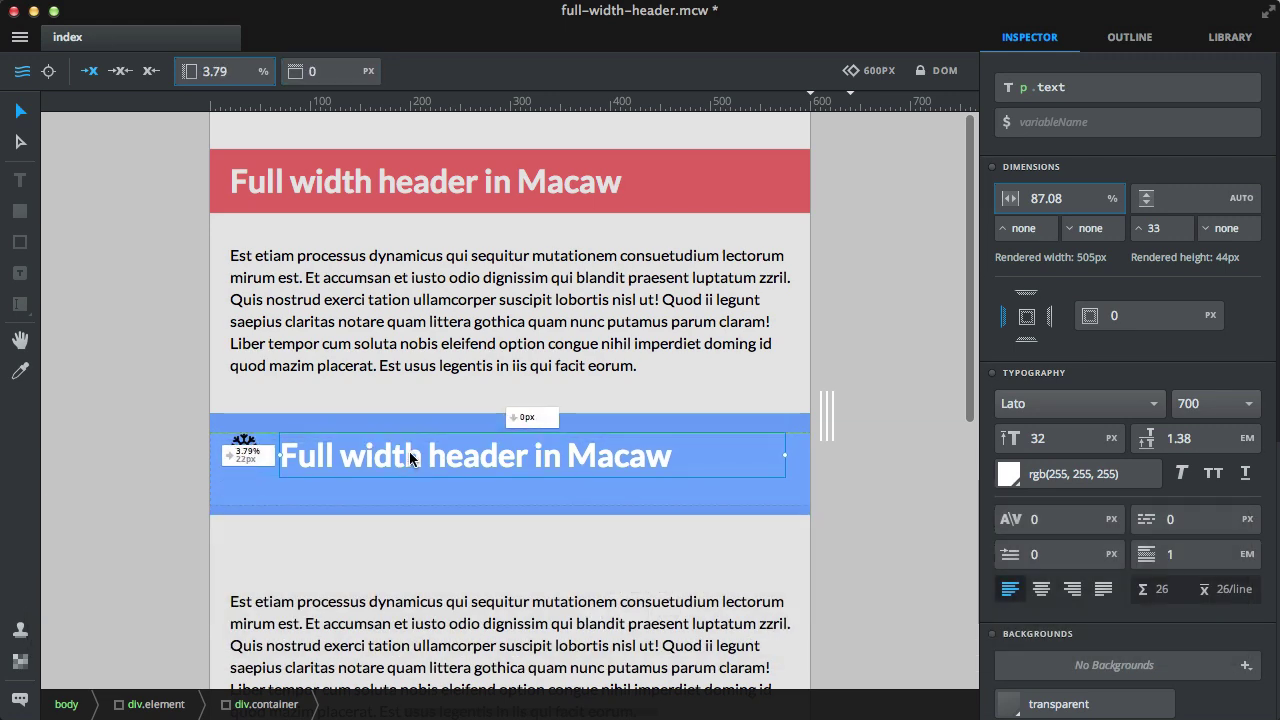
key(Up)
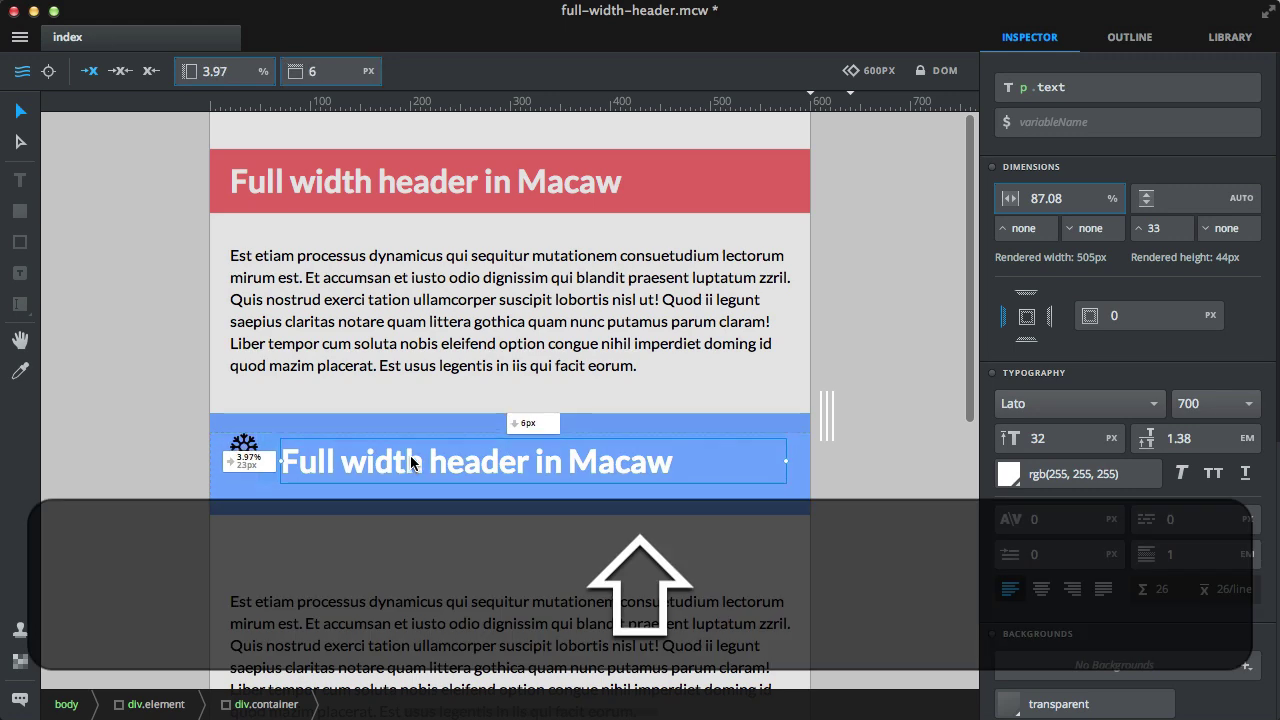
click(417, 522)
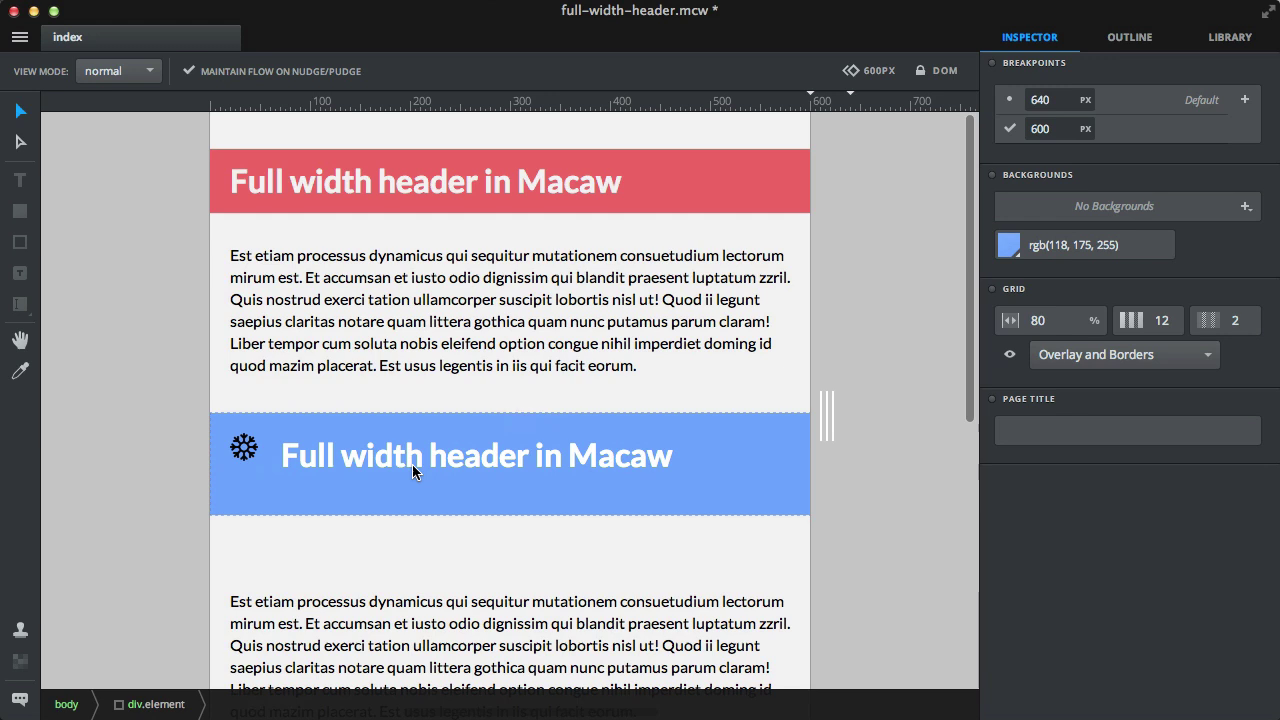
- Set the blue header's inner container height to auto
click(415, 472)
click(1165, 199)
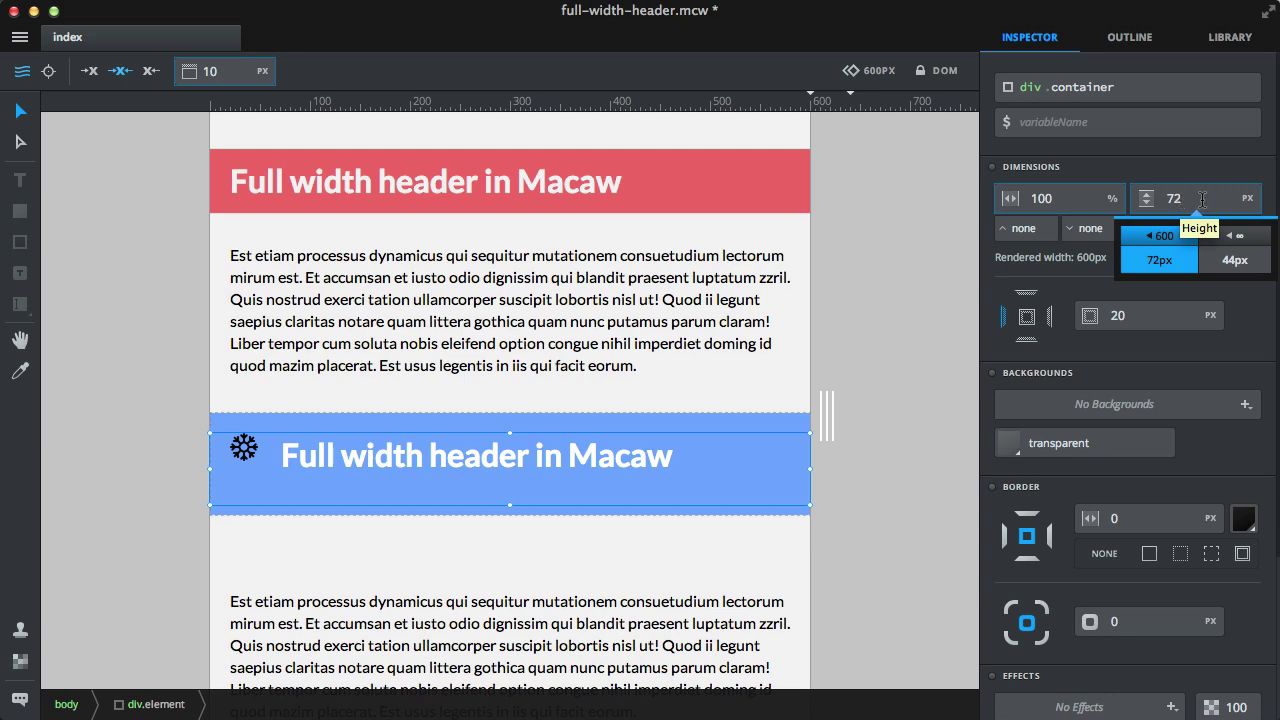
key(Return)
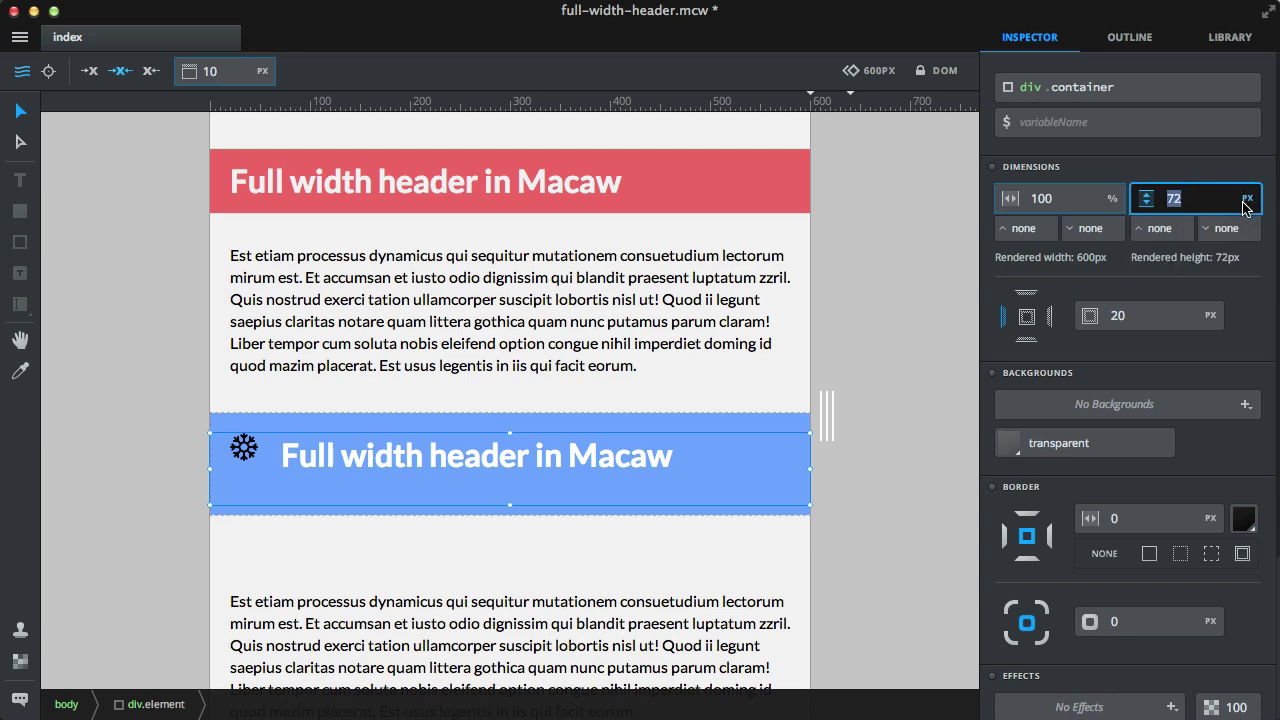
click(1211, 205)
click(1242, 205)
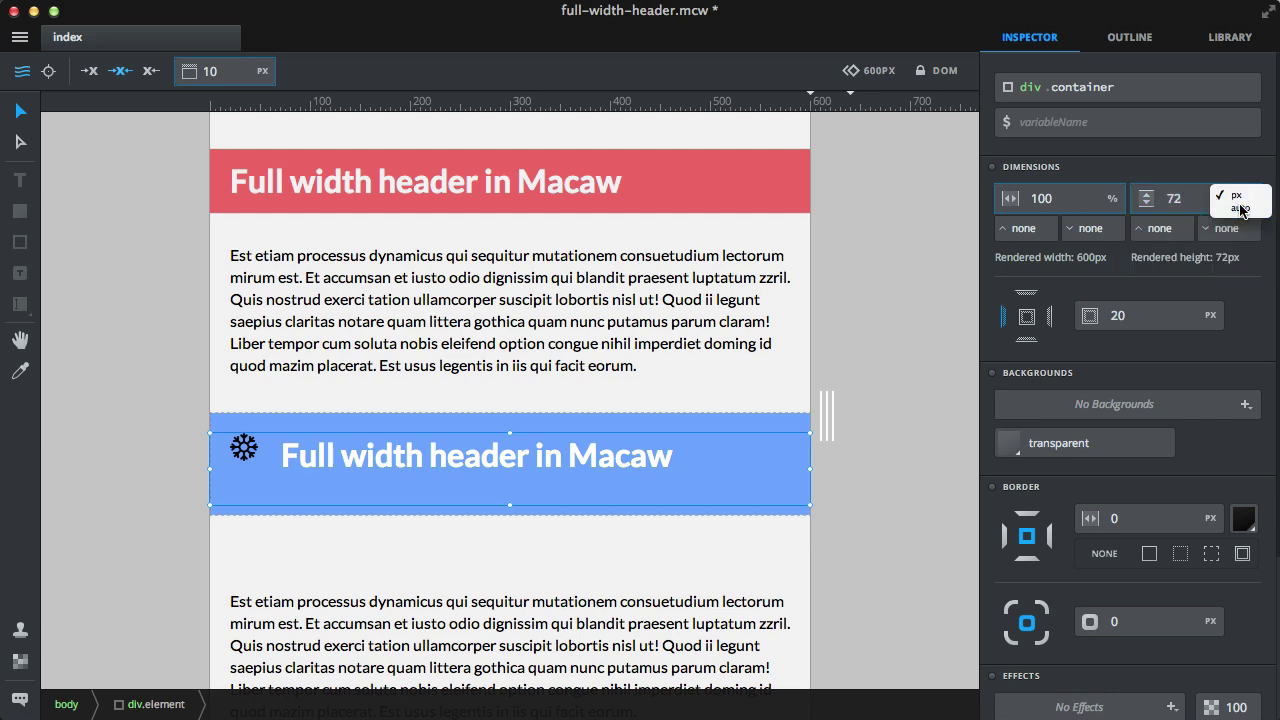
click(1240, 208)
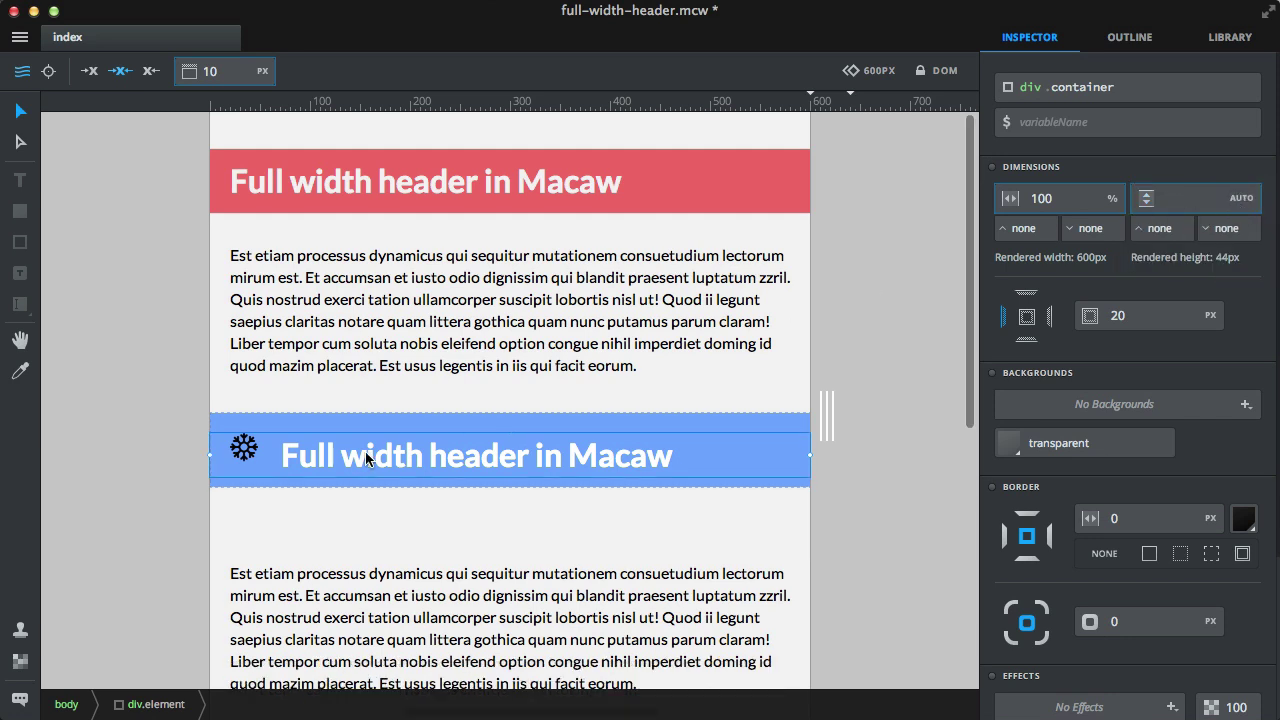
- Nudge the snowflake image down level with the heading
double_click(329, 457)
click(329, 457)
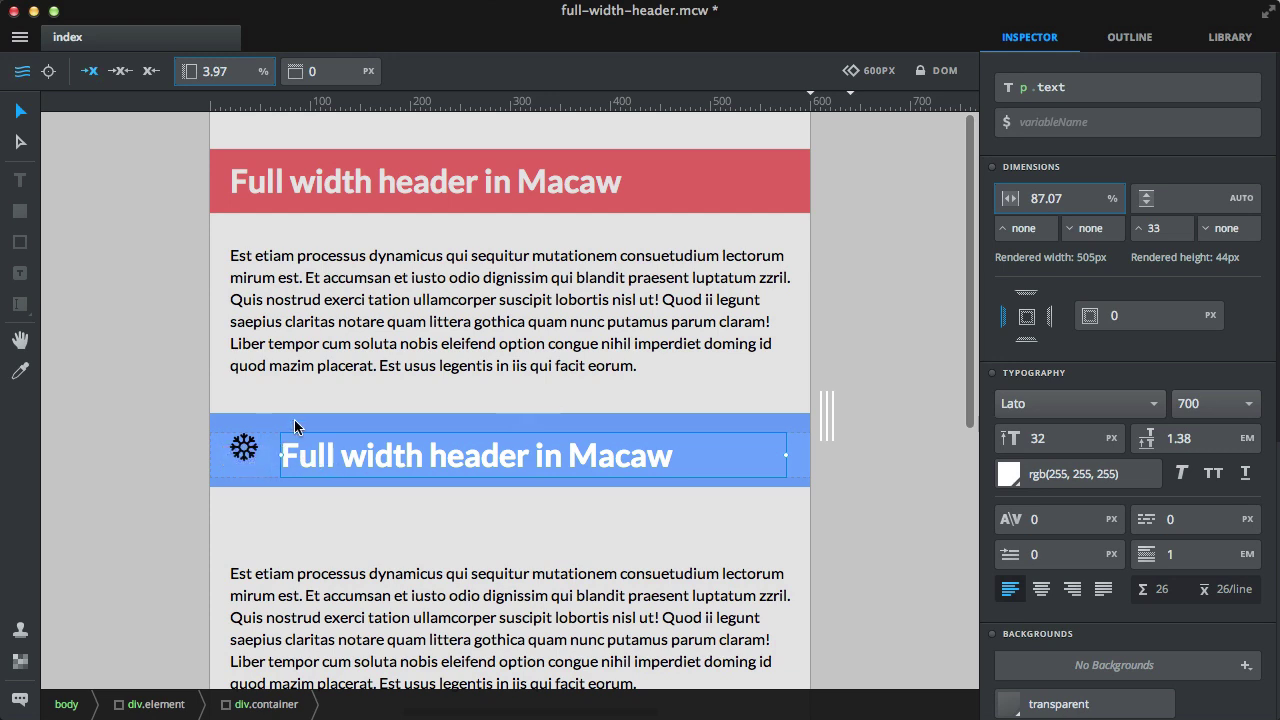
click(246, 449)
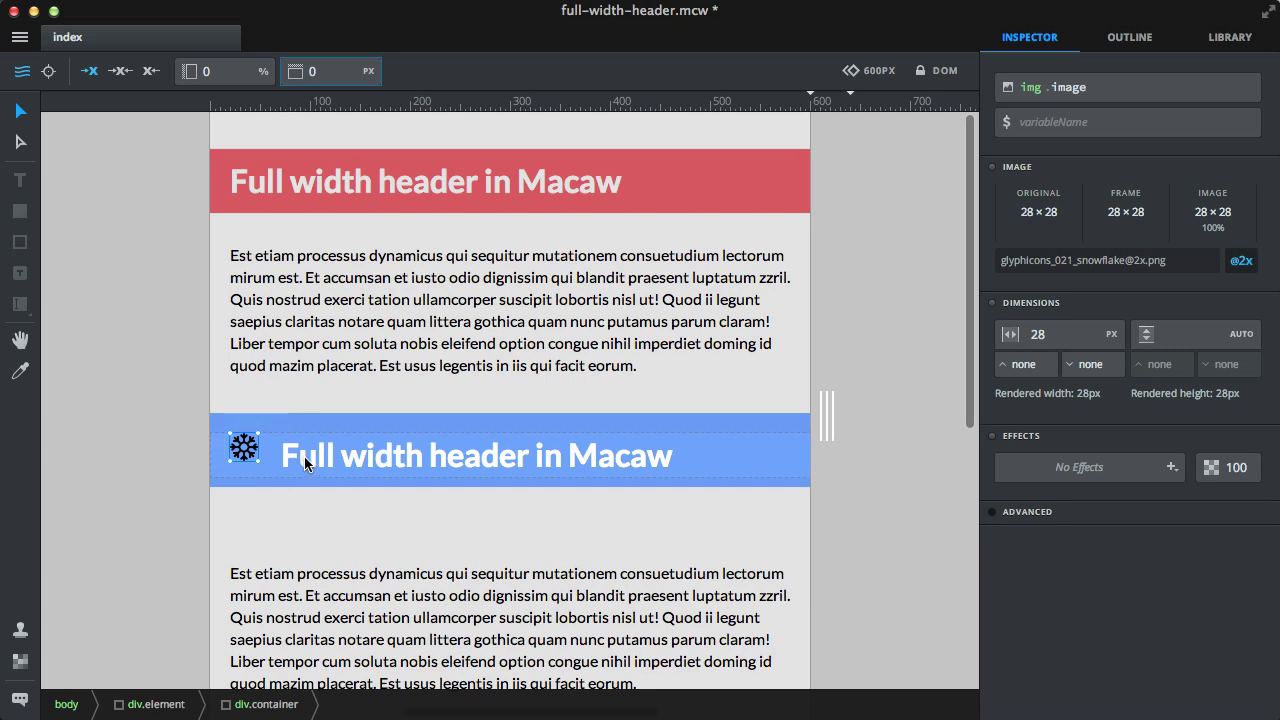
click(305, 462)
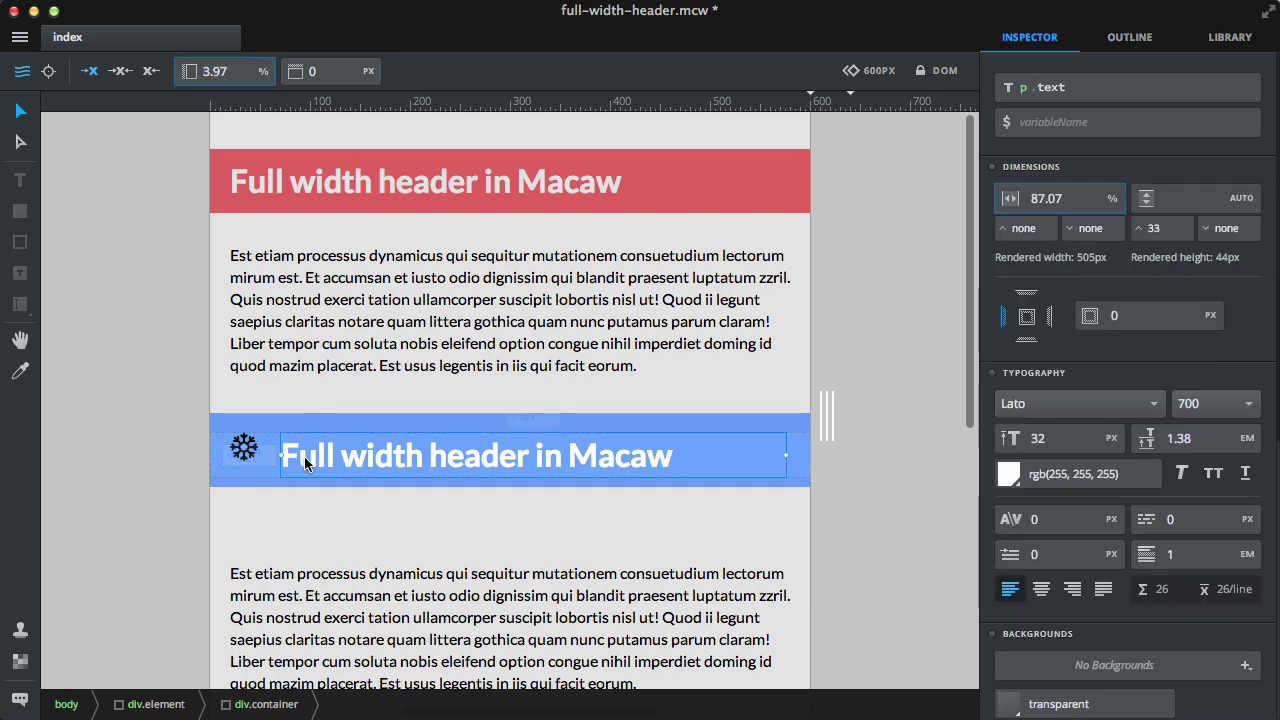
click(242, 456)
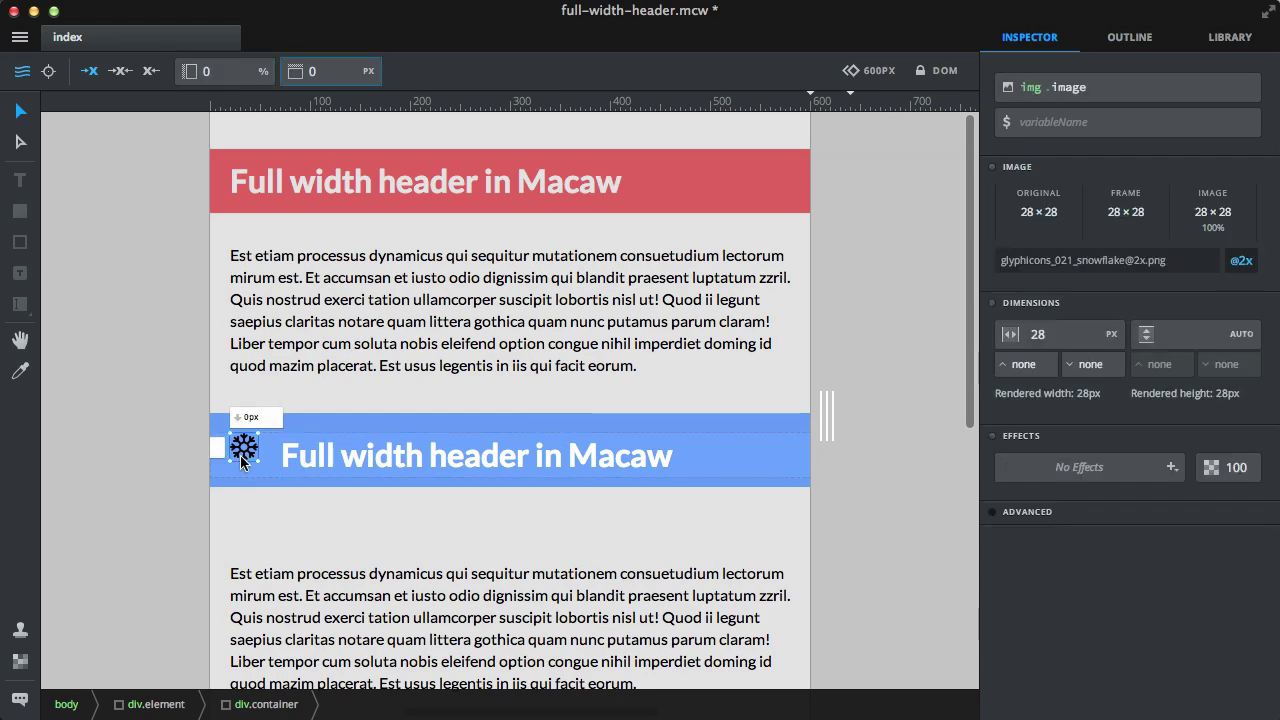
key(shift+Down)
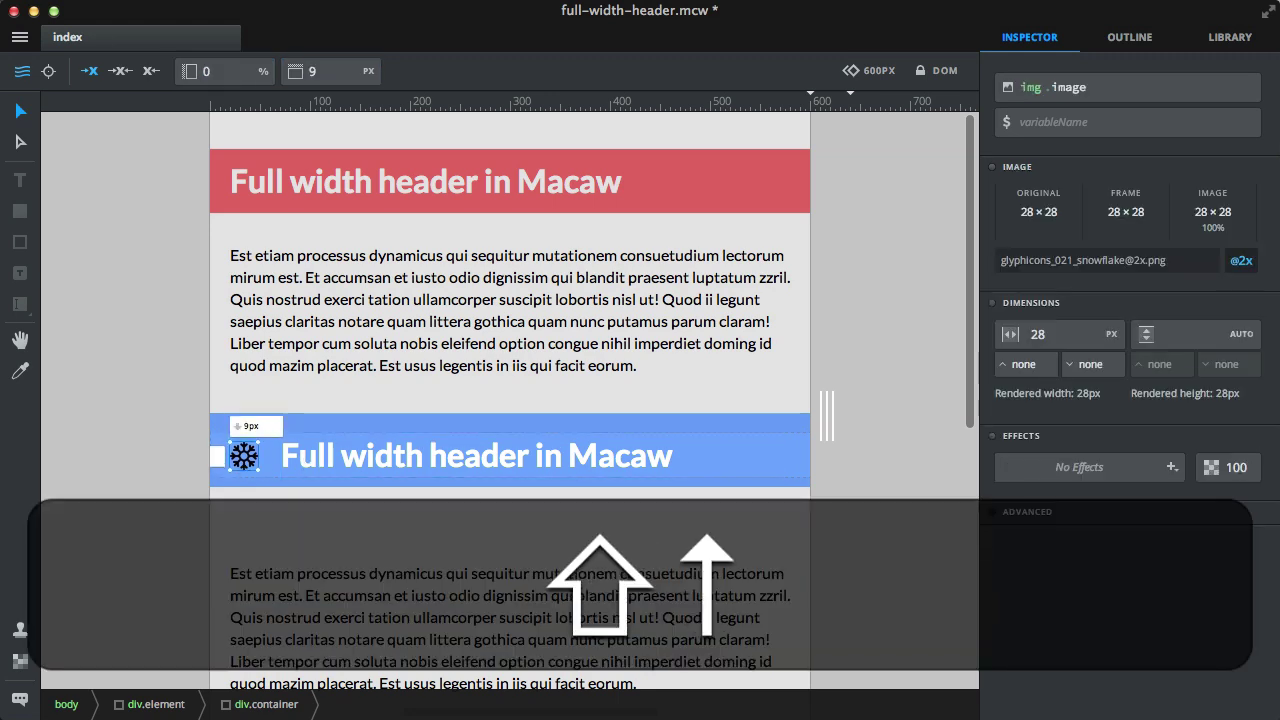
click(293, 512)
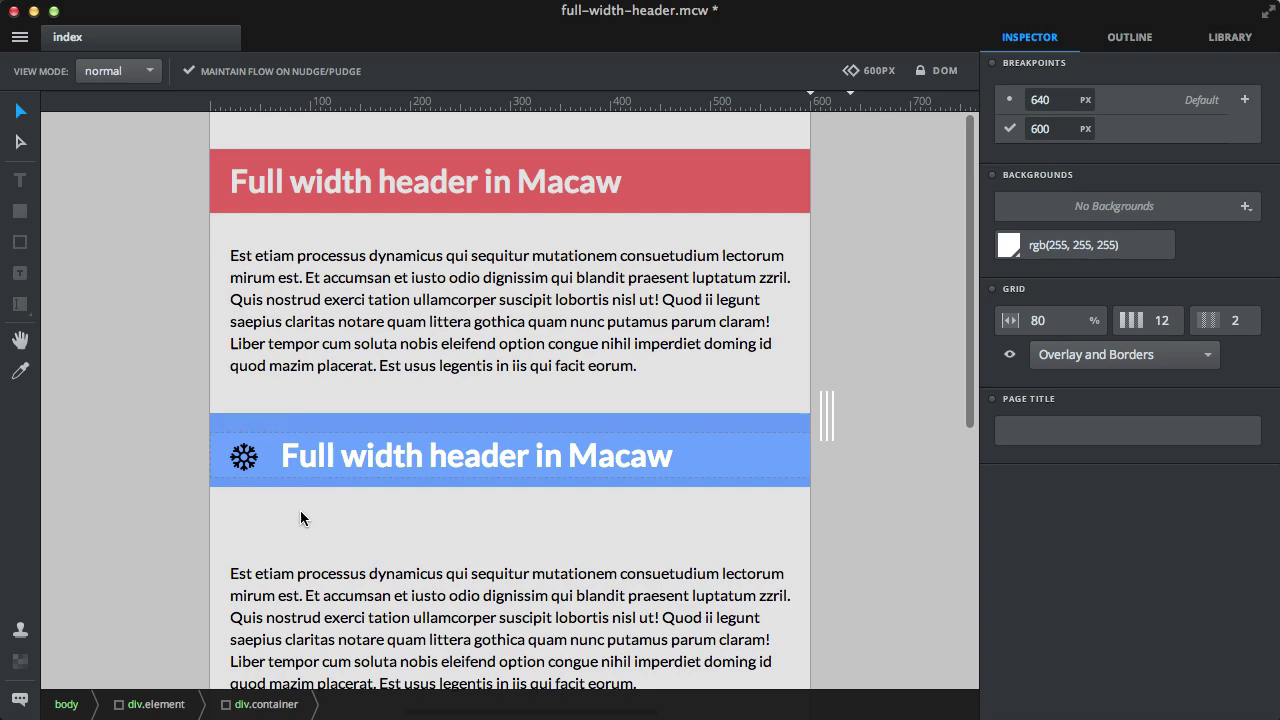
- Remove the container's 10px top margin so it sits at 0px
click(346, 455)
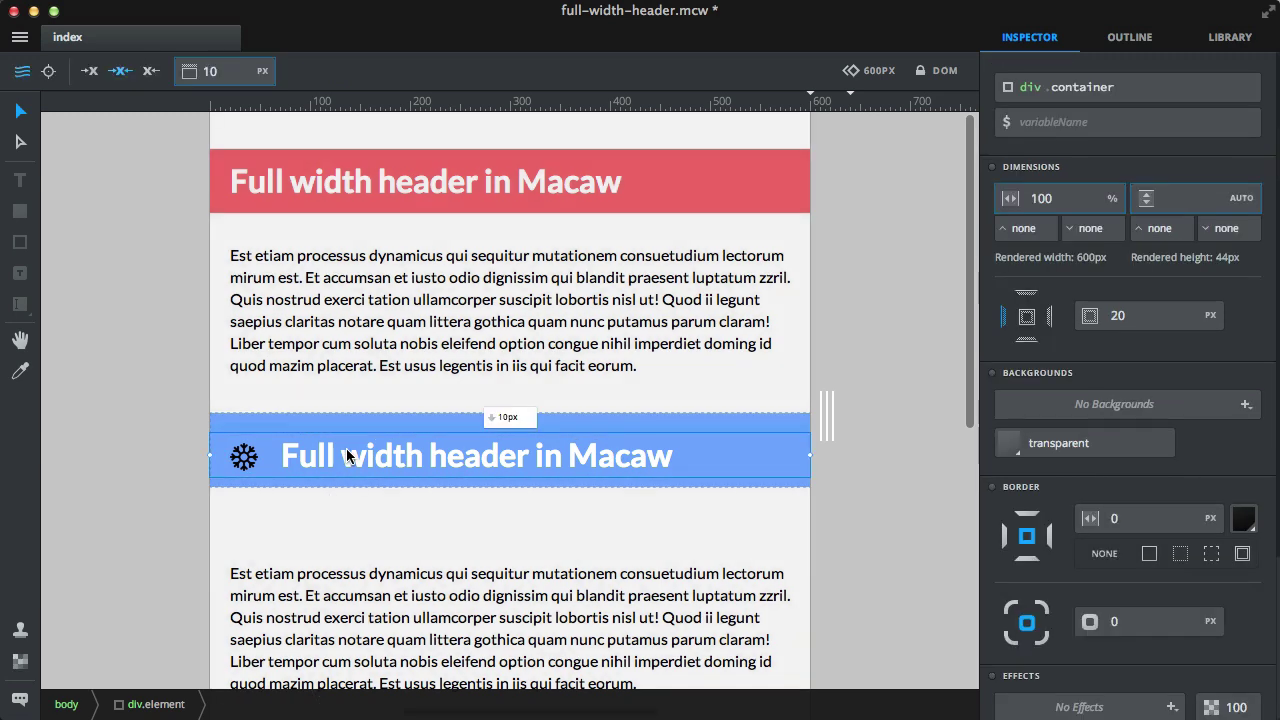
key(Up)
key(shift+Up)
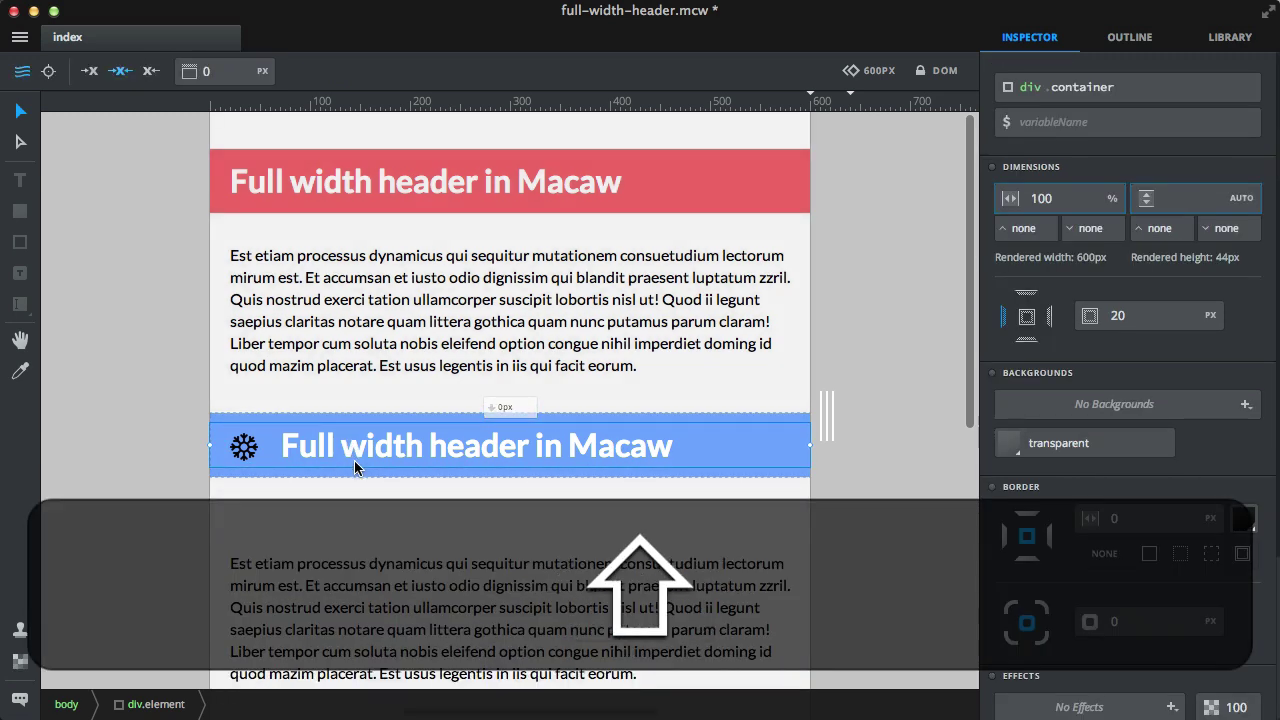
click(358, 502)
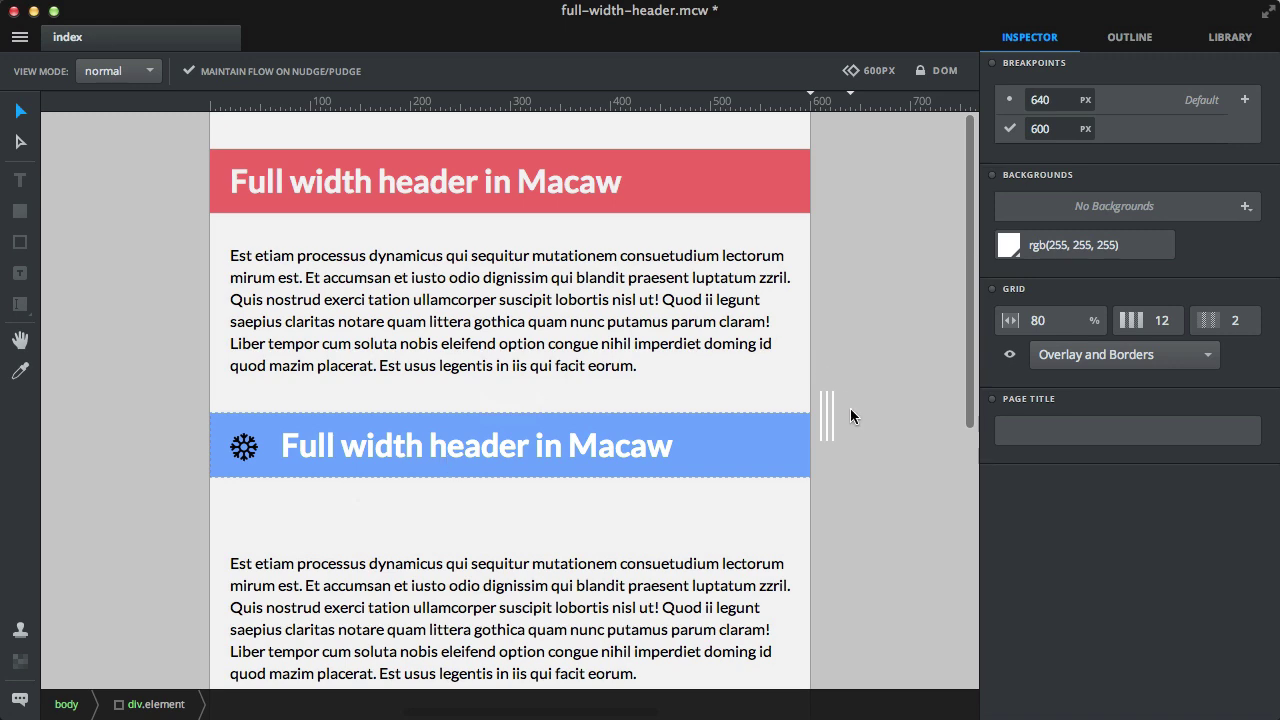
- Widen the page past 600px and drag the heading's left margin slightly smaller
mouse_move(823, 400)
mouse_down()
mouse_move(866, 400)
mouse_move(826, 400)
mouse_up()
mouse_move(826, 397)
mouse_down()
mouse_move(850, 400)
mouse_move(814, 391)
mouse_up()
click(295, 457)
click(295, 456)
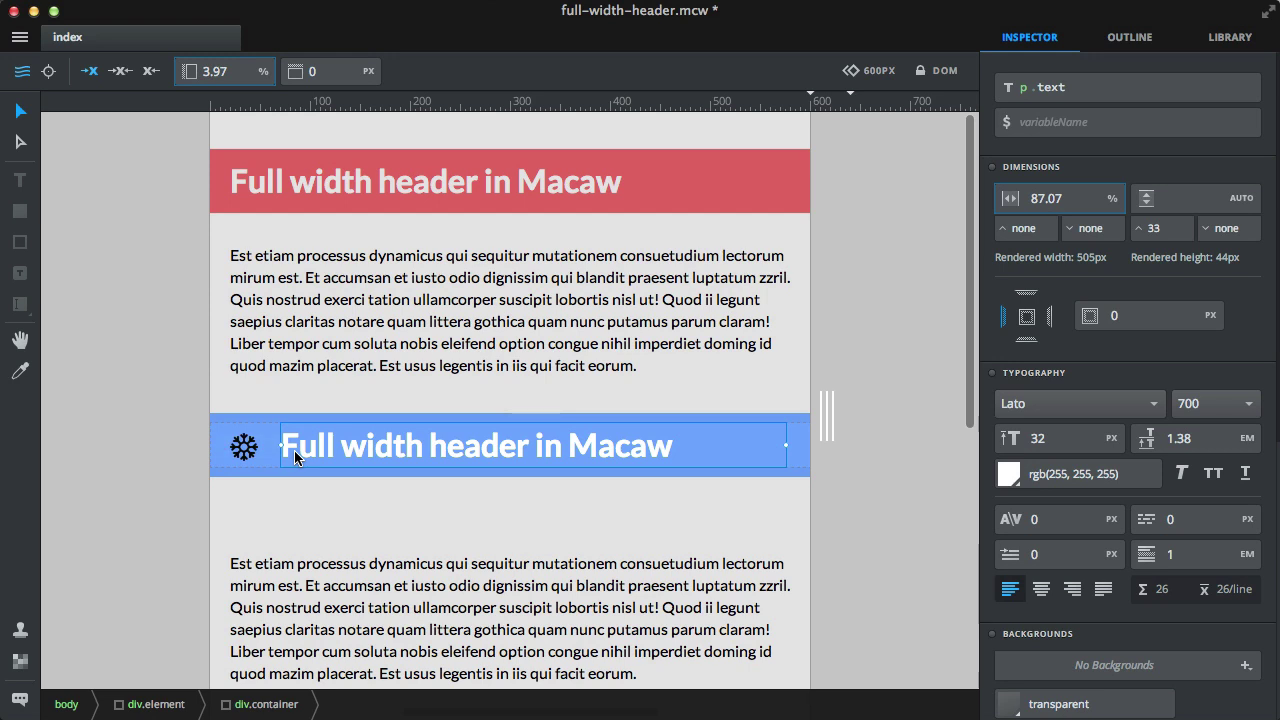
drag(294, 450, 241, 449)
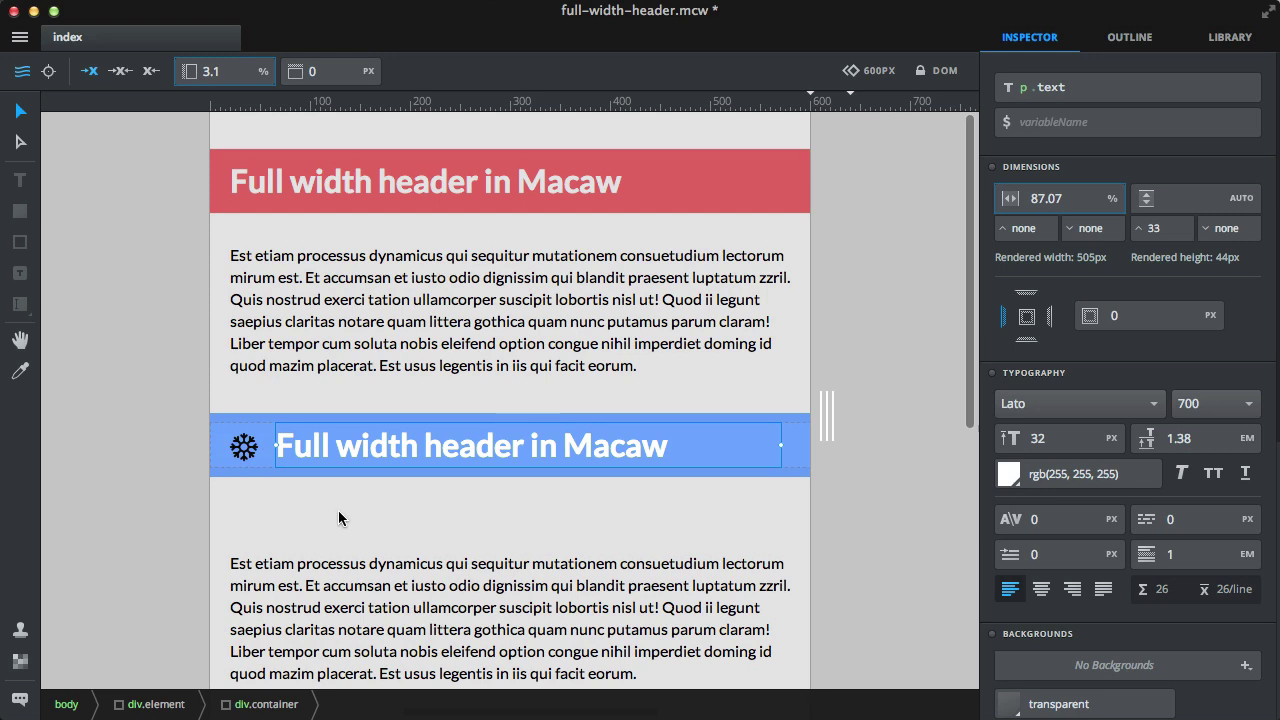
- Try the title offset in pixel and percent units at the 640px breakpoint
mouse_move(1029, 200)
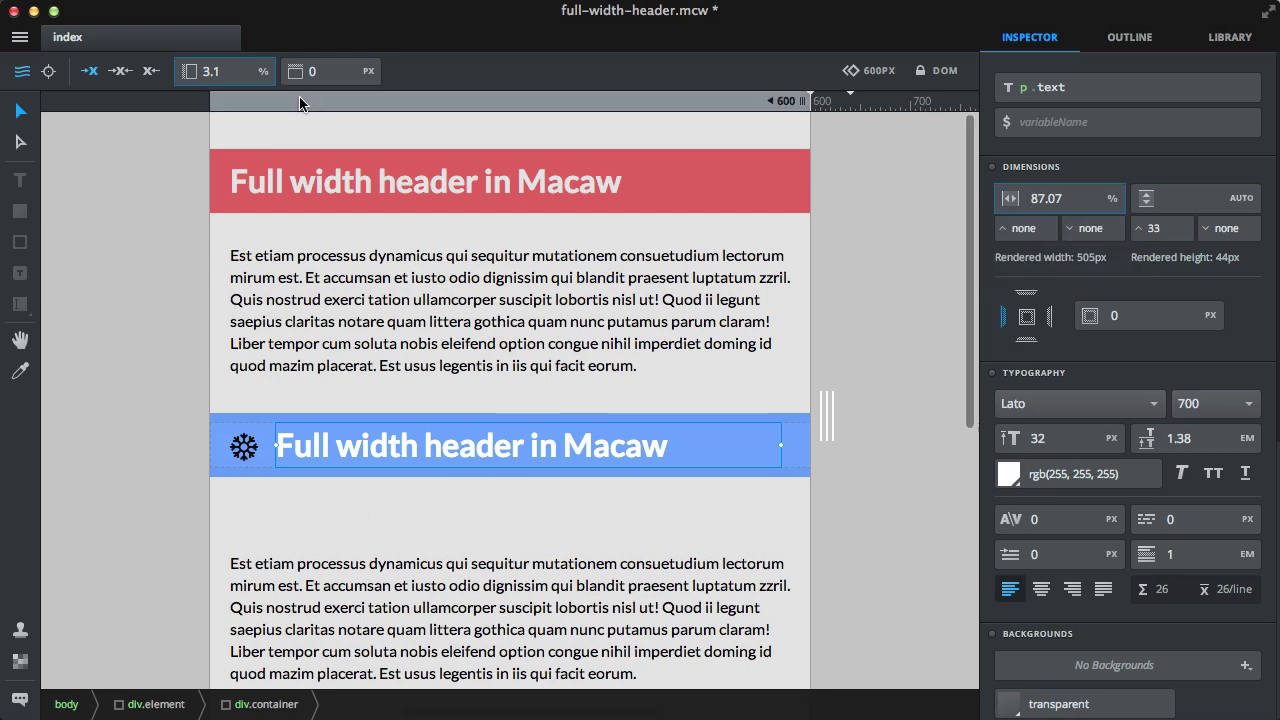
mouse_move(220, 80)
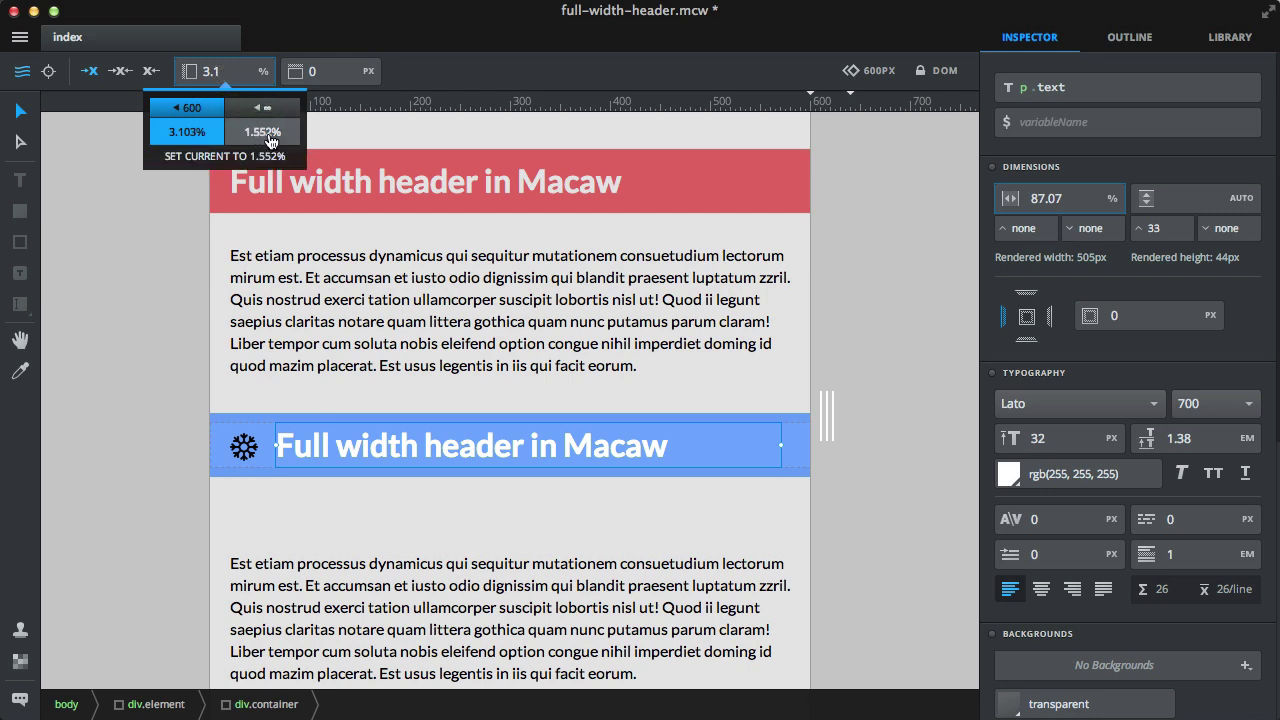
click(264, 75)
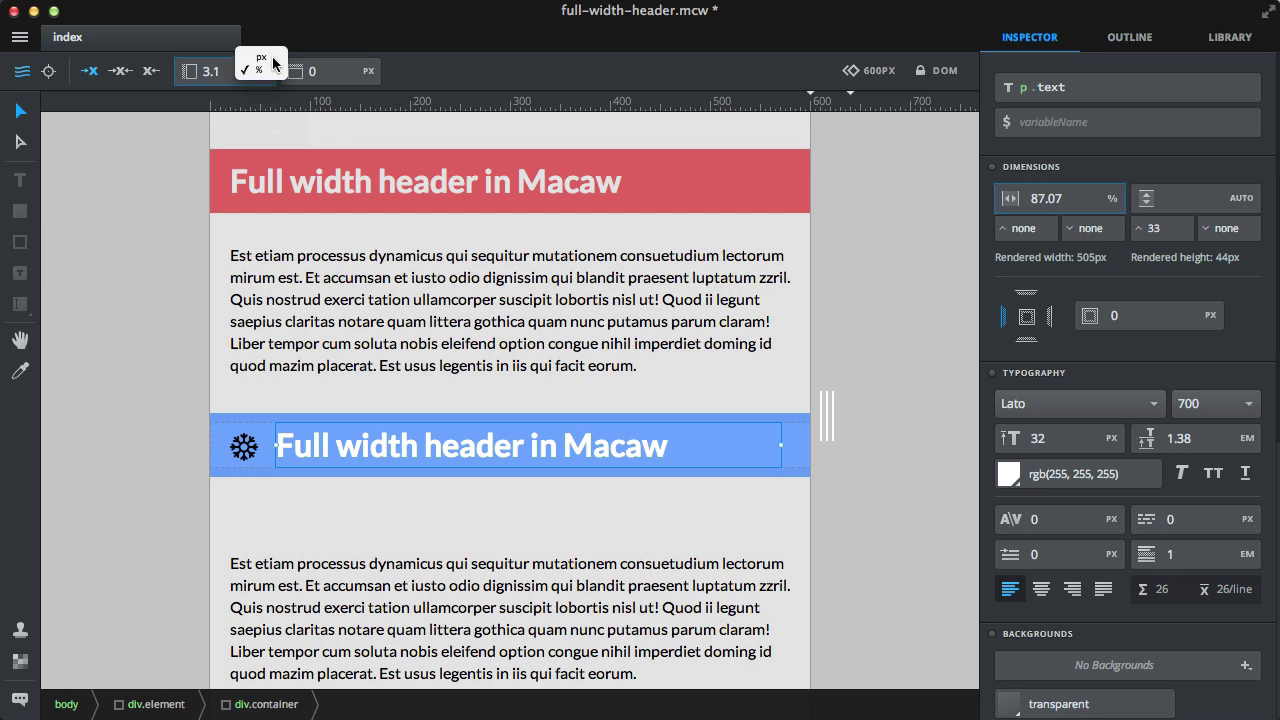
click(273, 59)
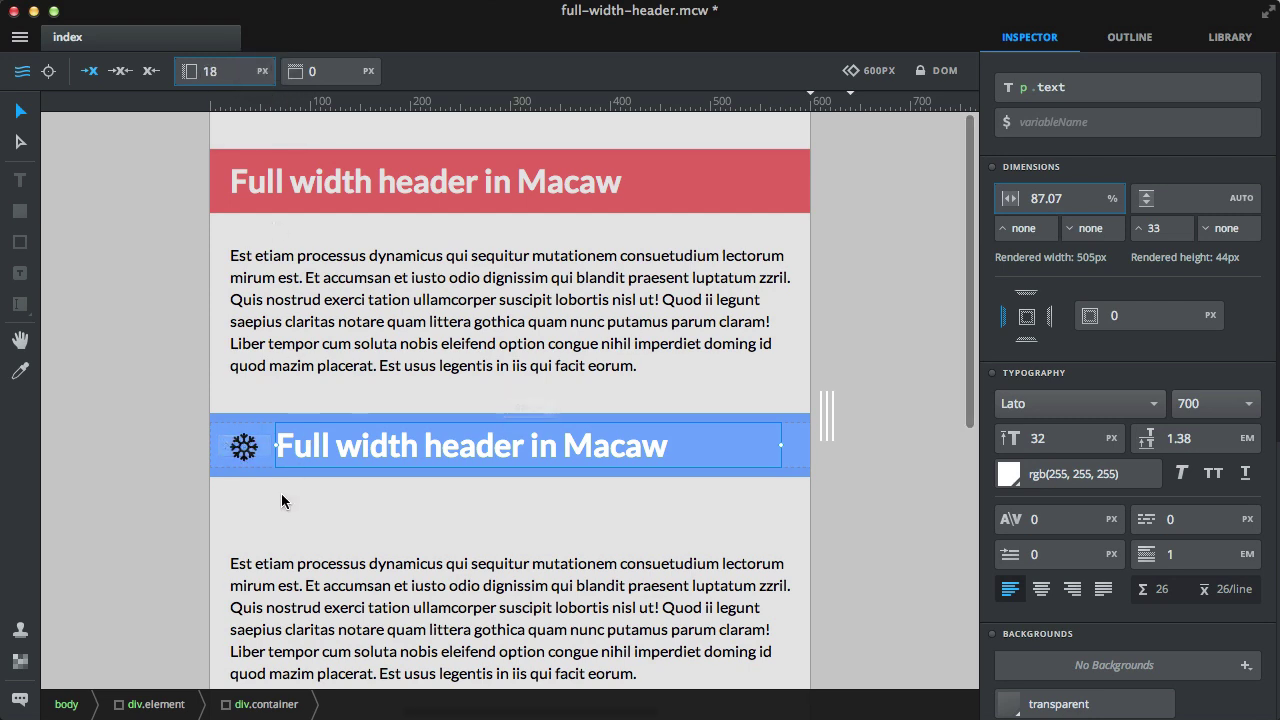
click(830, 102)
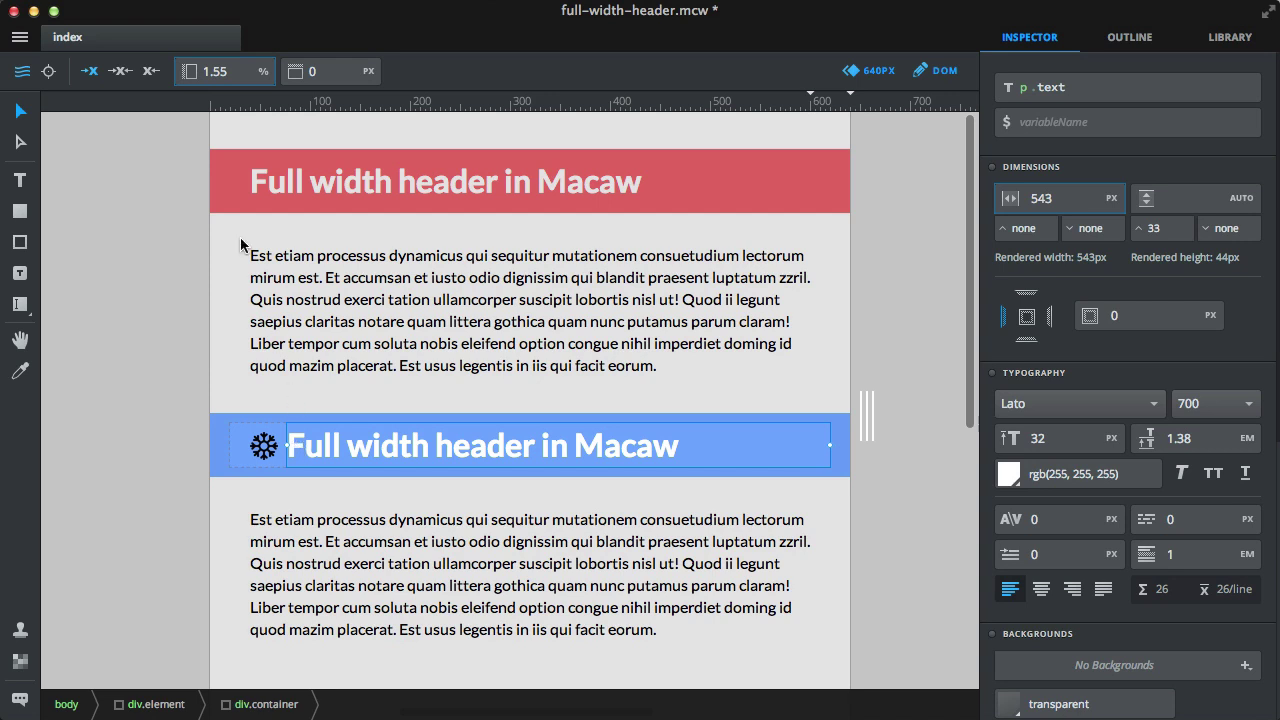
click(266, 74)
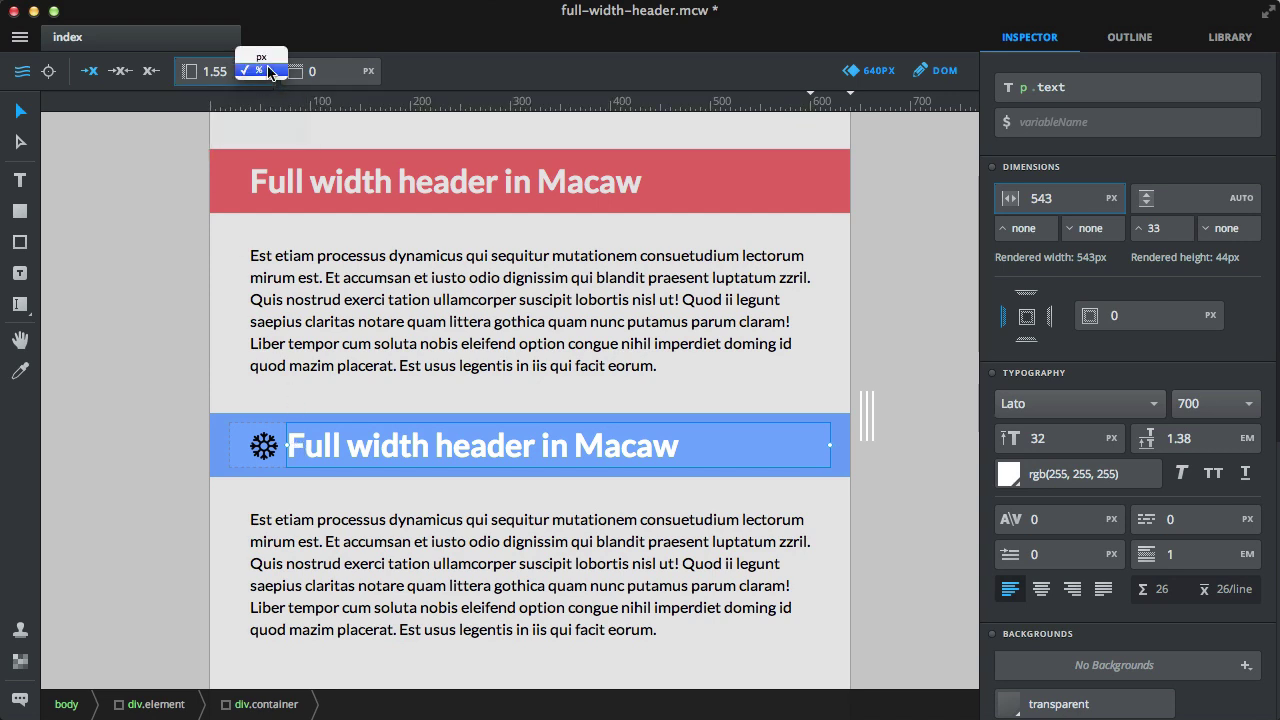
click(271, 66)
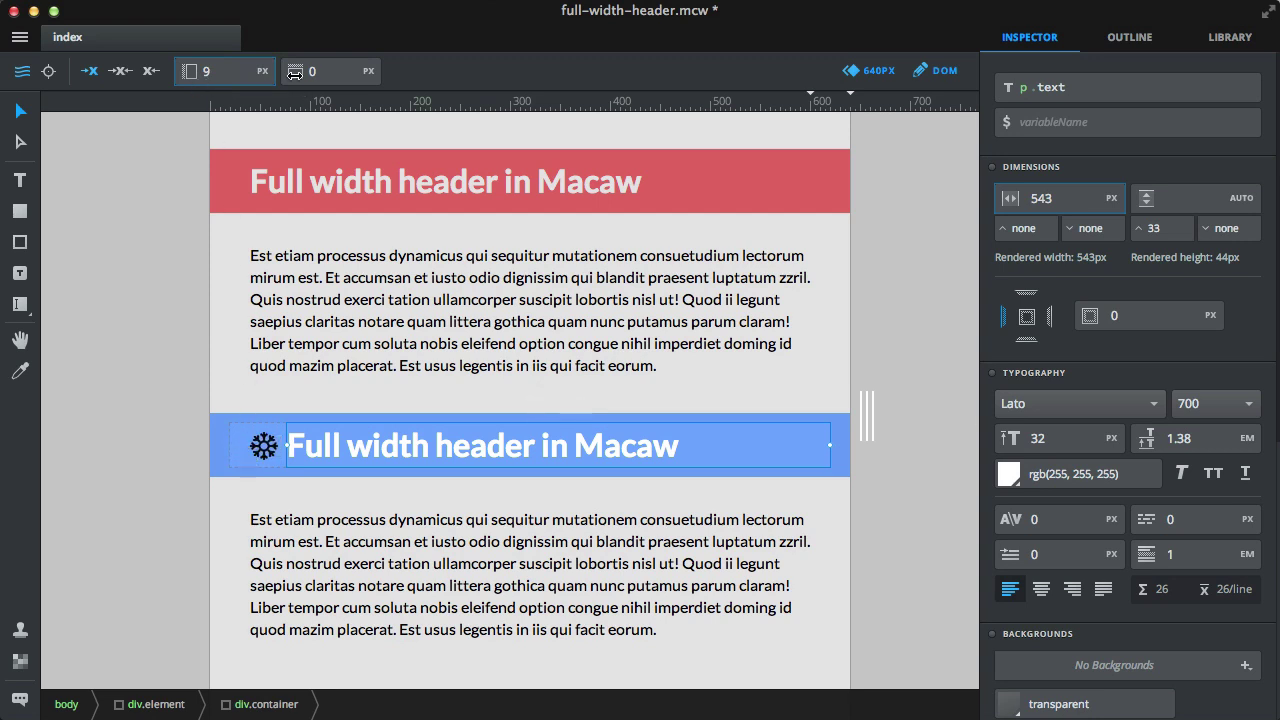
click(265, 75)
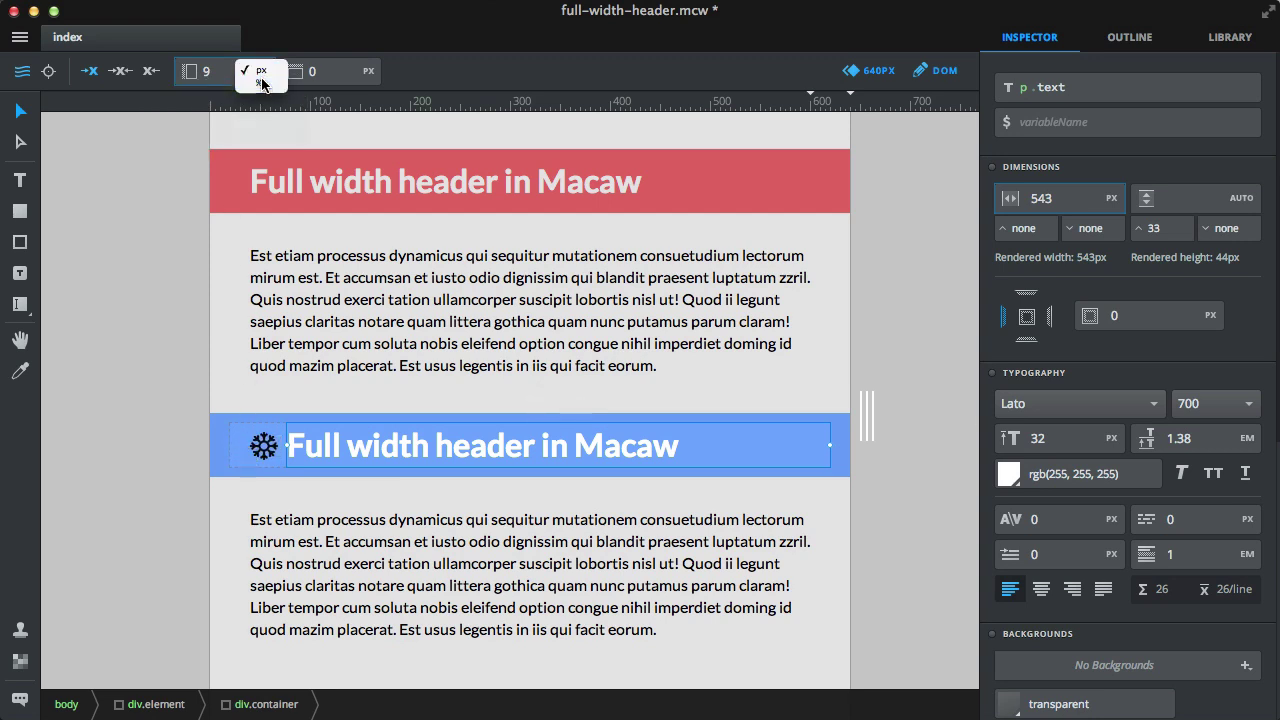
click(266, 80)
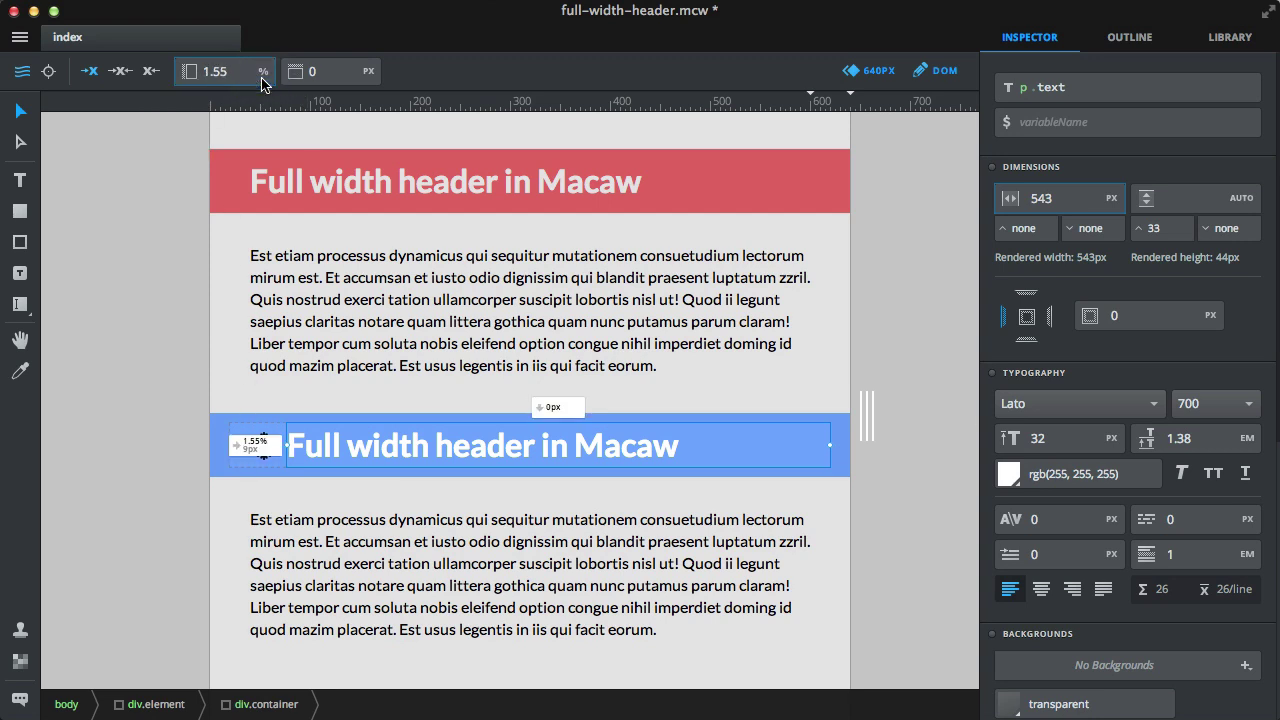
- At the 600px breakpoint, change the title's left offset from 18px to 9px
click(742, 103)
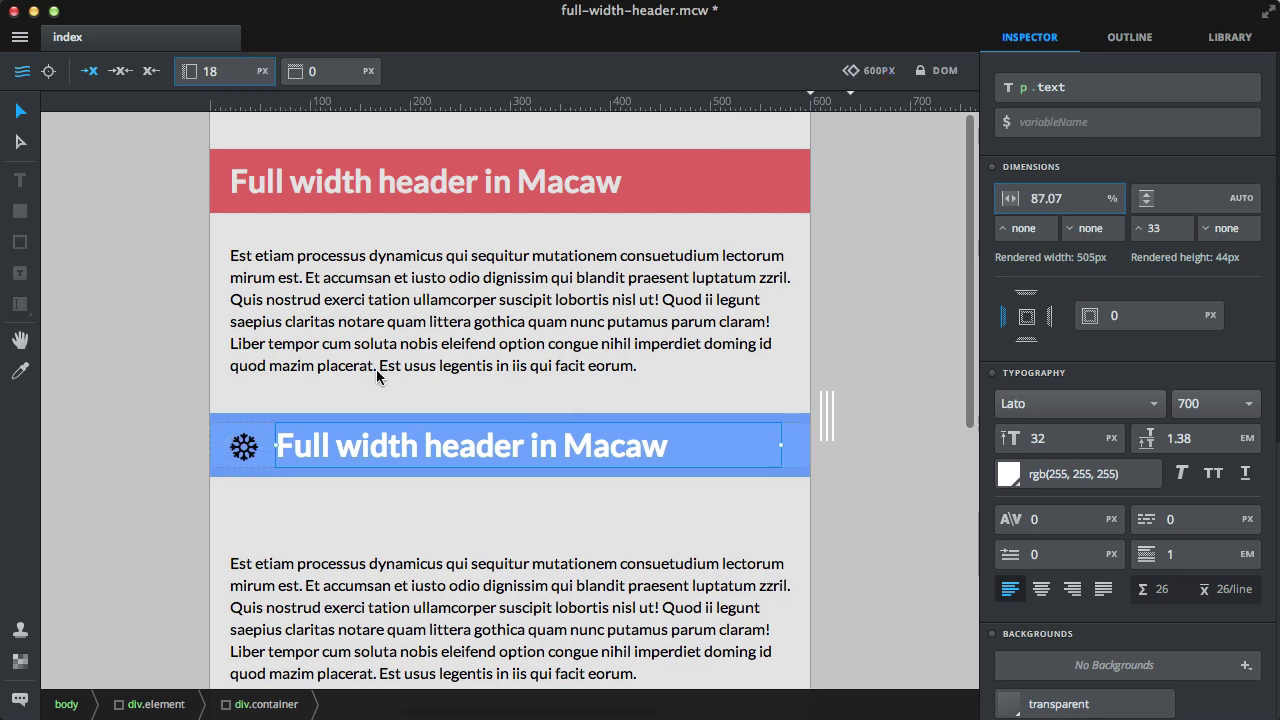
click(262, 71)
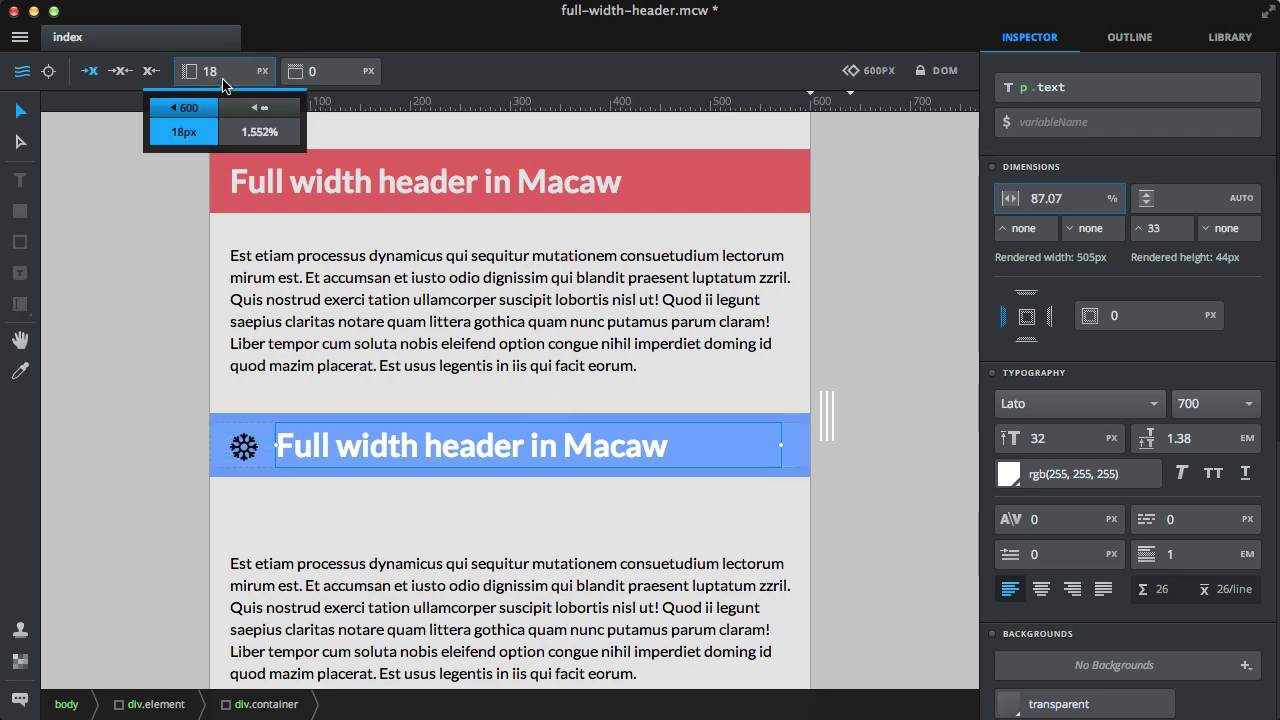
click(222, 79)
click(221, 76)
text(9)
key(Return)
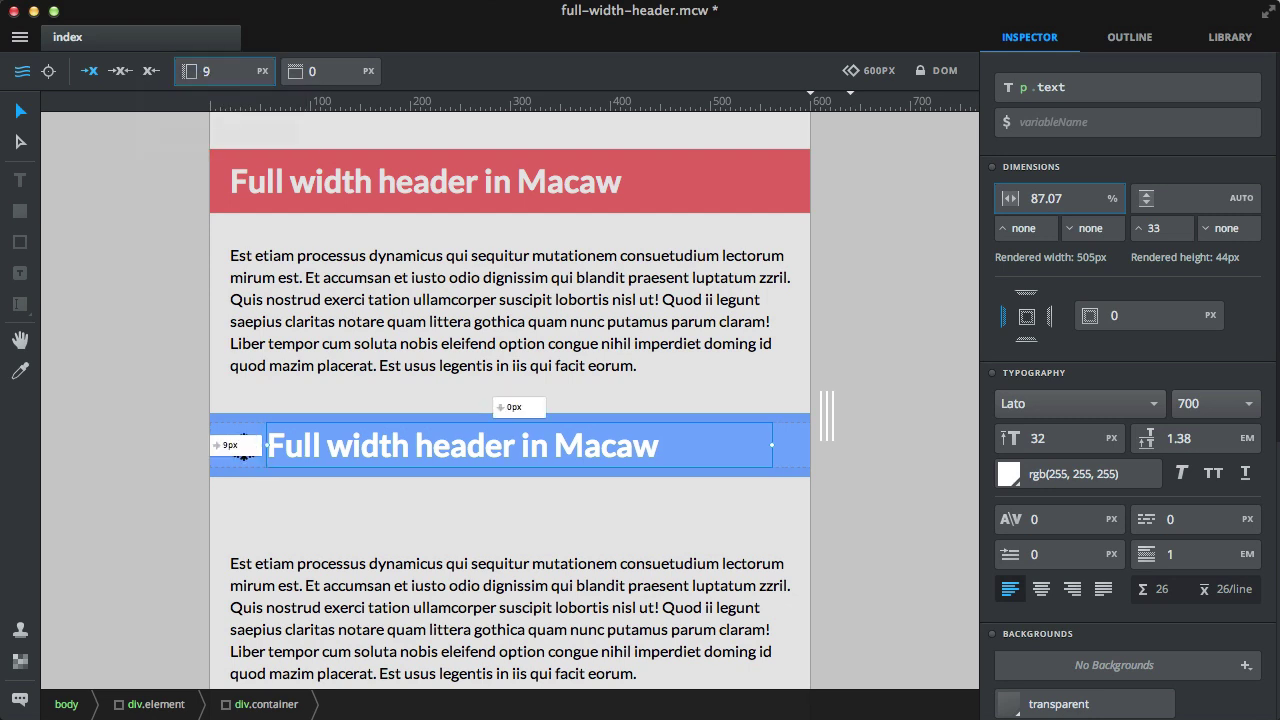
click(347, 510)
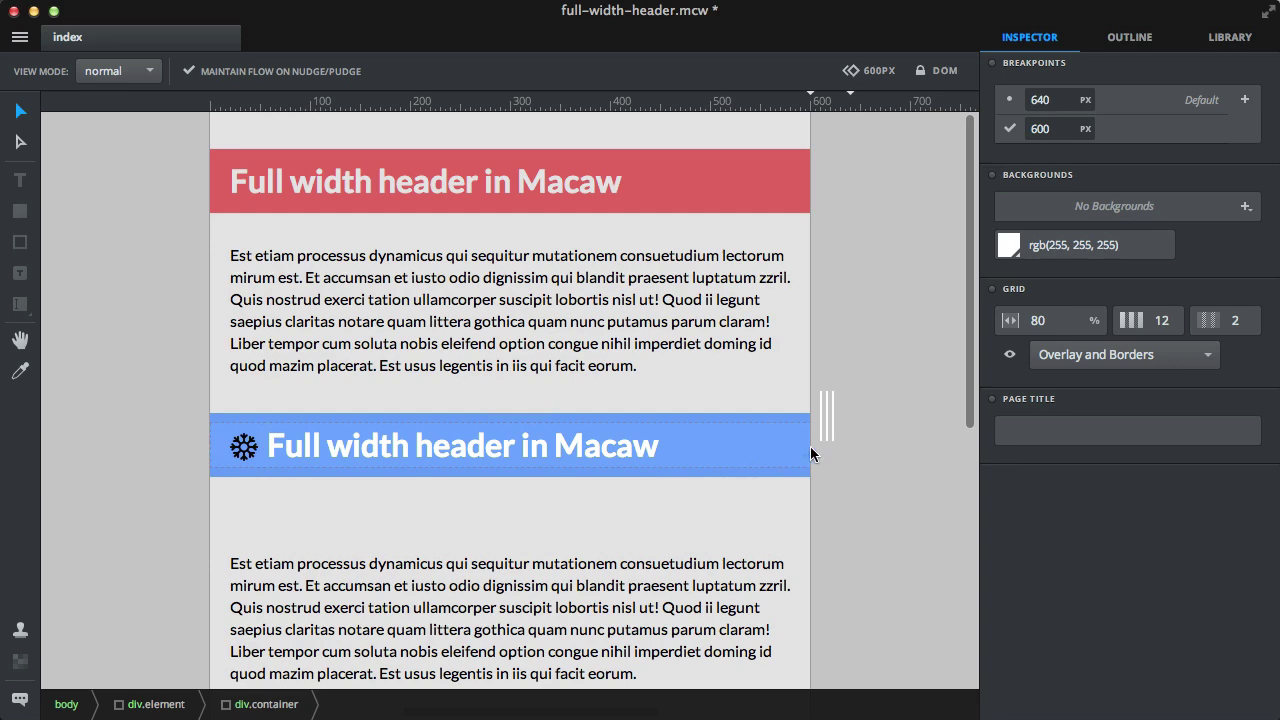
- Change the lower paragraph's top margin from 75px to 31px at the 600px breakpoint
mouse_move(831, 418)
mouse_down()
mouse_move(888, 420)
mouse_move(639, 430)
mouse_move(887, 428)
mouse_move(729, 416)
mouse_move(822, 416)
mouse_up()
click(526, 515)
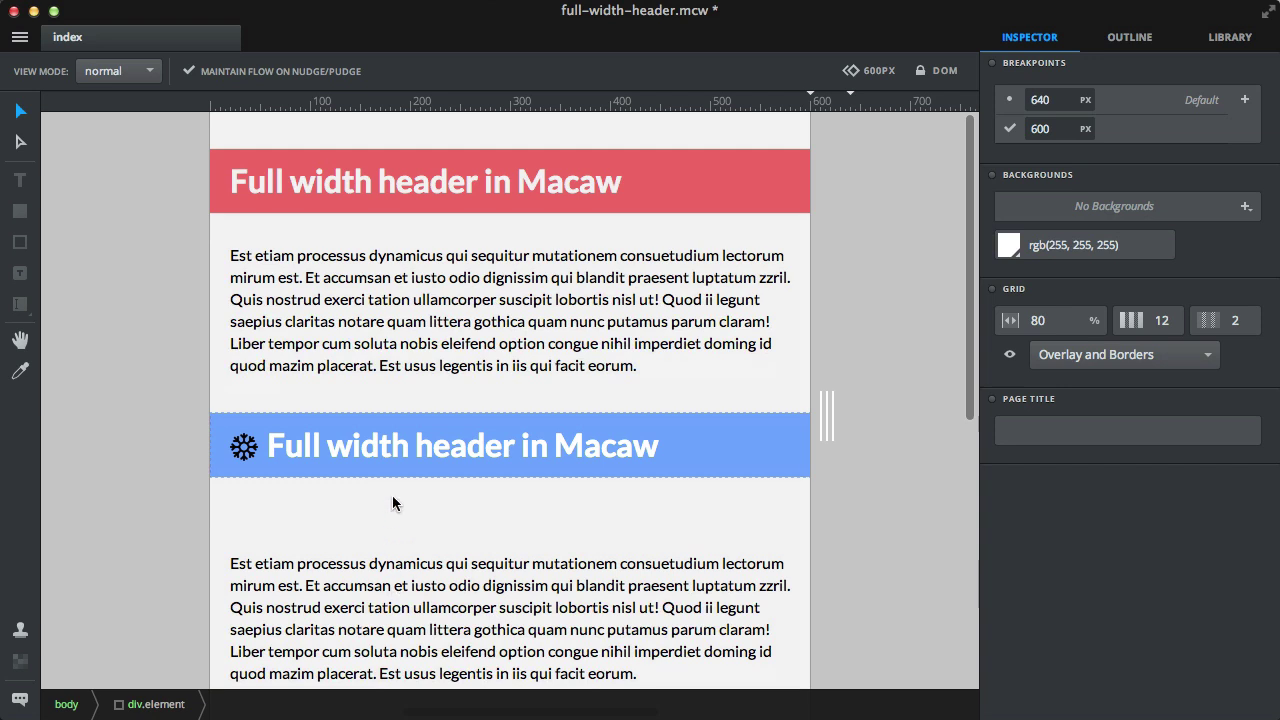
click(352, 587)
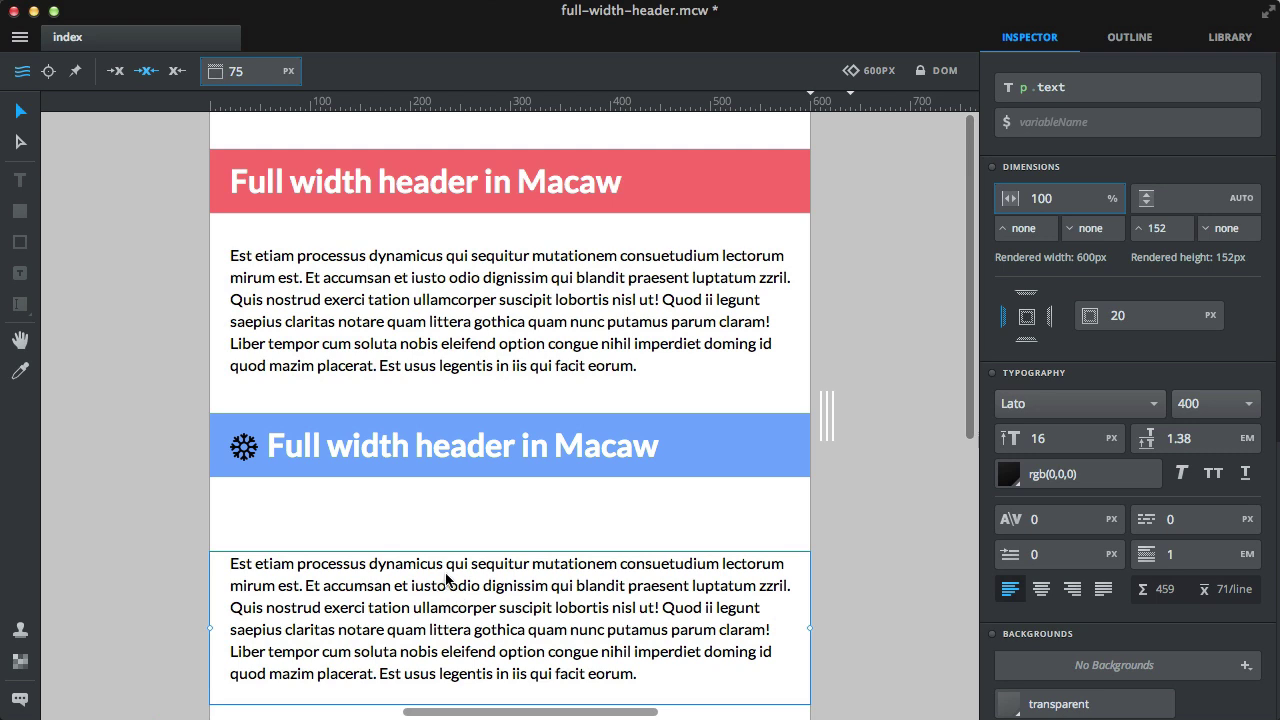
click(236, 64)
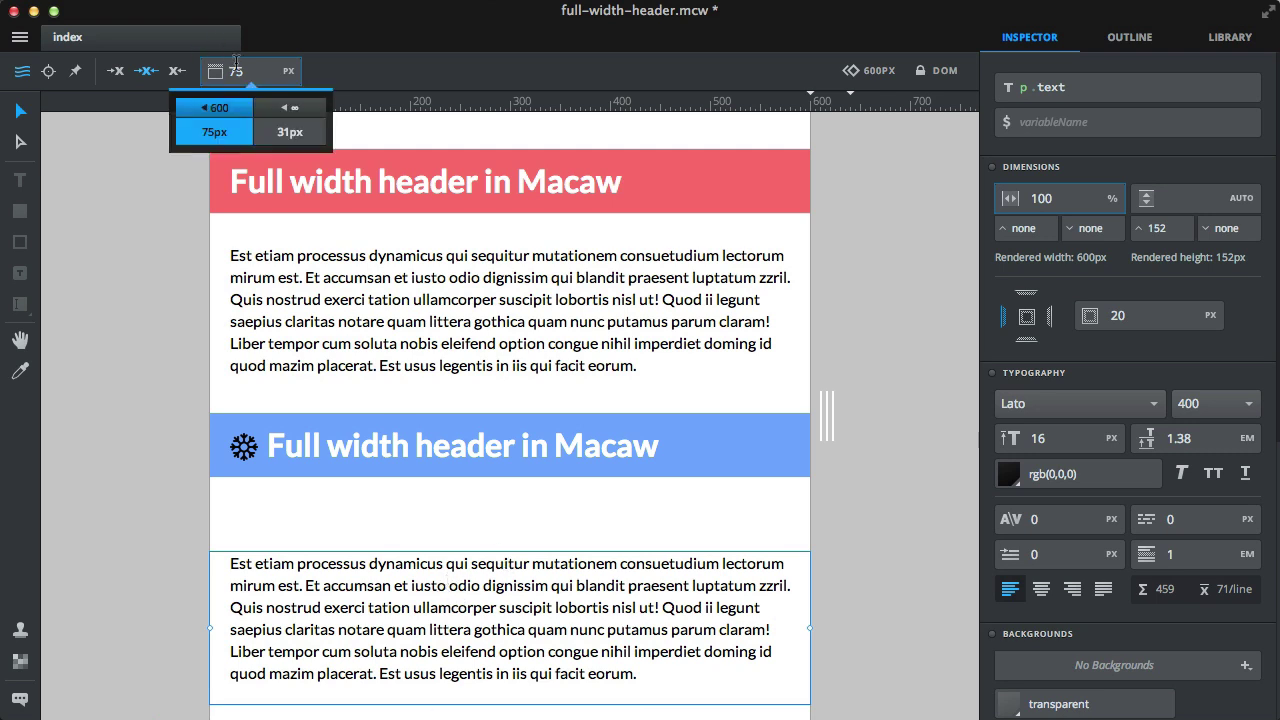
click(289, 133)
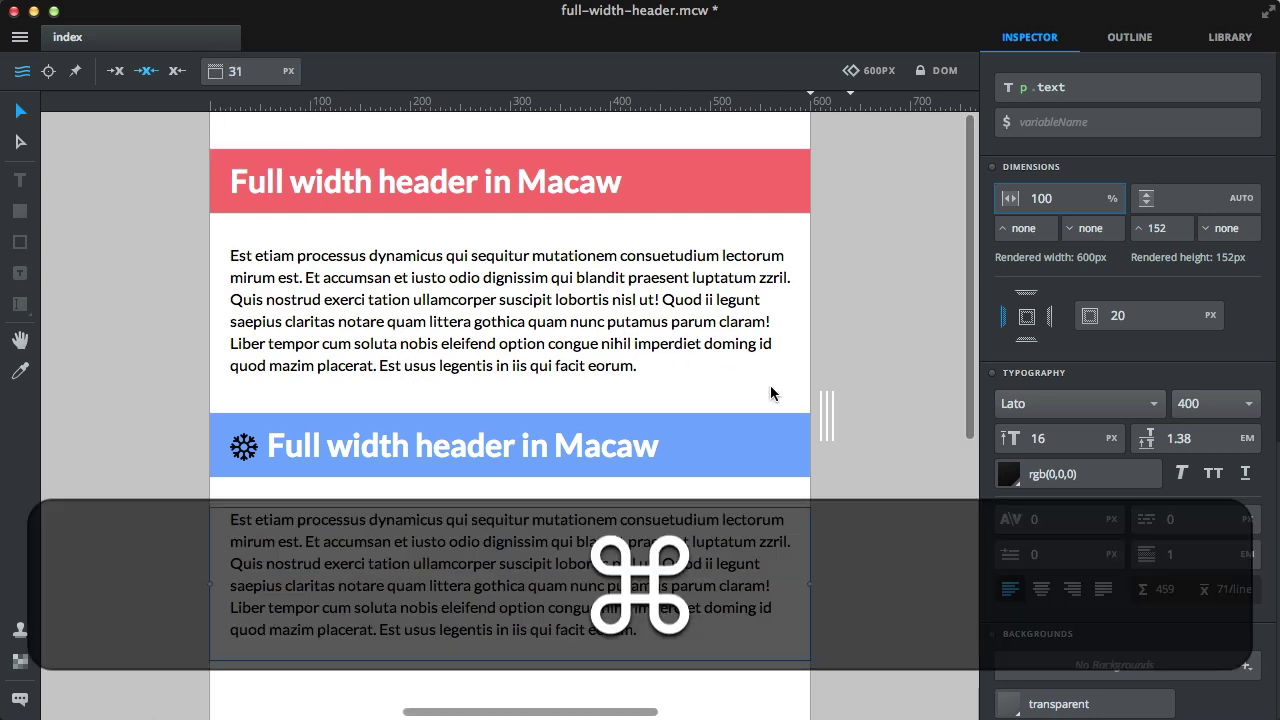
- Open the Preview window with Cmd+P and narrow it to check both headers
key(super+p)
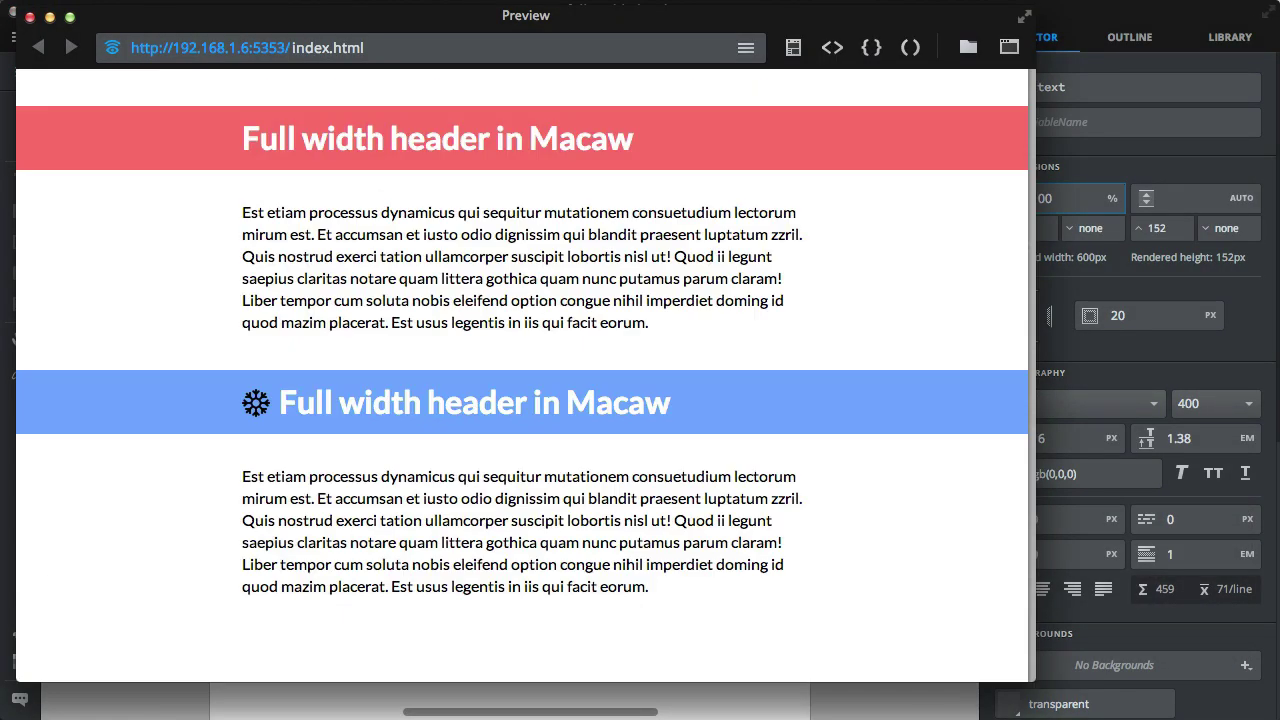
drag(1035, 354, 1107, 348)
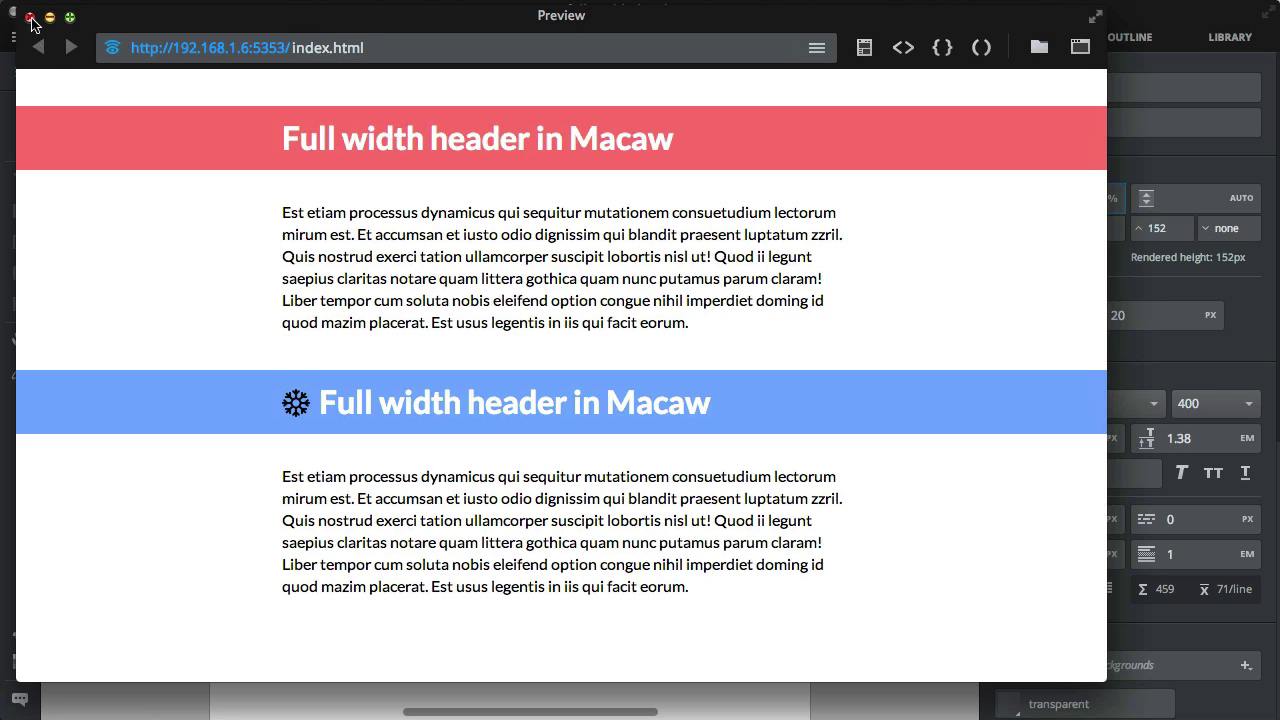
- Close the Preview window and clear the paragraph selection
click(29, 17)
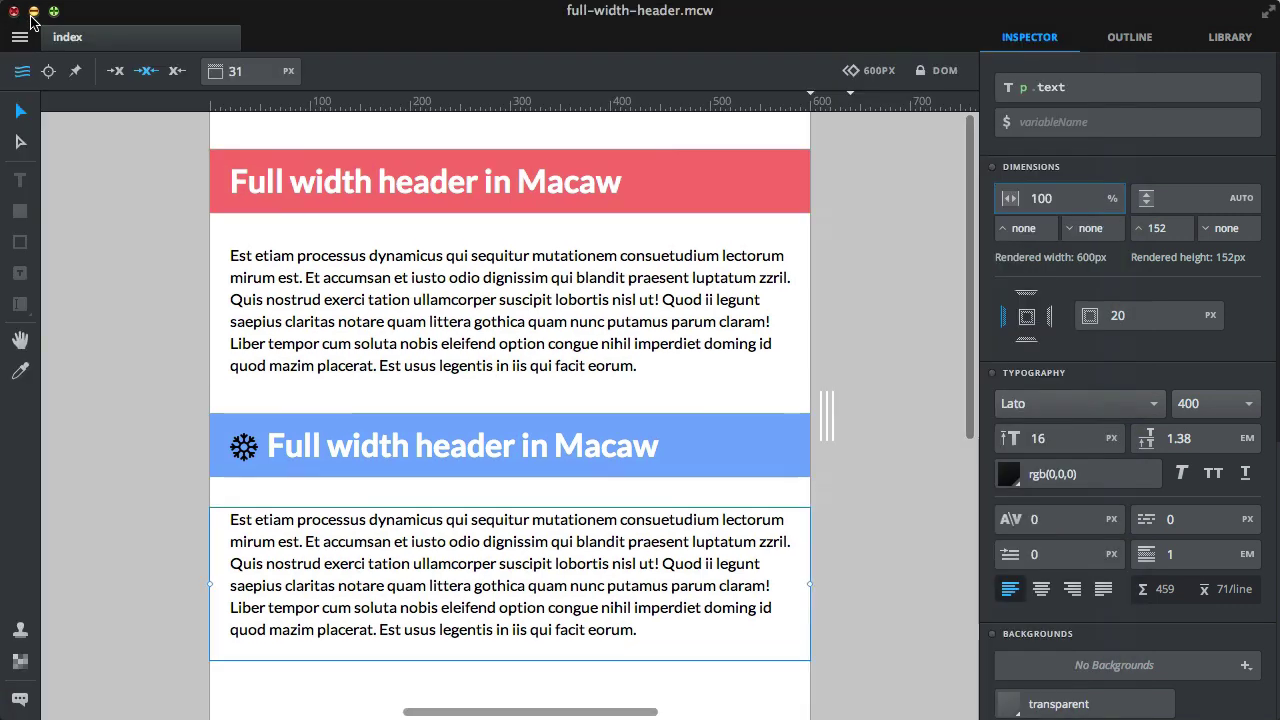
click(880, 295)
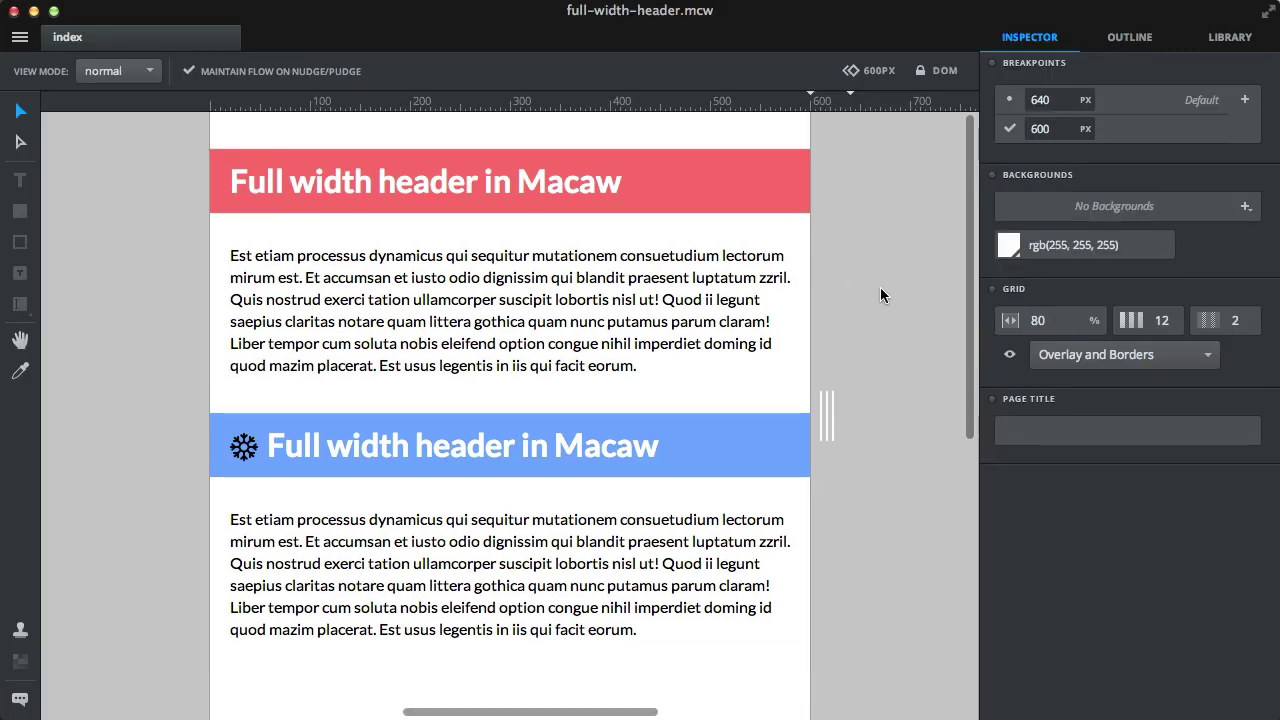
key(shift+super)
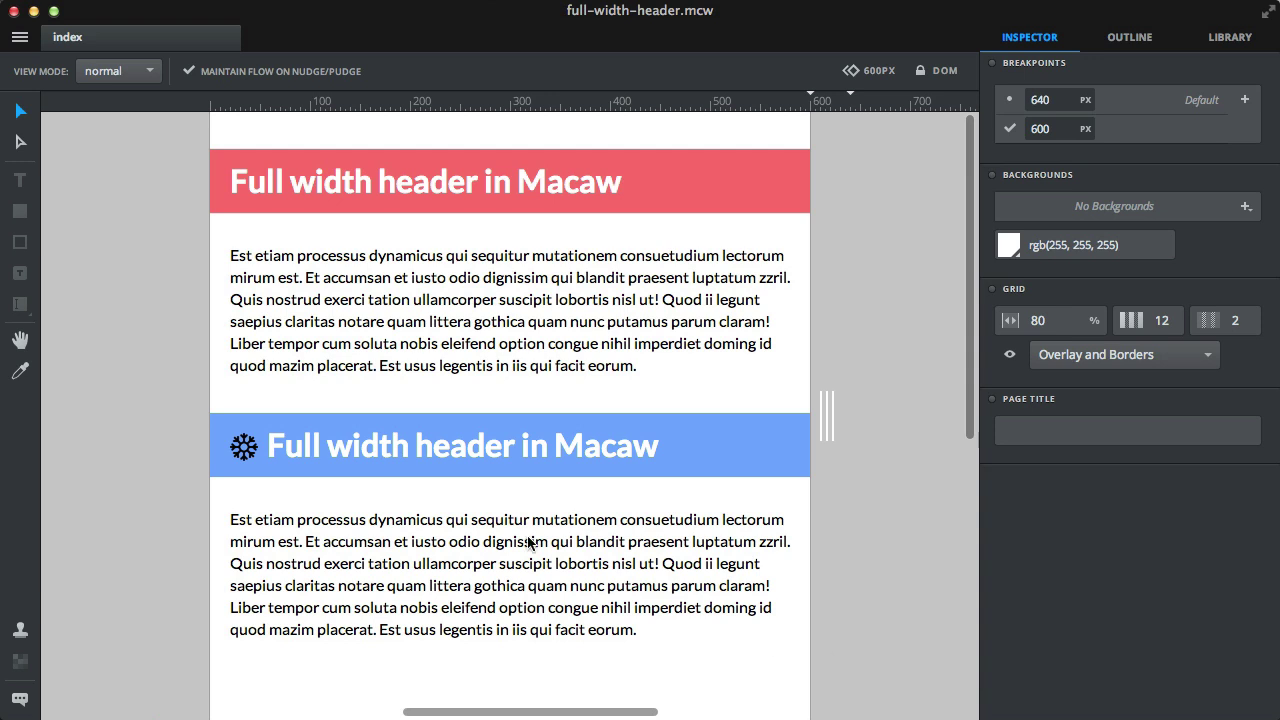
- Select the blue header's snowflake image, then the red header's title text
click(251, 467)
double_click(251, 462)
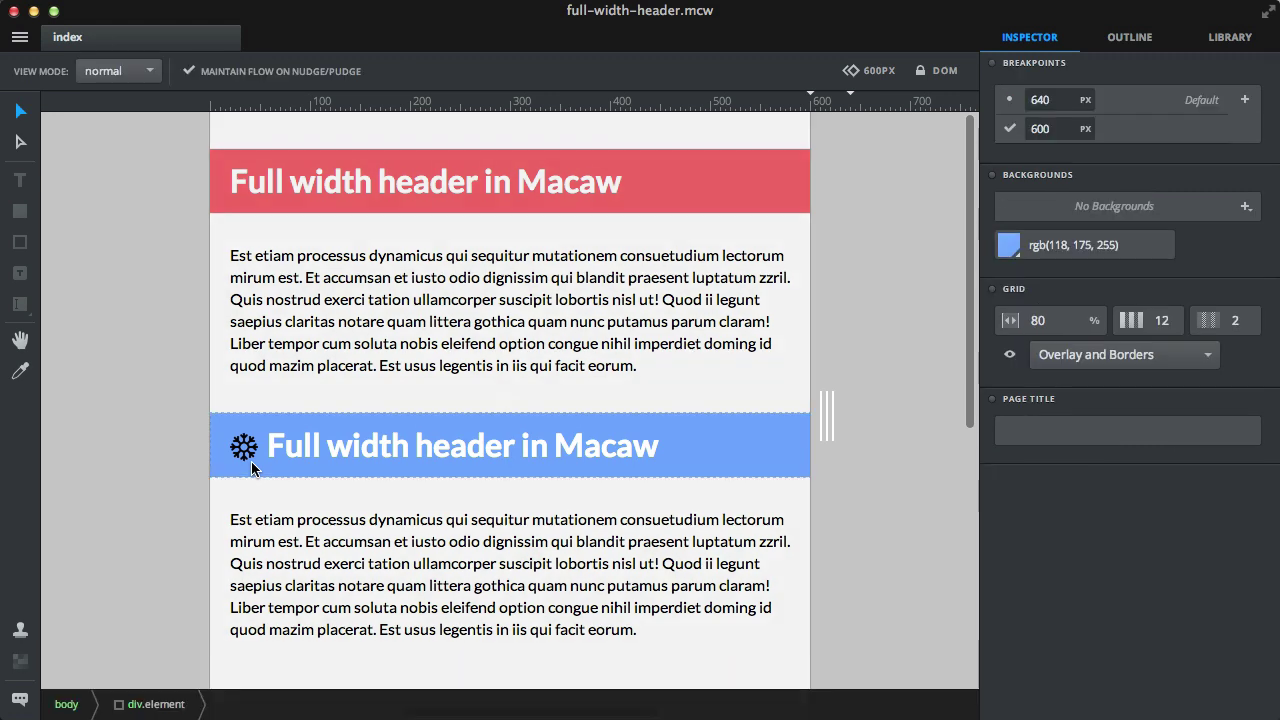
click(247, 454)
double_click(245, 452)
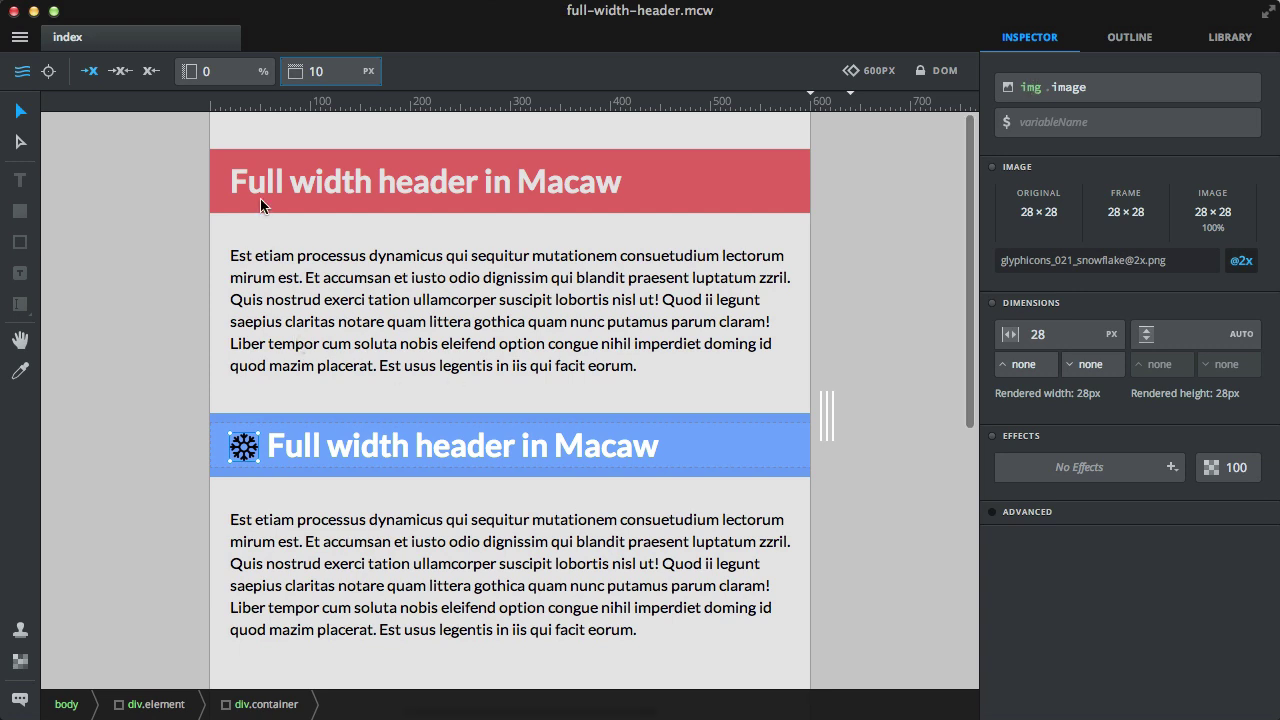
key(Escape)
key(Escape)
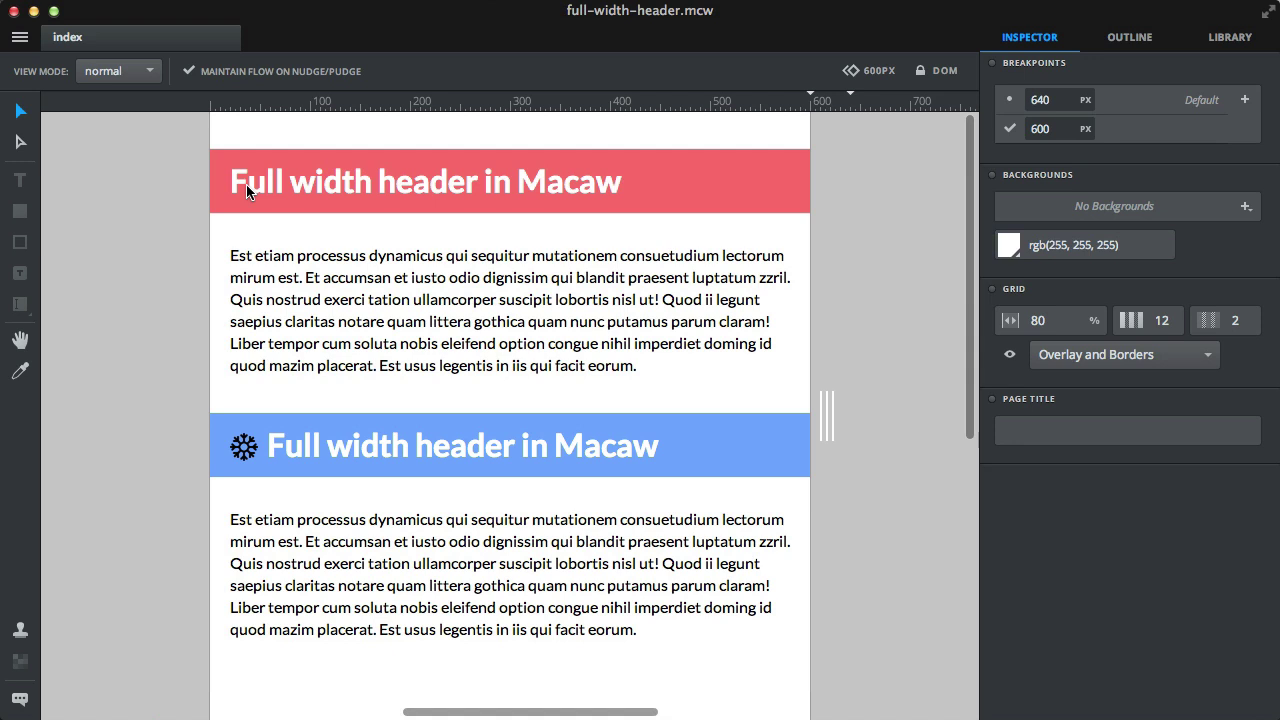
click(247, 191)
click(247, 191)
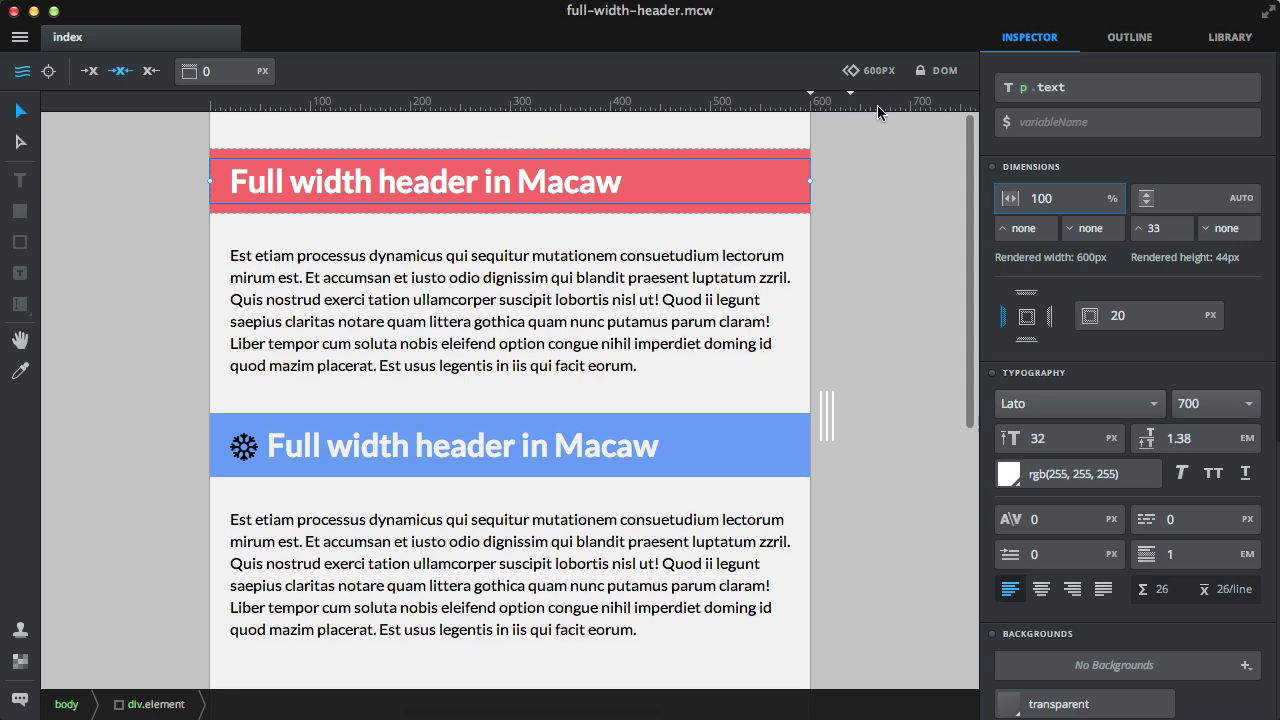
- At 640px, view the fire image in the Library and select the red header's title
click(830, 98)
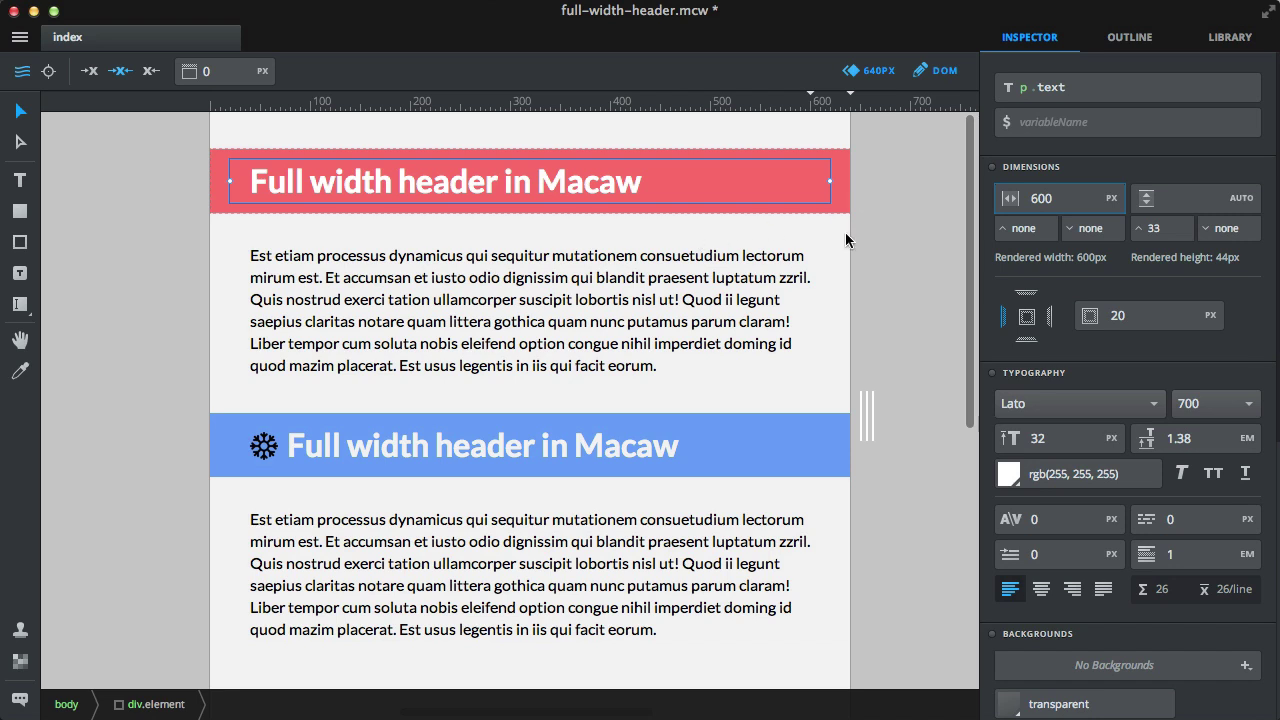
click(1229, 38)
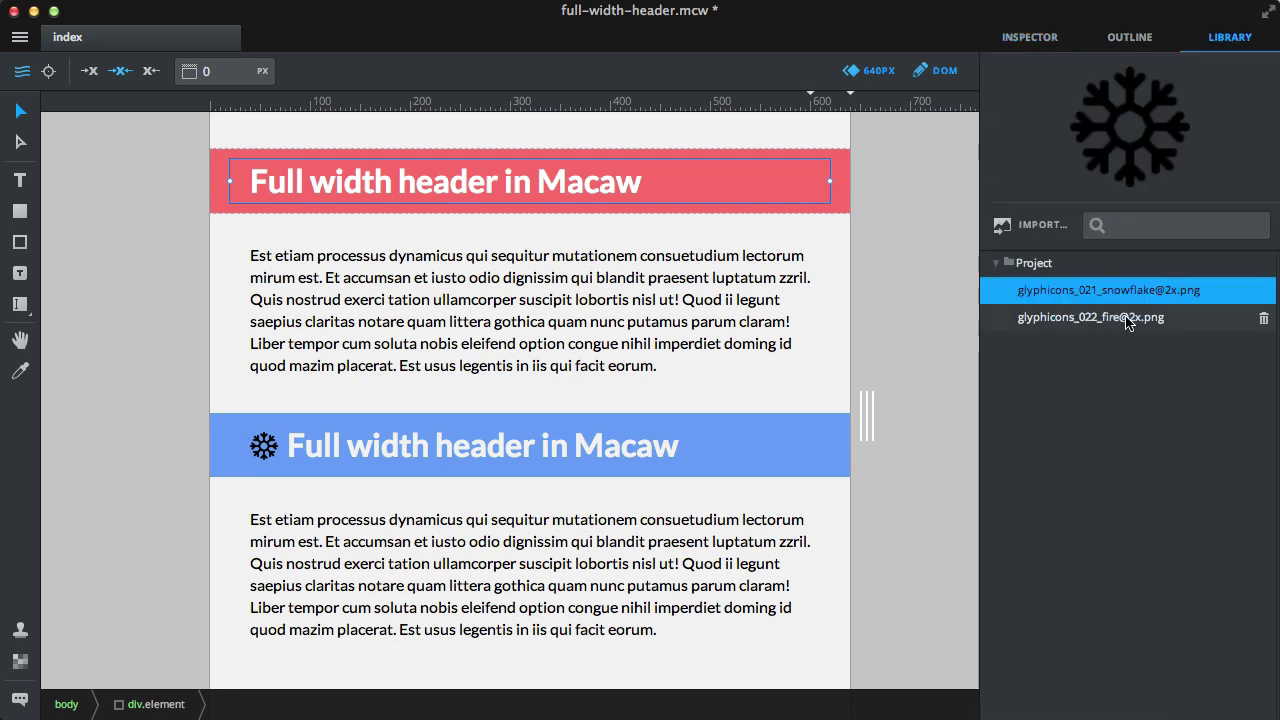
click(1086, 325)
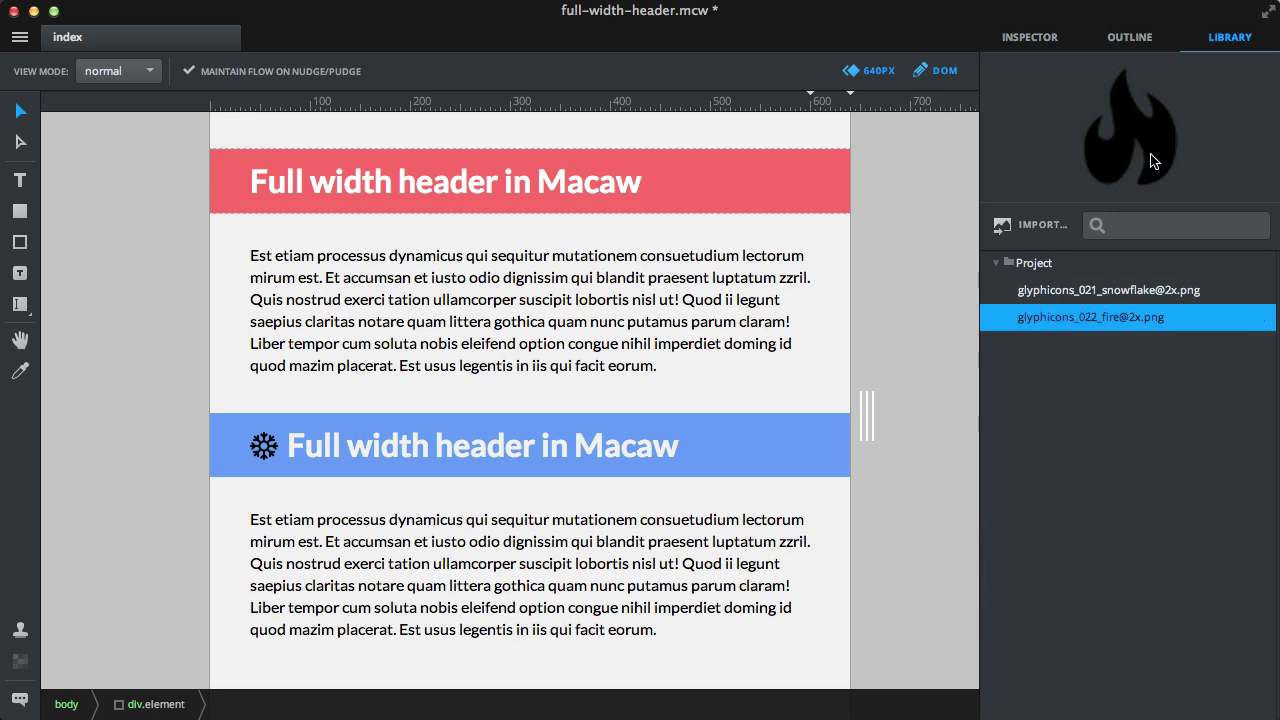
click(1046, 46)
click(527, 197)
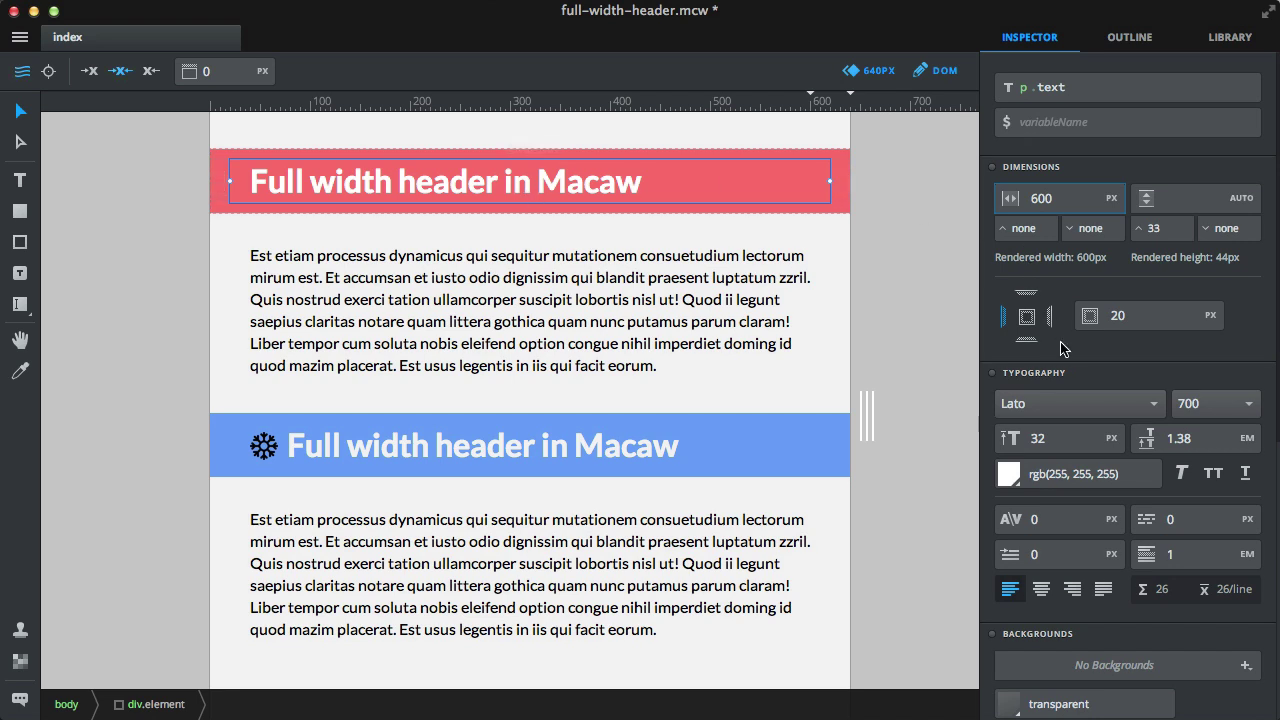
scroll(1072, 470, down, 3)
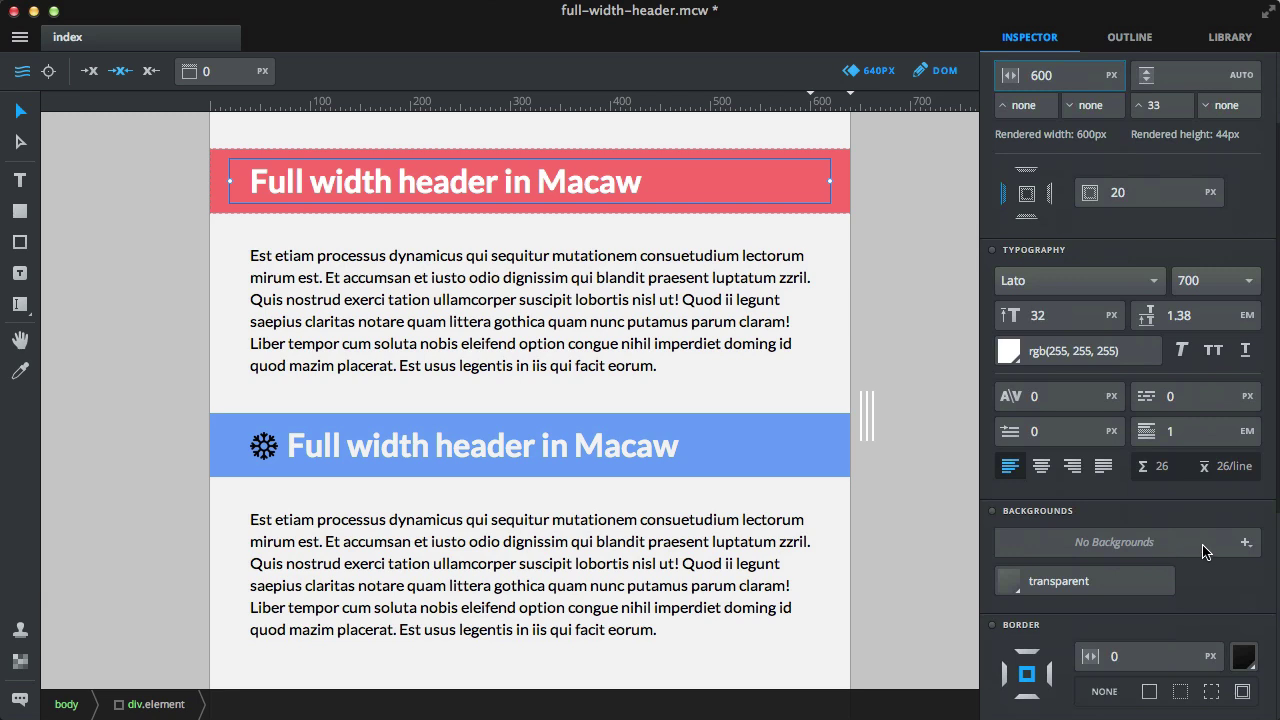
- Add the fire image from the project library as the red title's background
click(1254, 538)
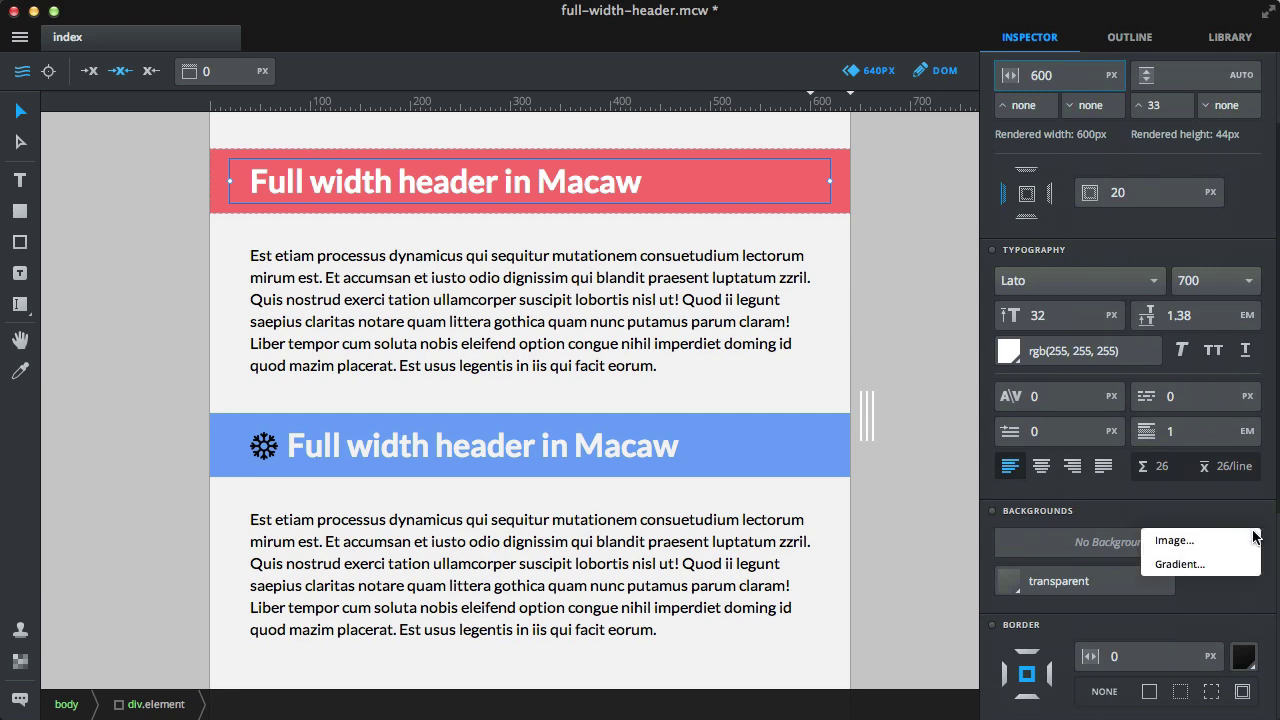
click(1200, 542)
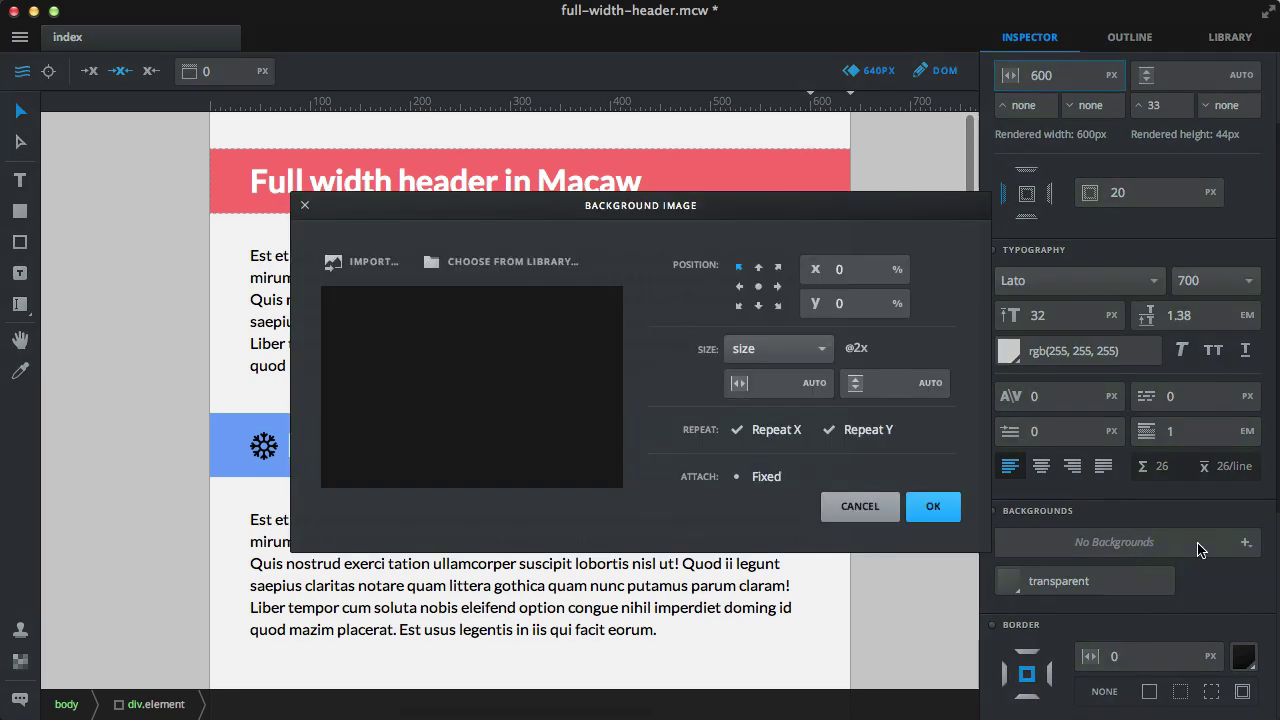
click(508, 266)
click(478, 335)
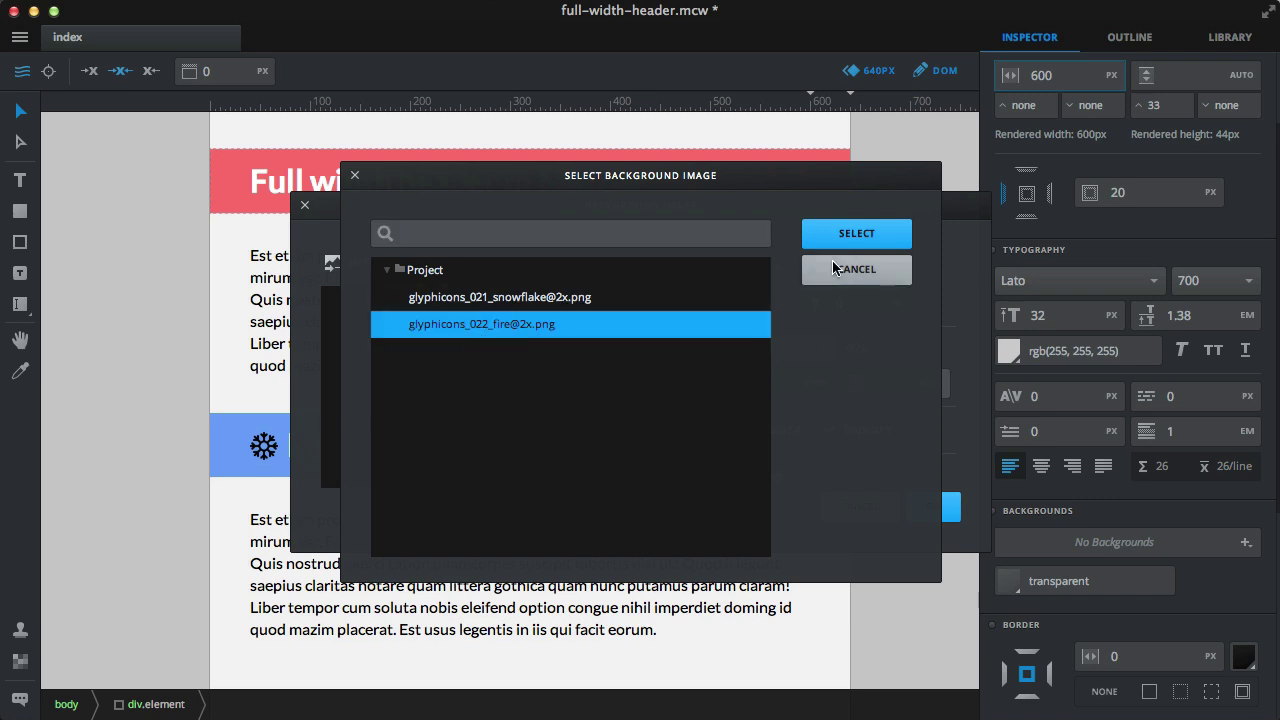
click(833, 233)
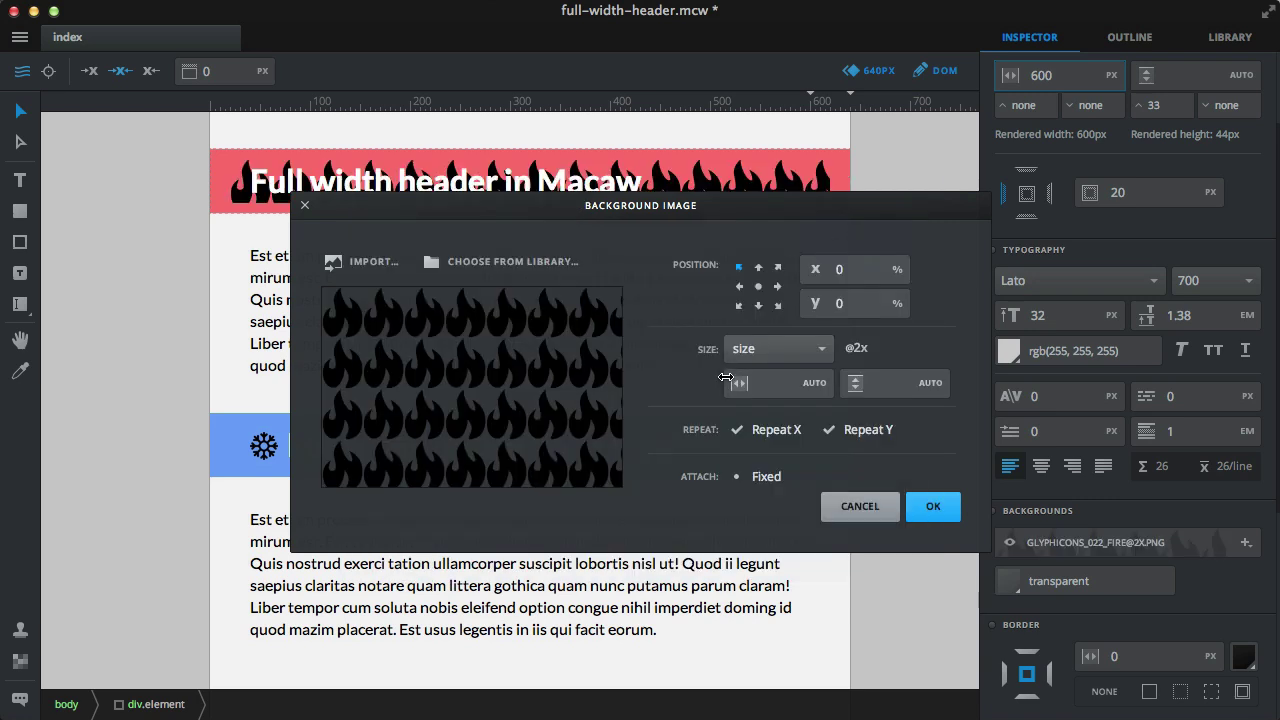
click(764, 430)
click(857, 432)
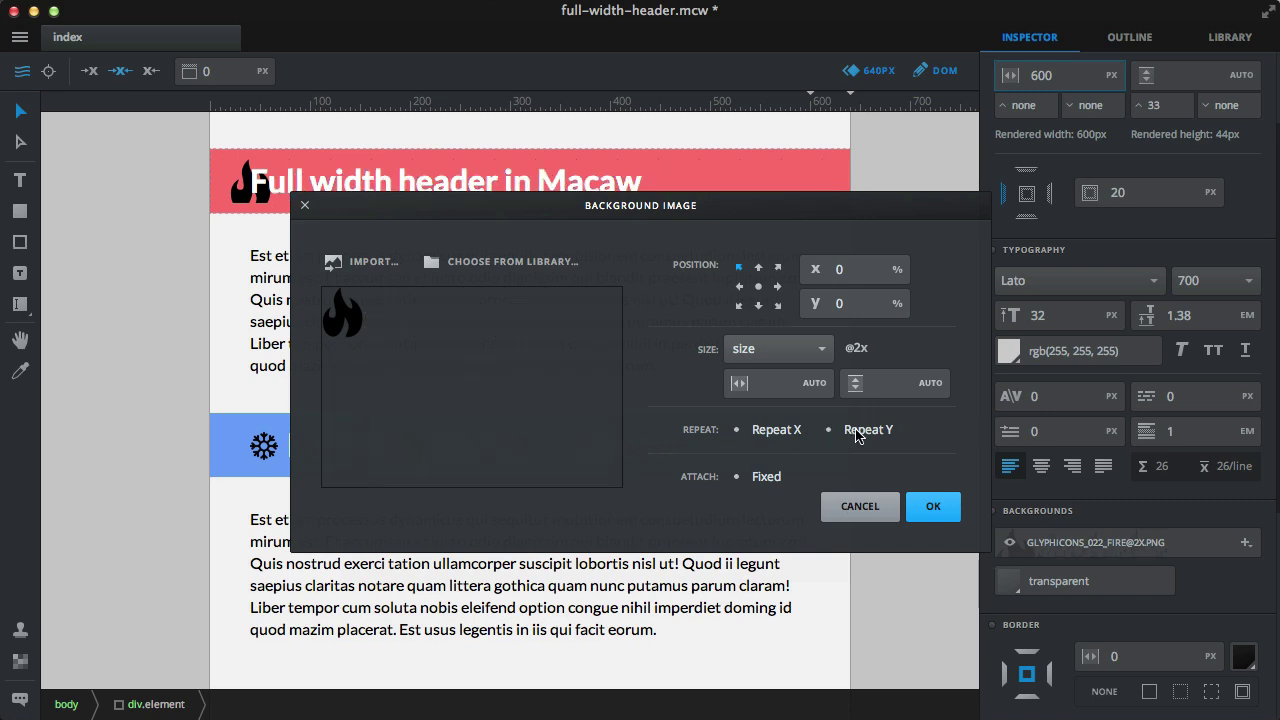
click(857, 349)
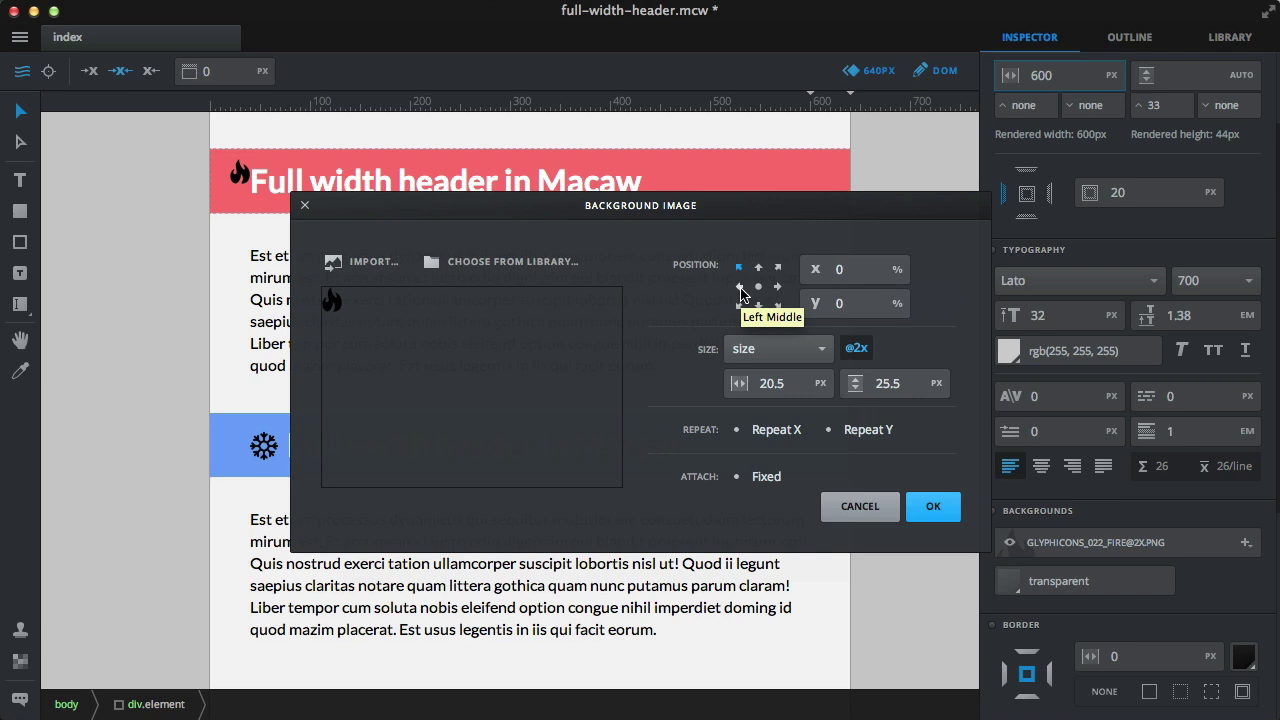
click(901, 271)
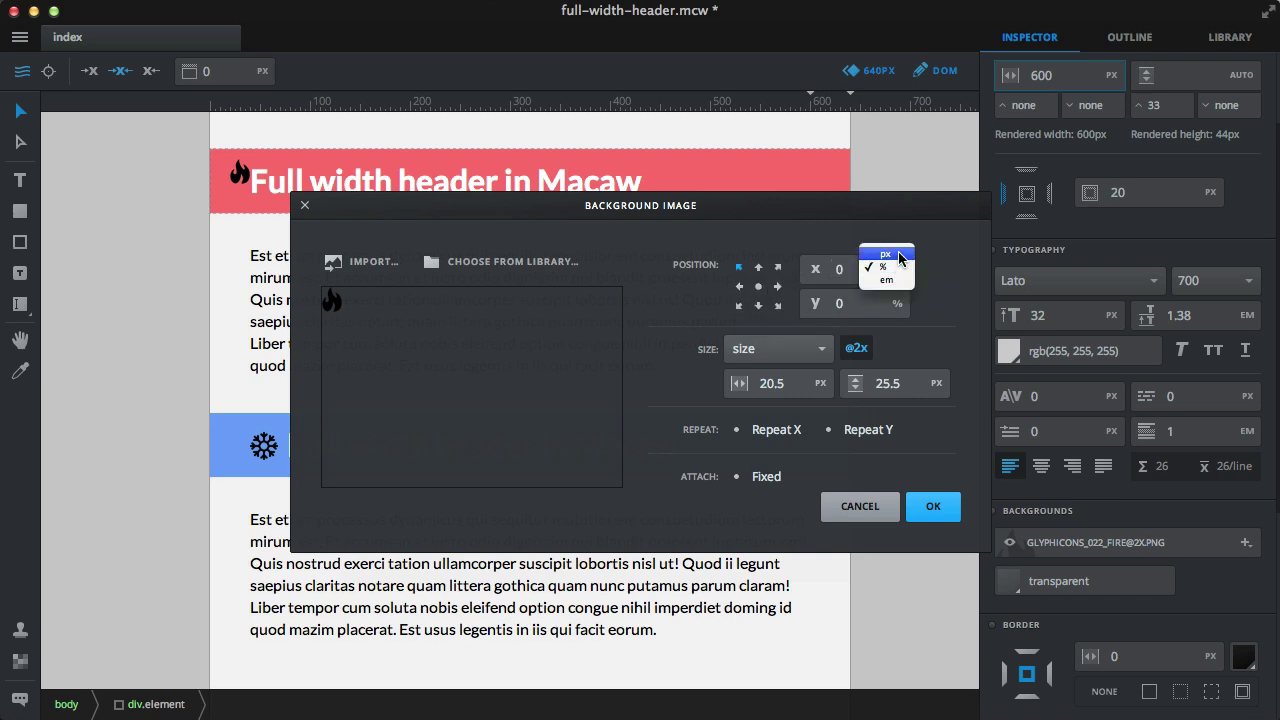
click(899, 256)
click(848, 273)
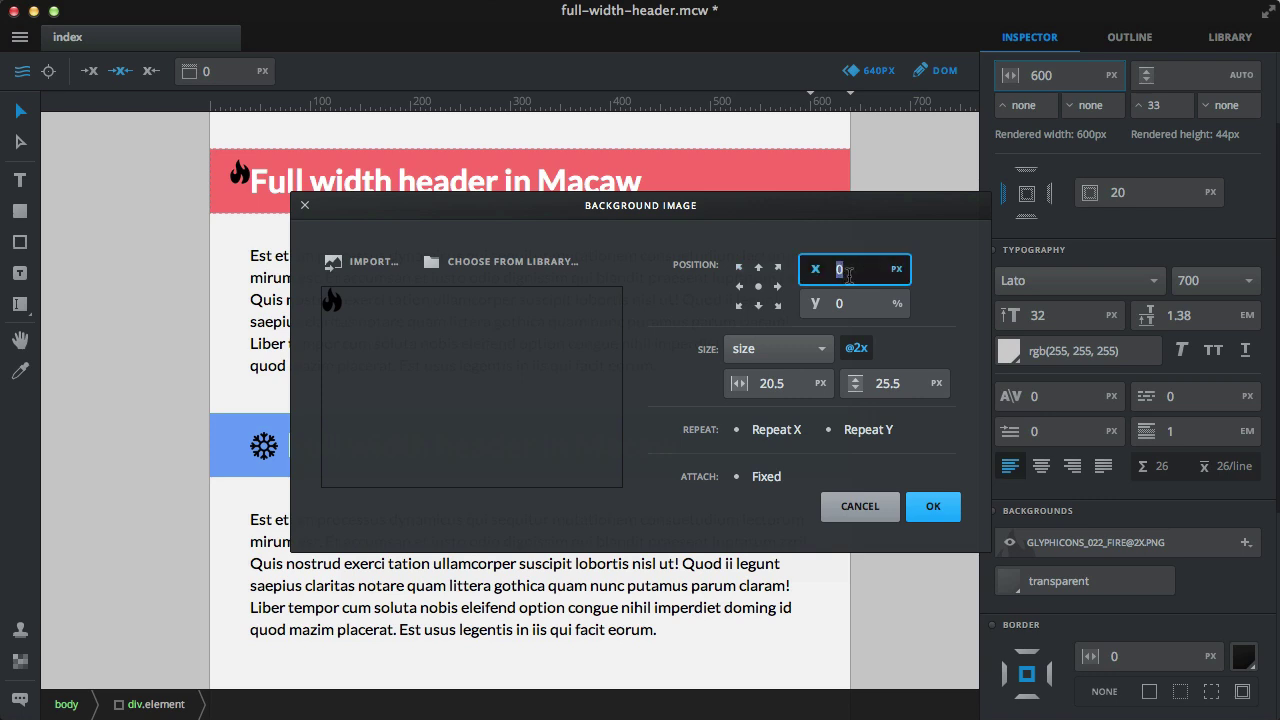
text(2)
key(Return)
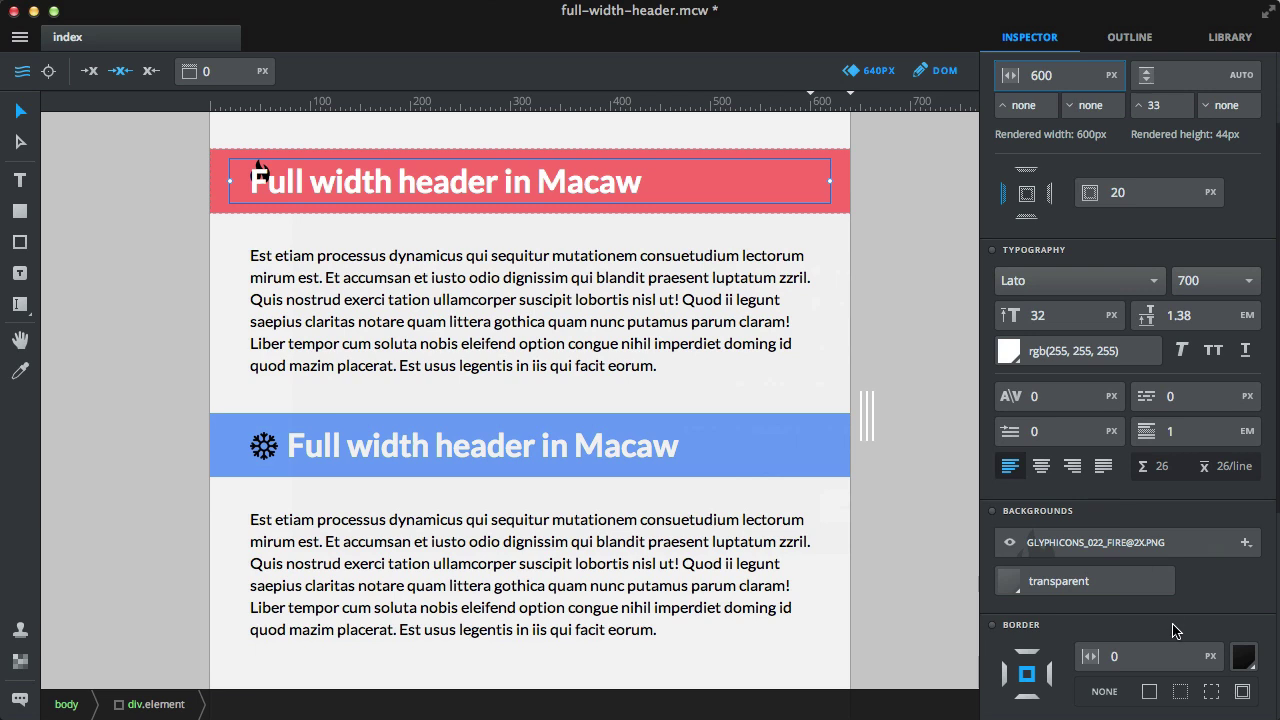
- Set the fire background's Position Y to 9 px and apply the settings
click(1191, 553)
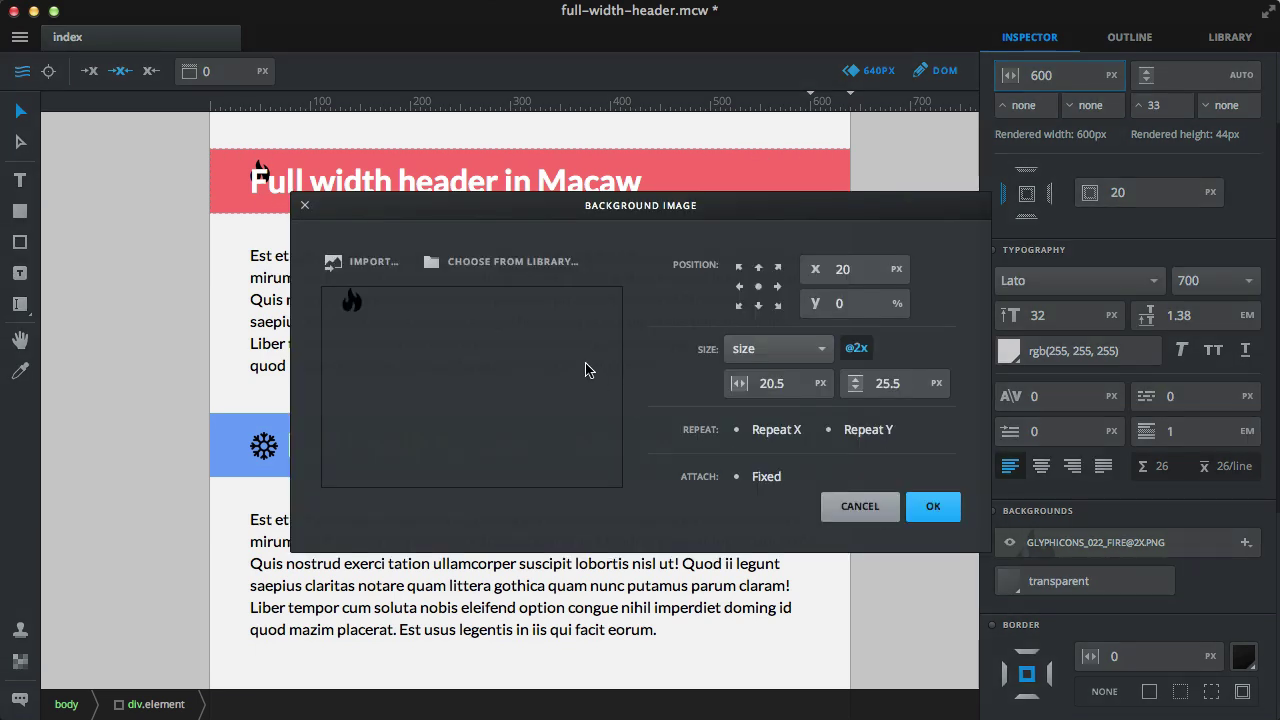
click(896, 304)
click(886, 289)
click(855, 308)
text(6)
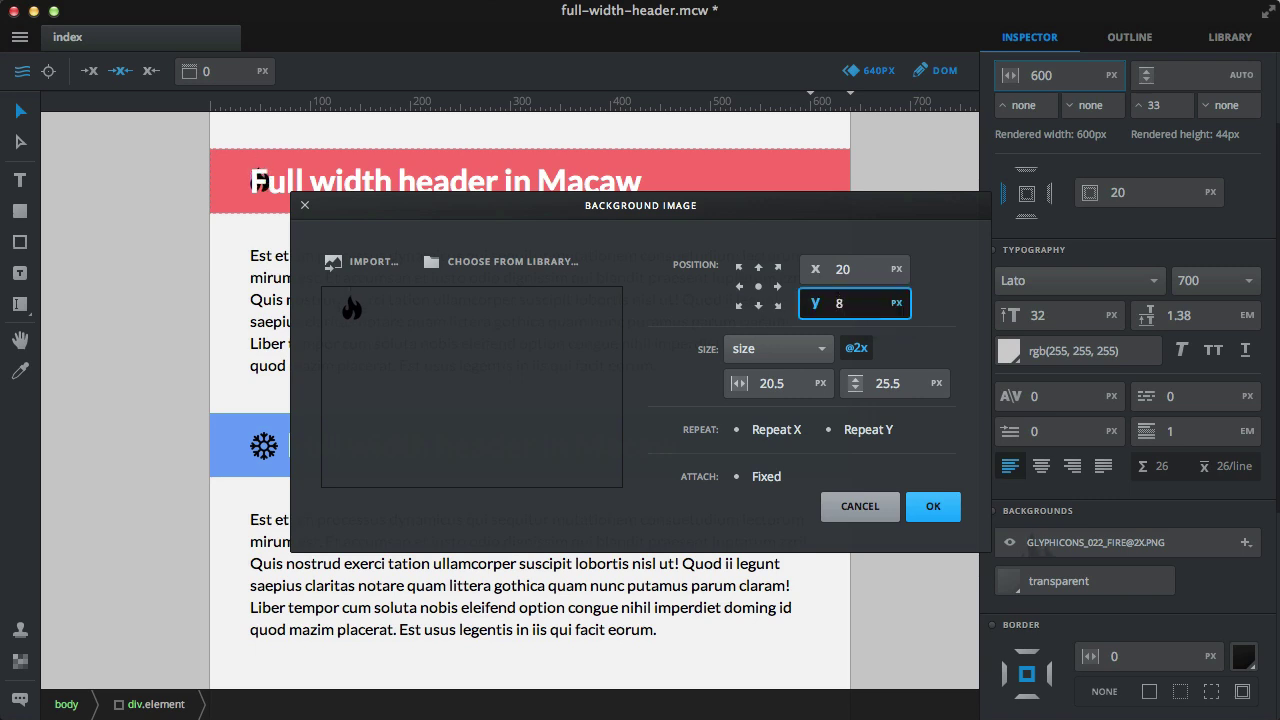
key(Down)
click(933, 508)
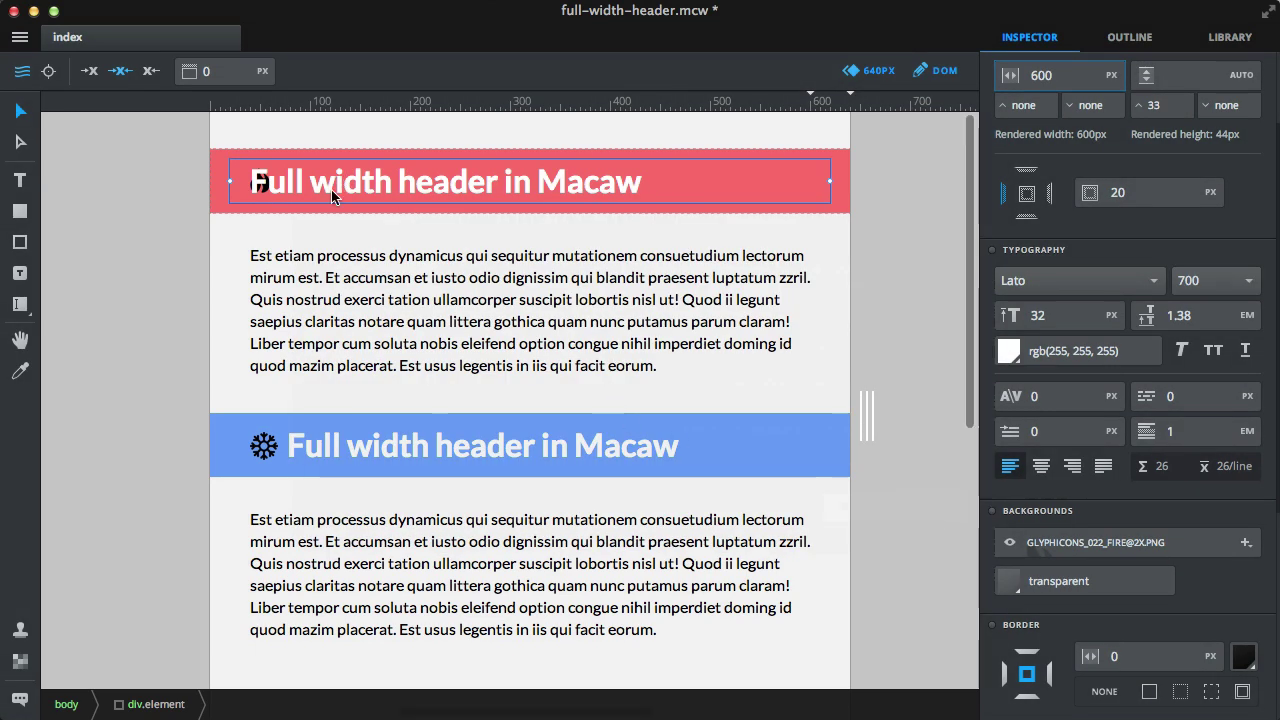
- Set the page background swatch to white, rgb(255,255,255)
click(258, 238)
click(262, 182)
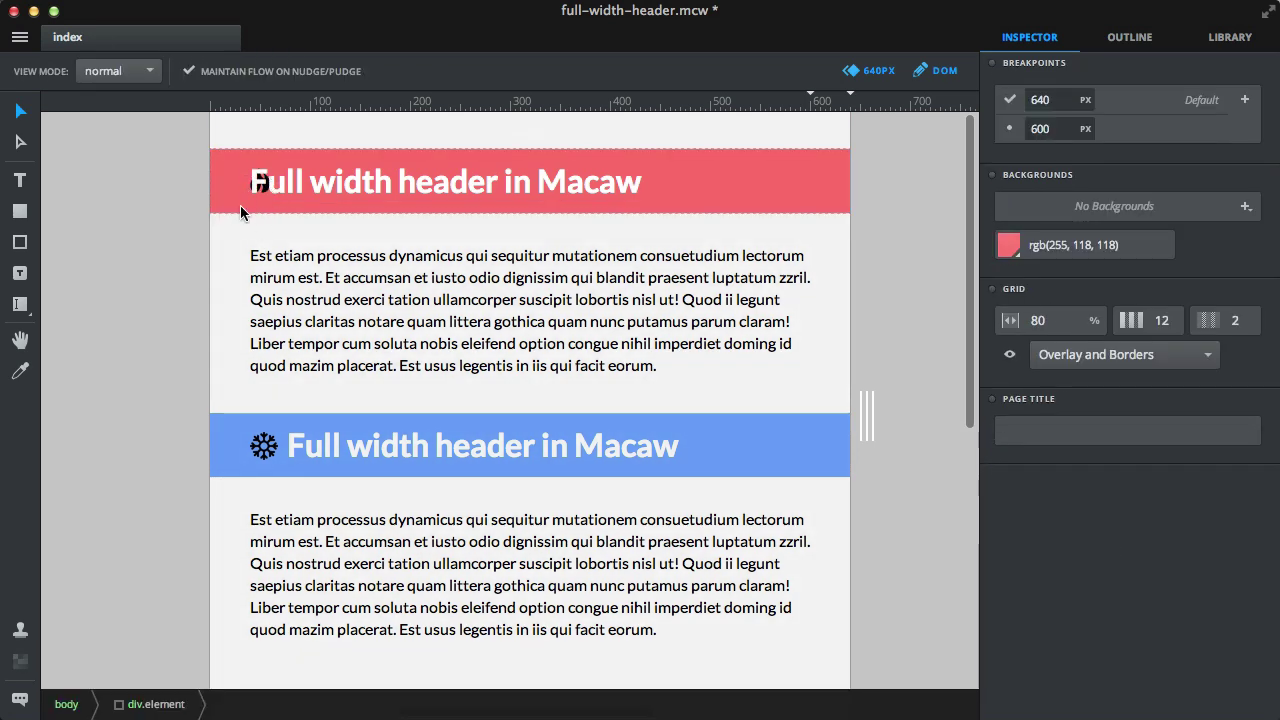
key(super+z)
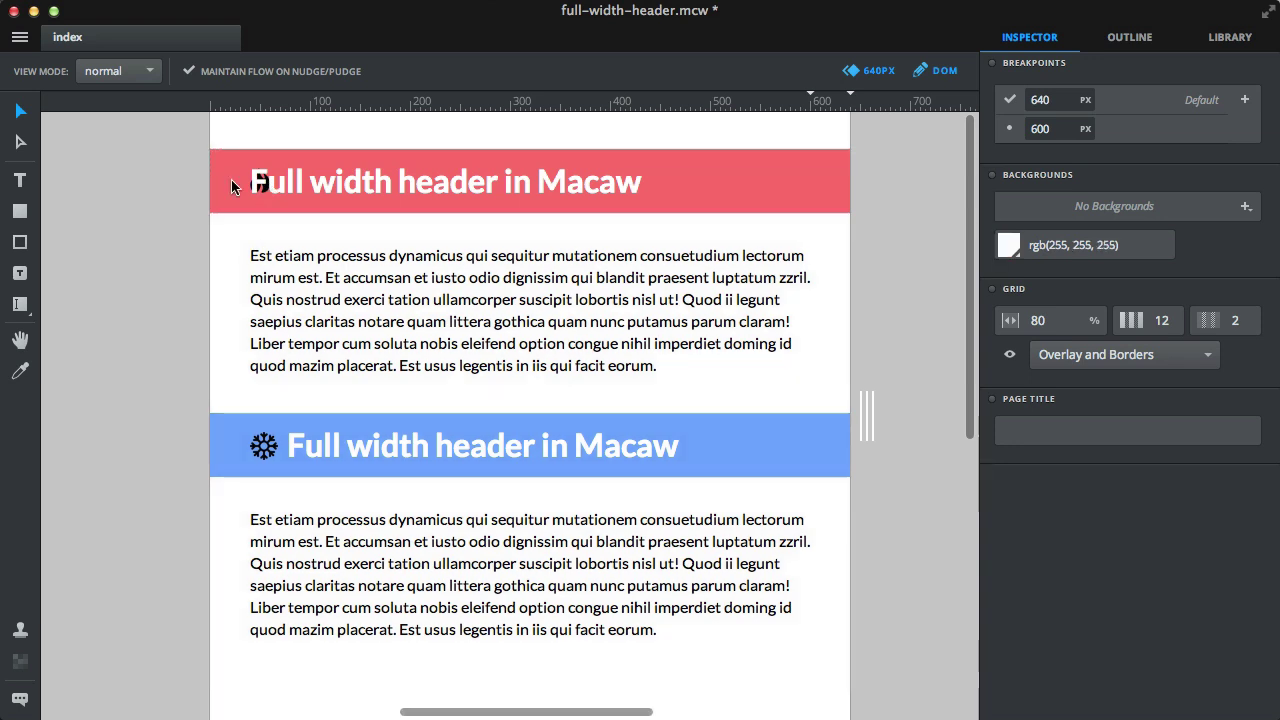
- Select the red header's text element via the Outline, resize the page, and return to the Inspector
click(232, 187)
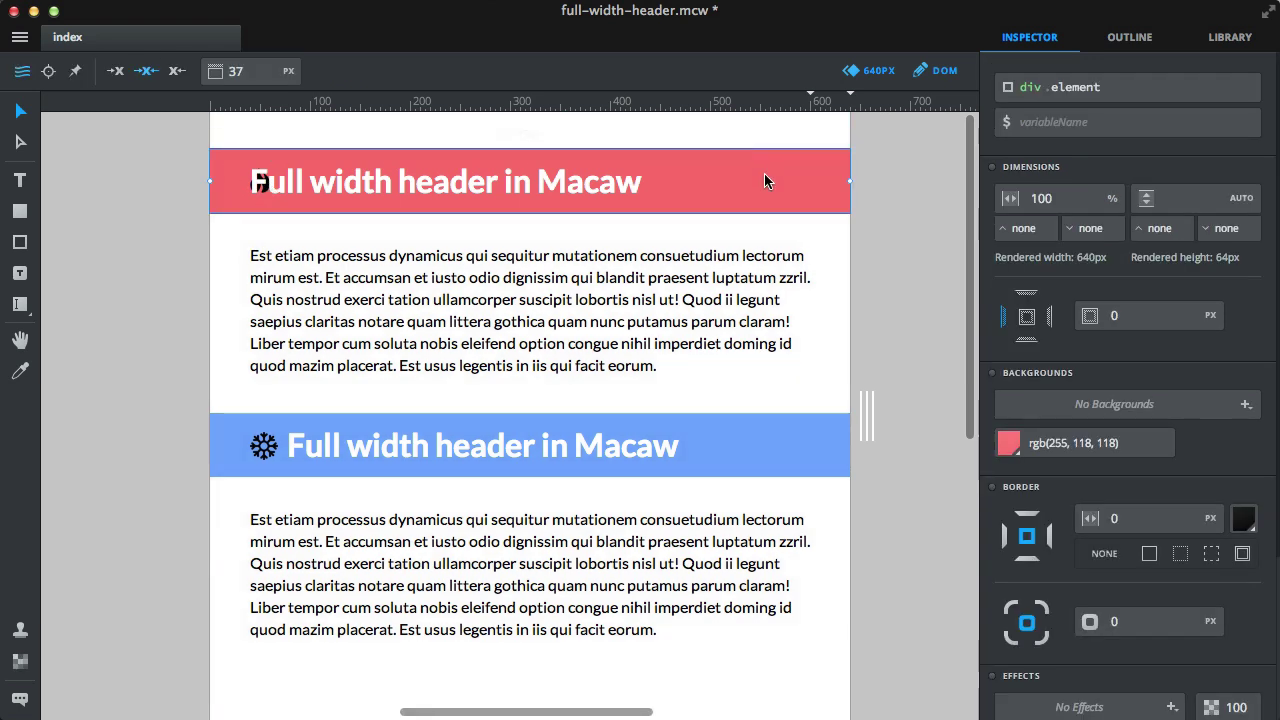
click(1129, 37)
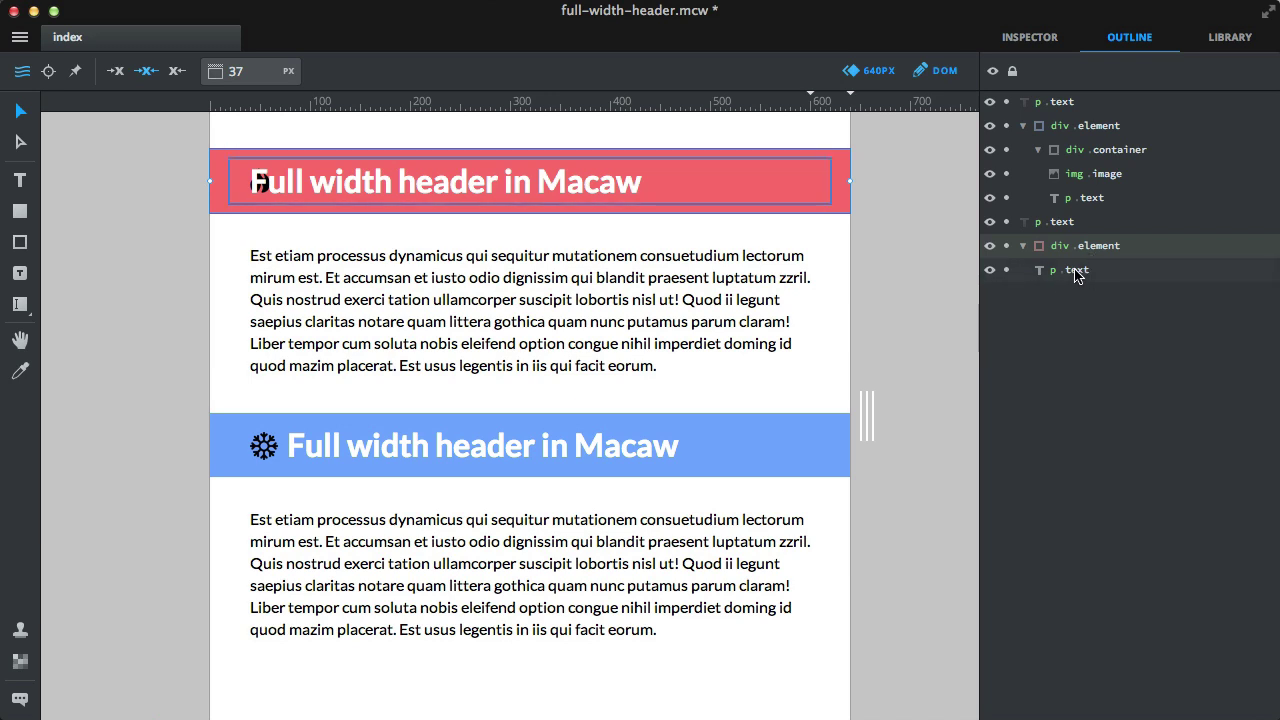
click(323, 193)
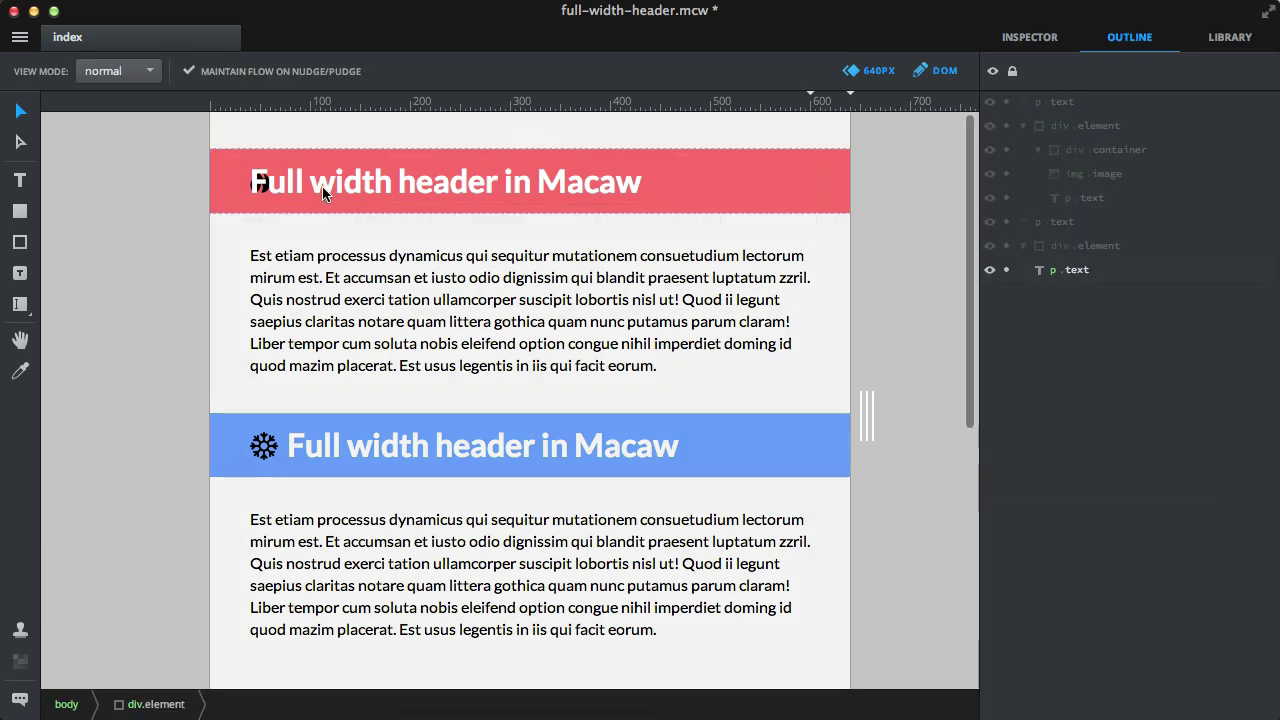
drag(866, 414, 860, 460)
double_click(262, 183)
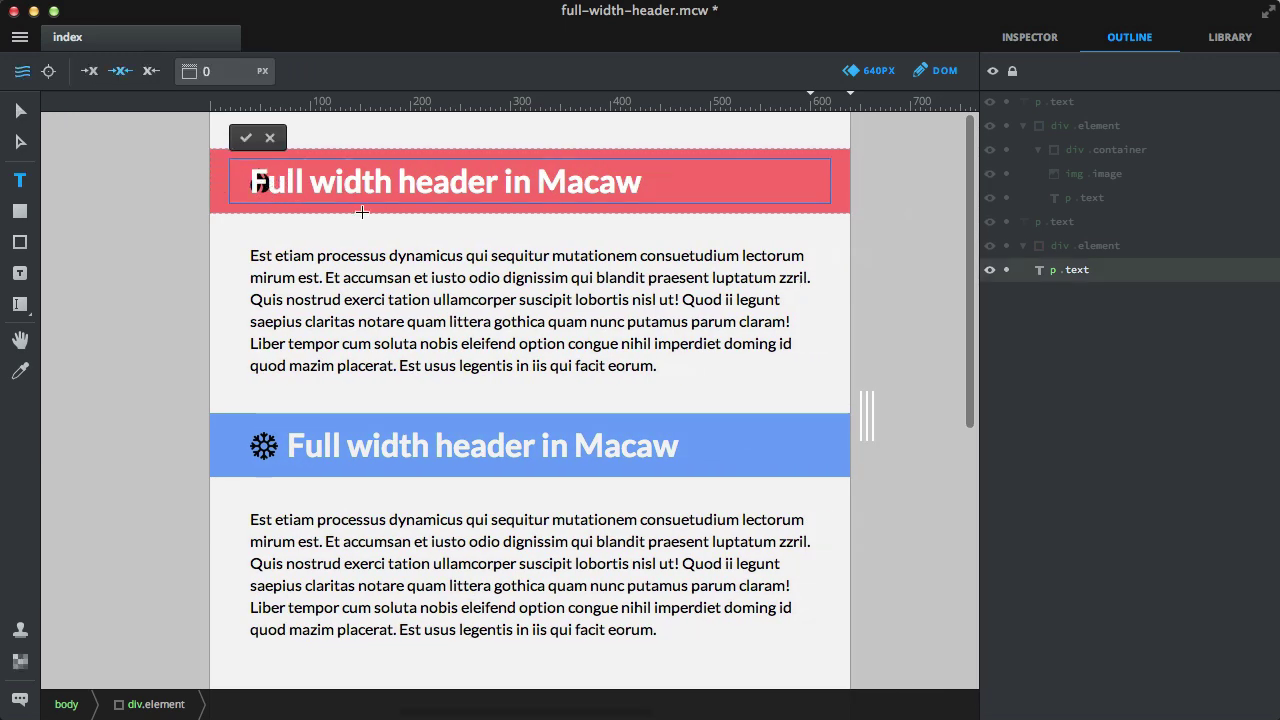
click(267, 138)
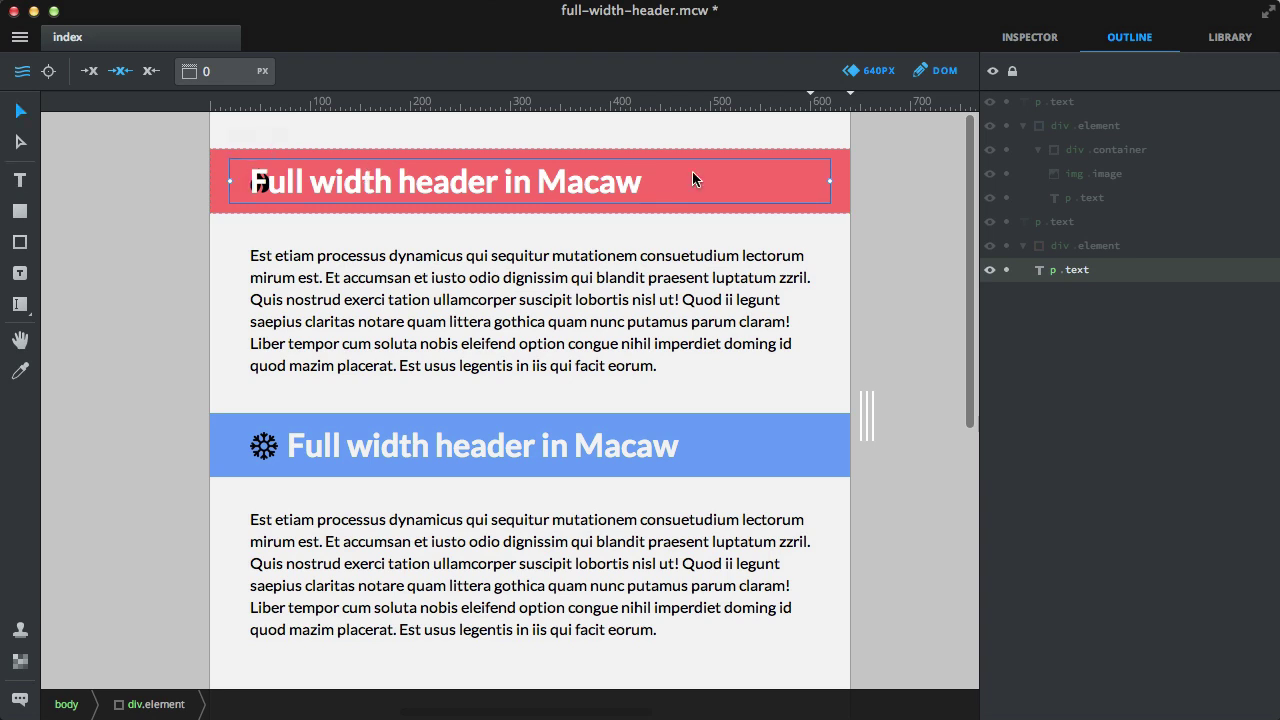
click(1032, 40)
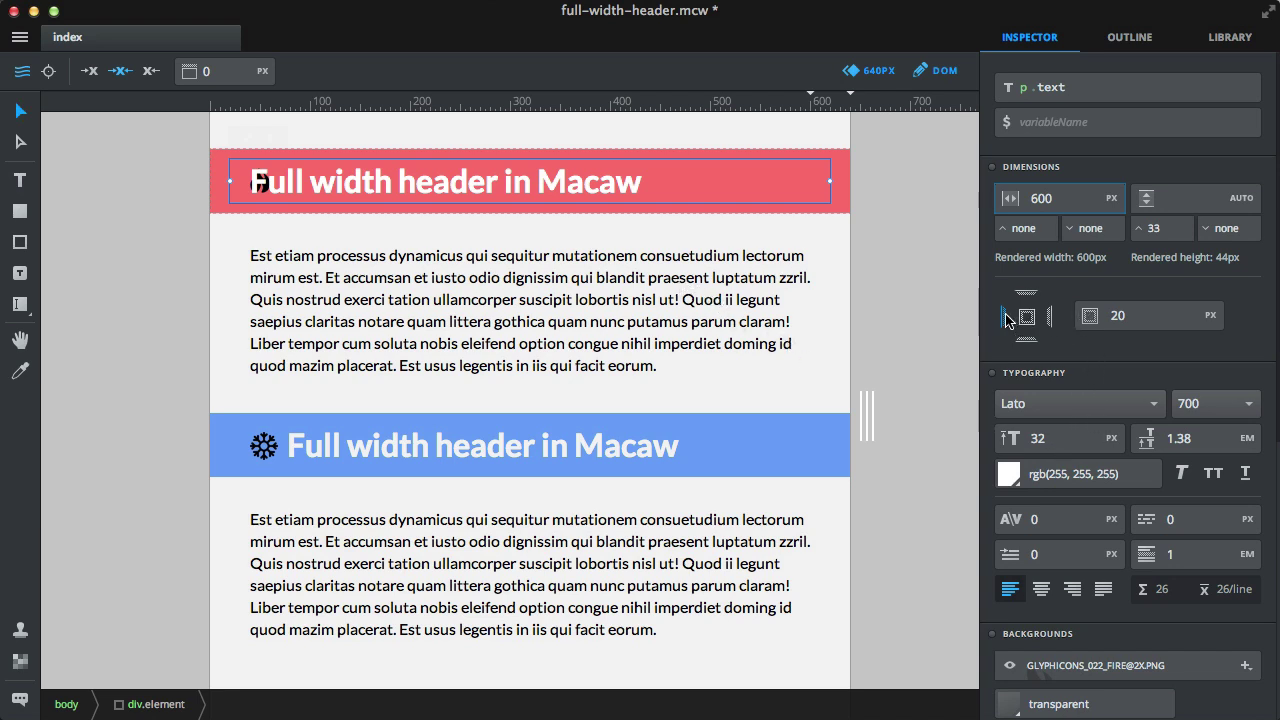
- Increase the header text's padding from 20 to 47 px, then open Preview
click(1092, 320)
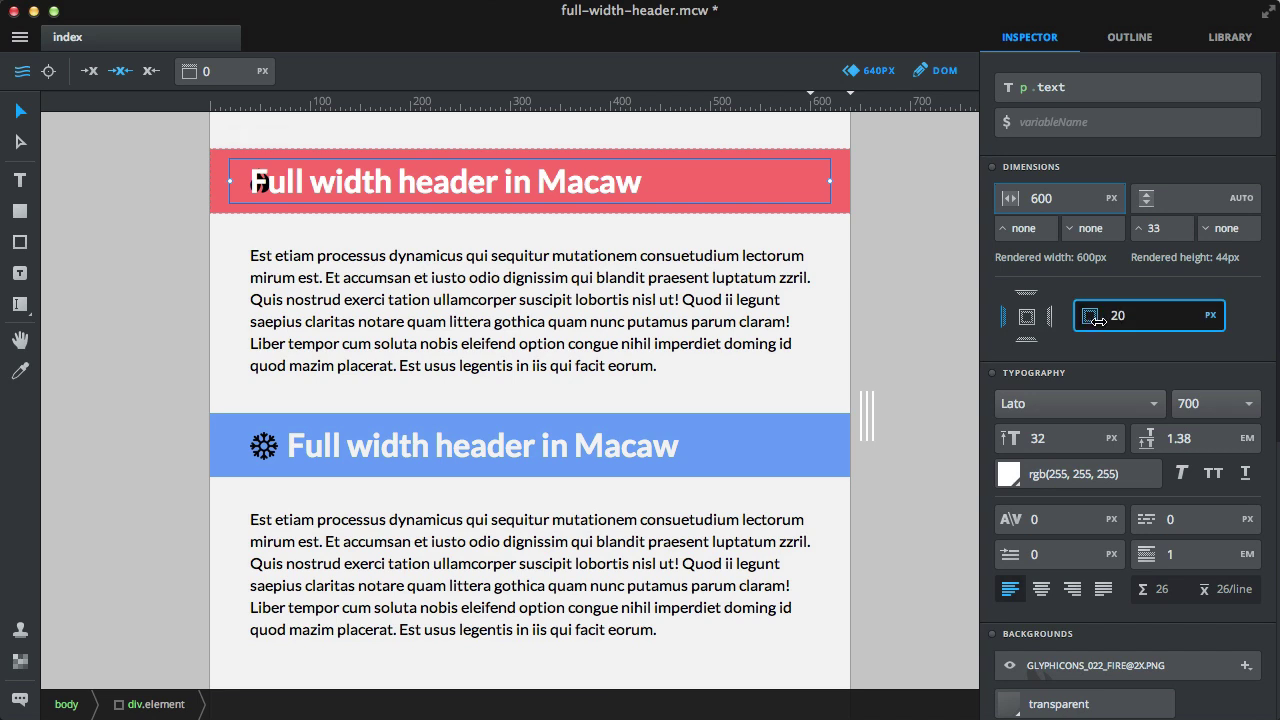
drag(1094, 317, 1175, 316)
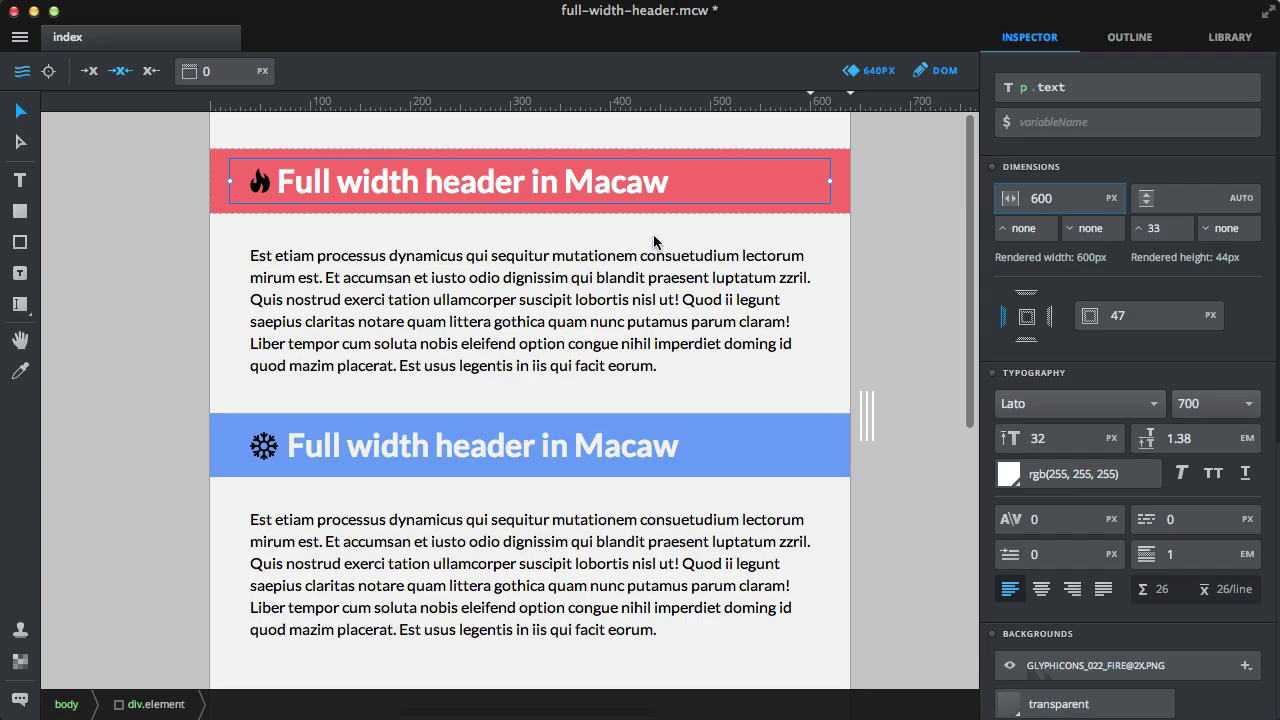
key(super+p)
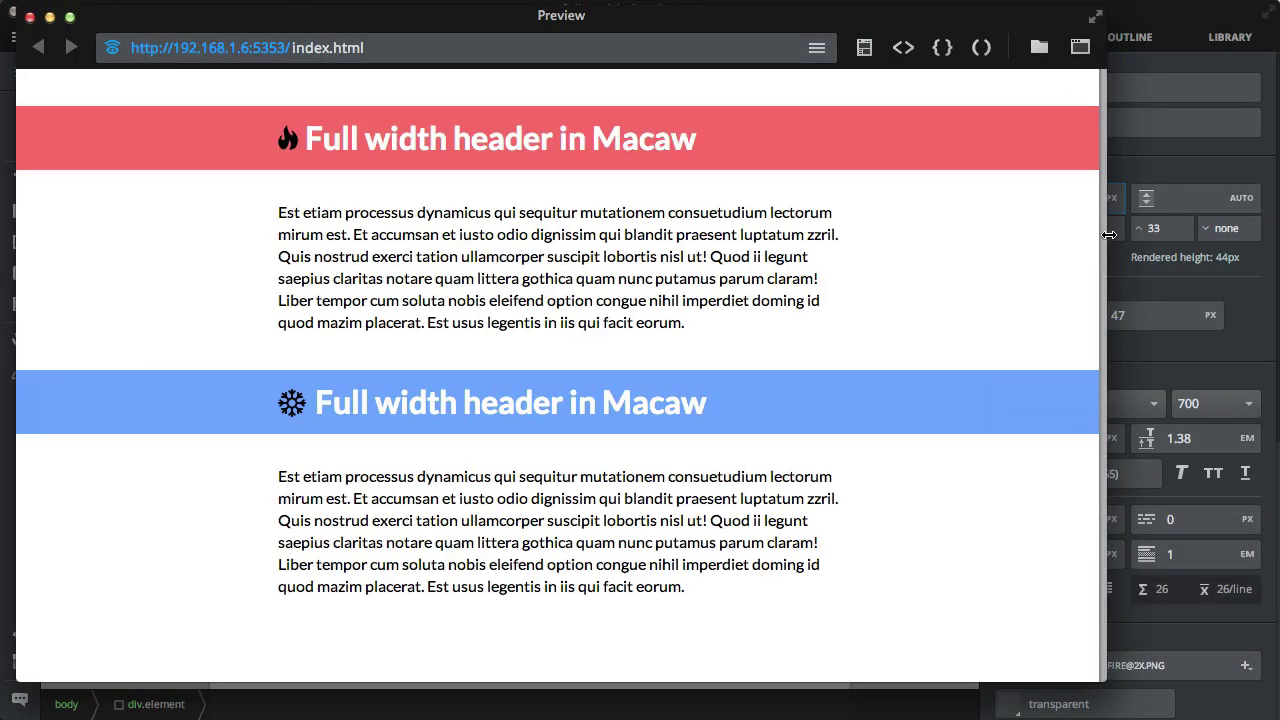
- Narrow and widen the preview to confirm the red and blue headers reflow, then close it
drag(1103, 233, 288, 226)
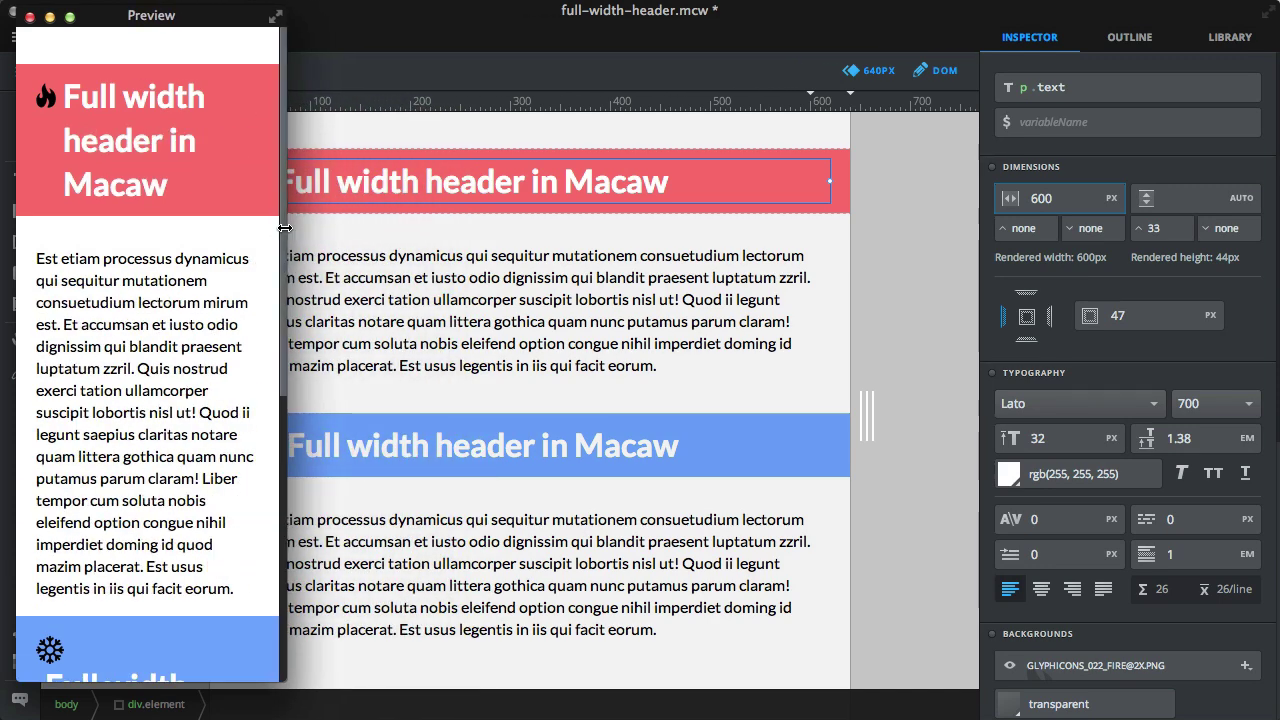
drag(285, 228, 786, 209)
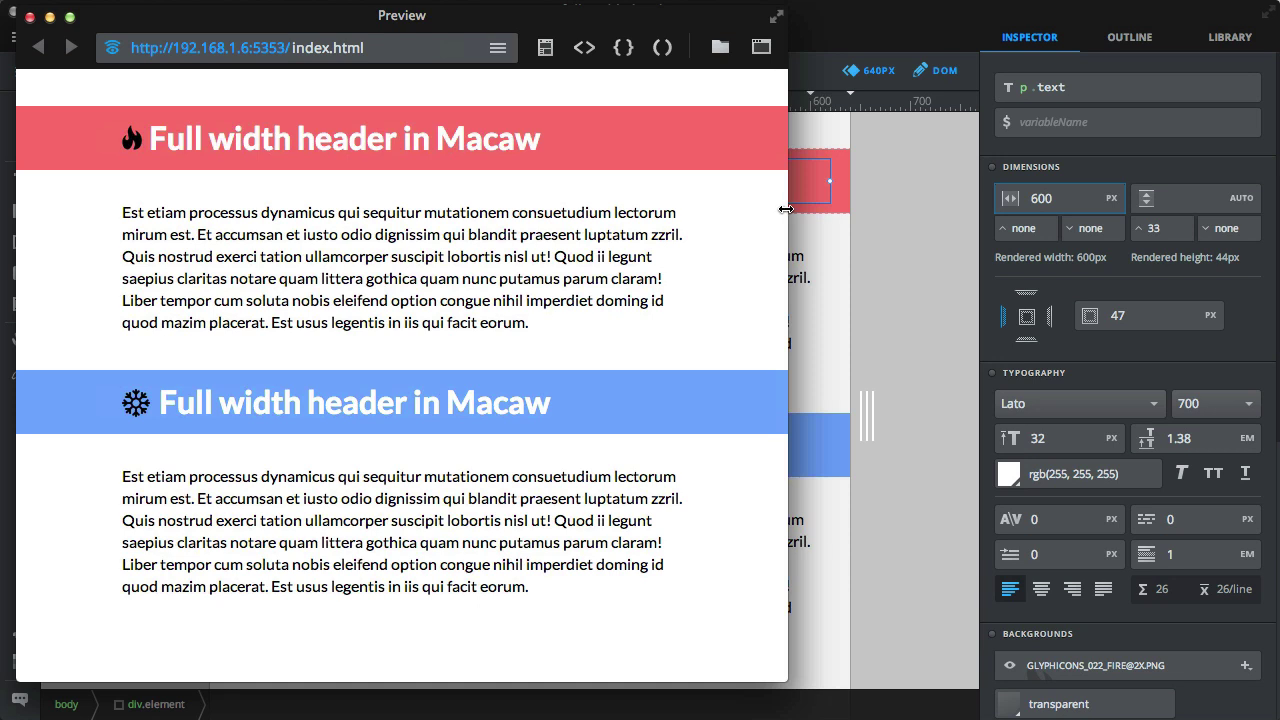
click(30, 17)
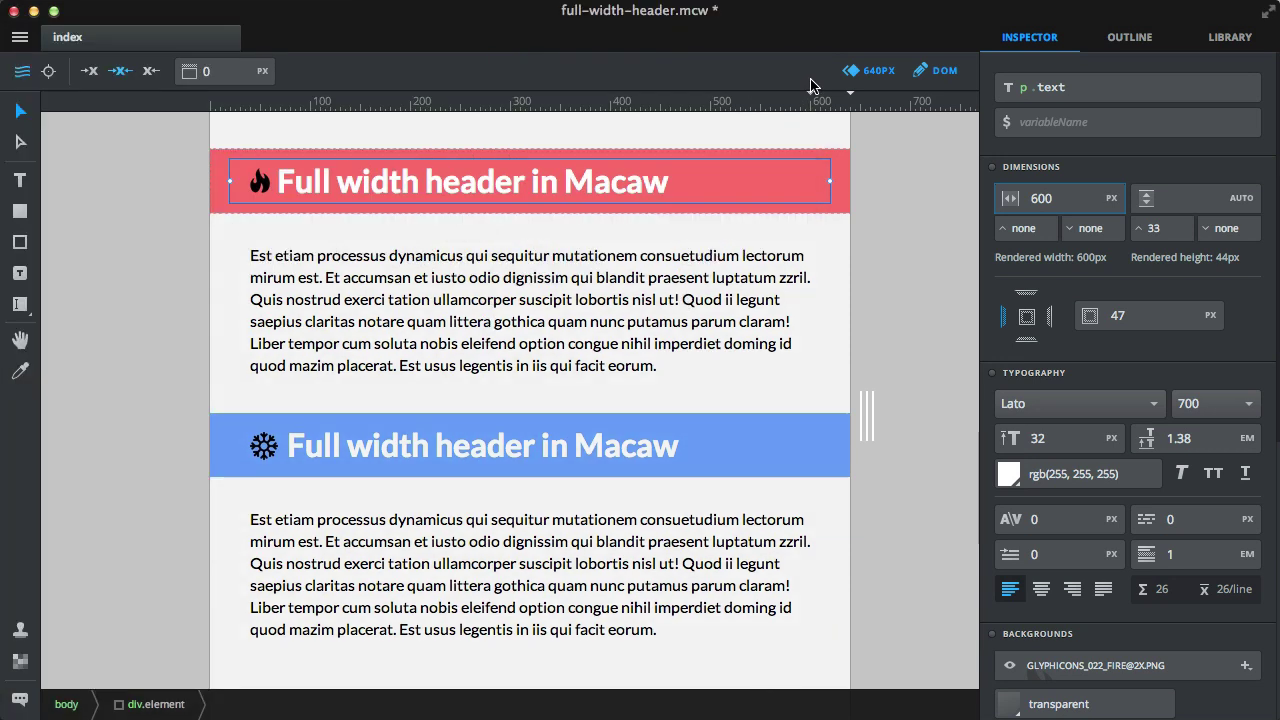
mouse_move(760, 102)
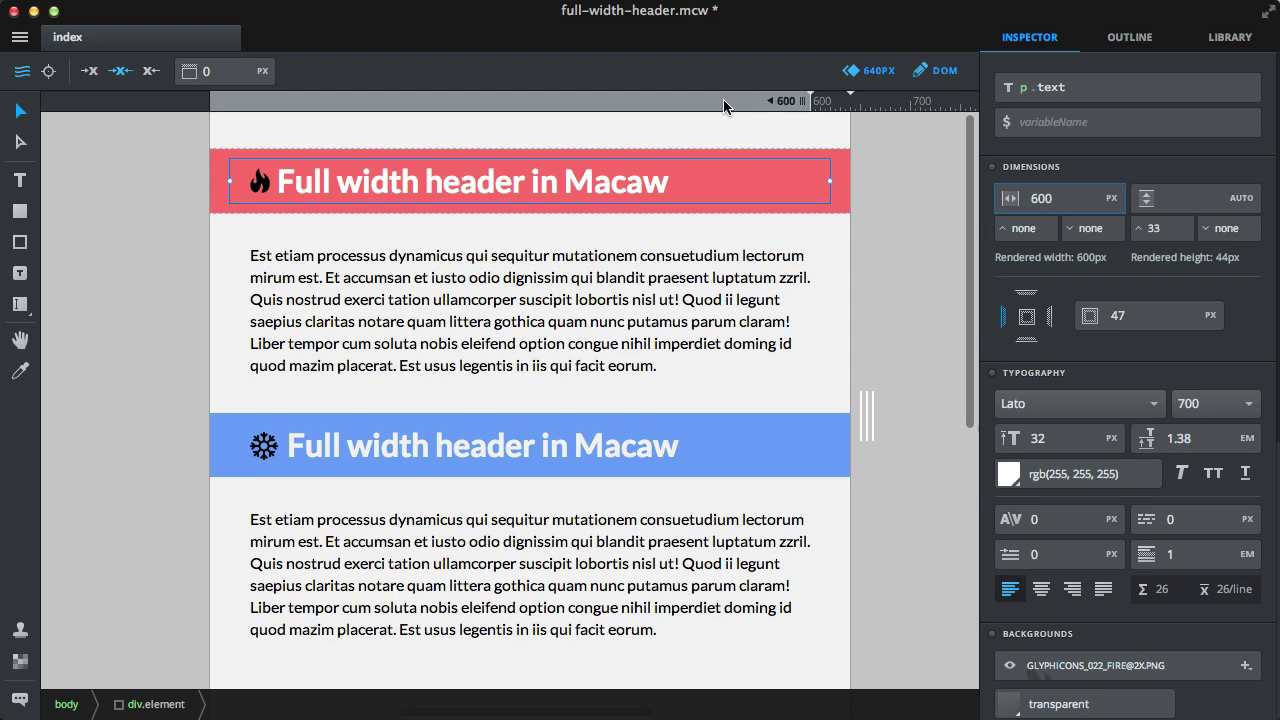
click(724, 105)
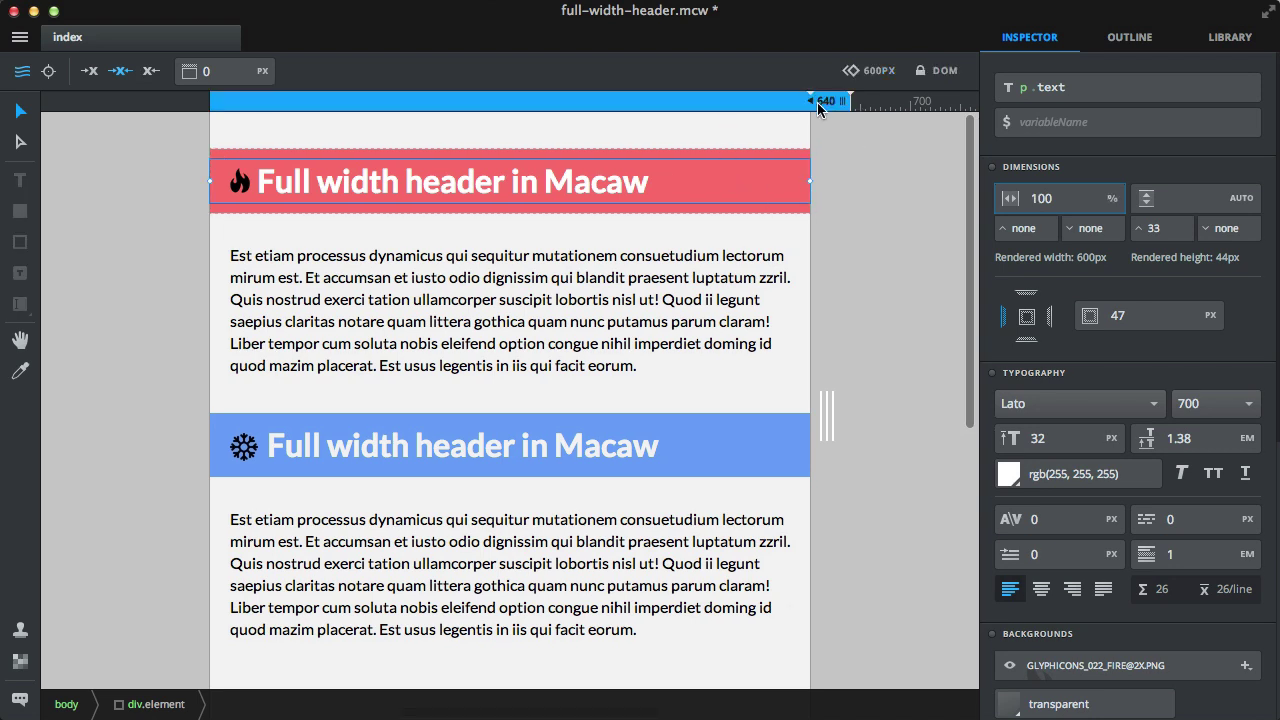
click(820, 108)
click(877, 208)
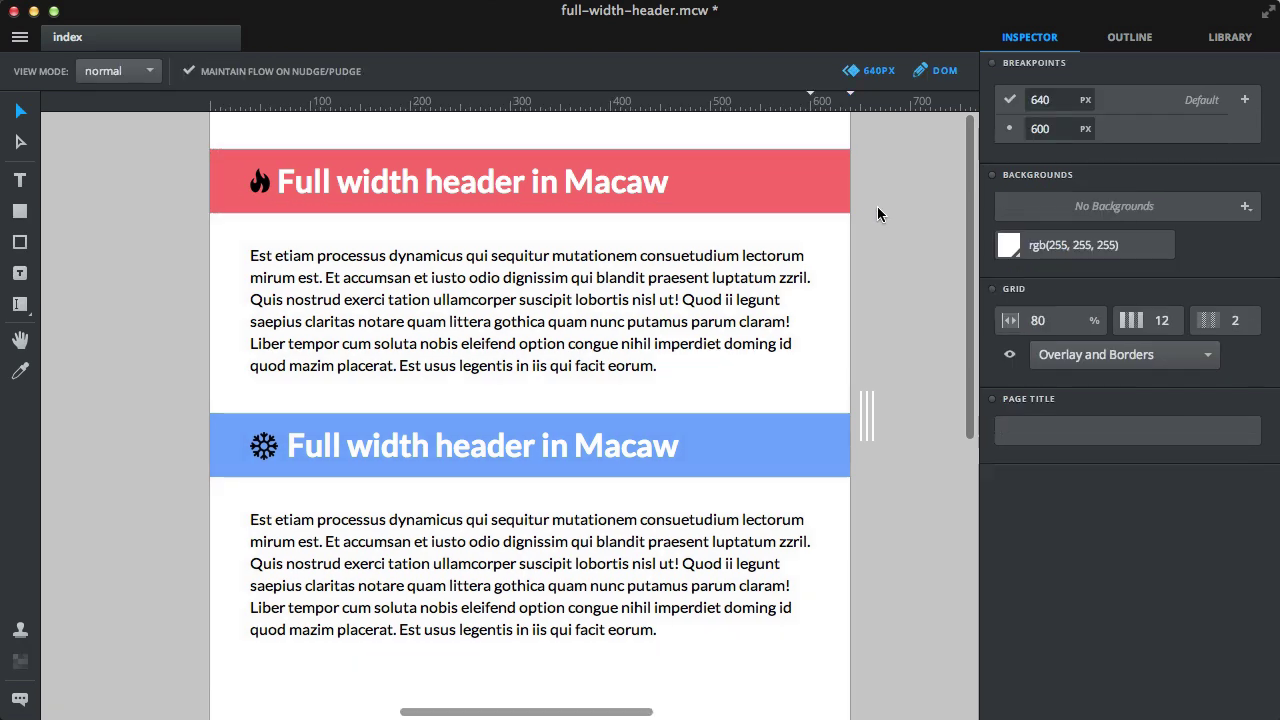